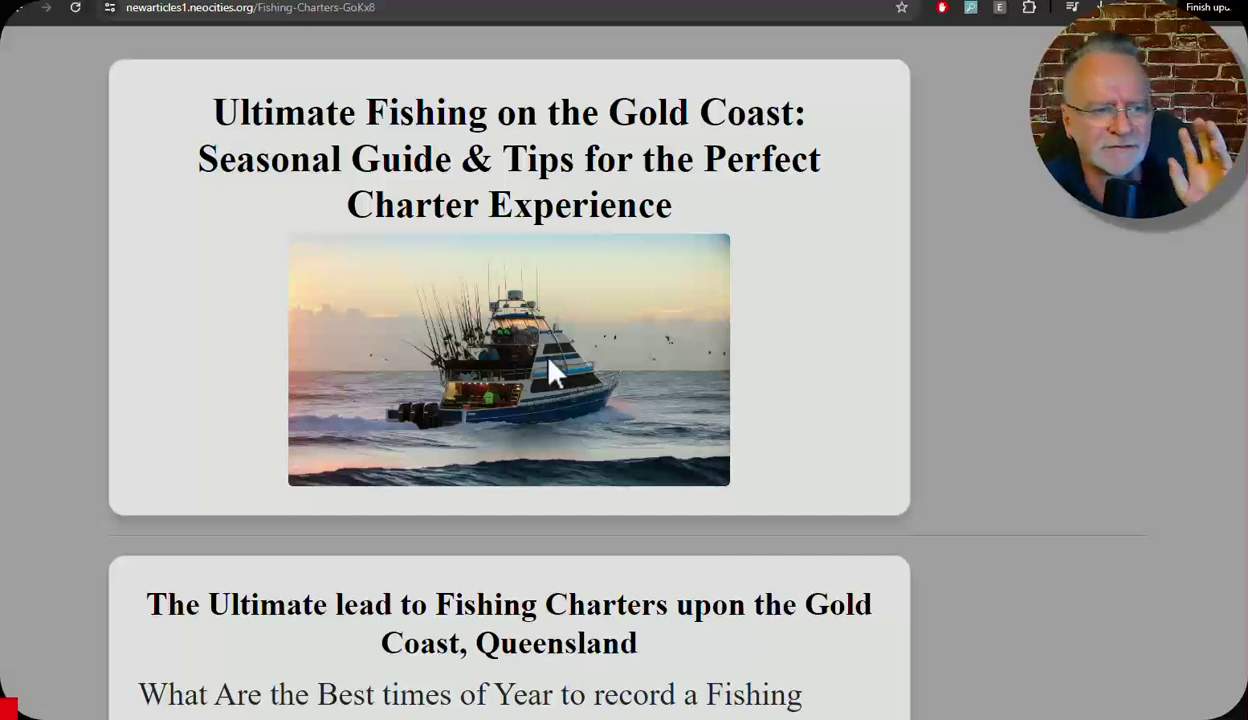
Scroll through the published Gold Coast fishing charters article on neocities
{"action": "scroll", "coordinate": [553, 372], "scroll_direction": "down", "scroll_amount": 1}
{"action": "scroll", "coordinate": [553, 372], "scroll_direction": "down", "scroll_amount": 1}
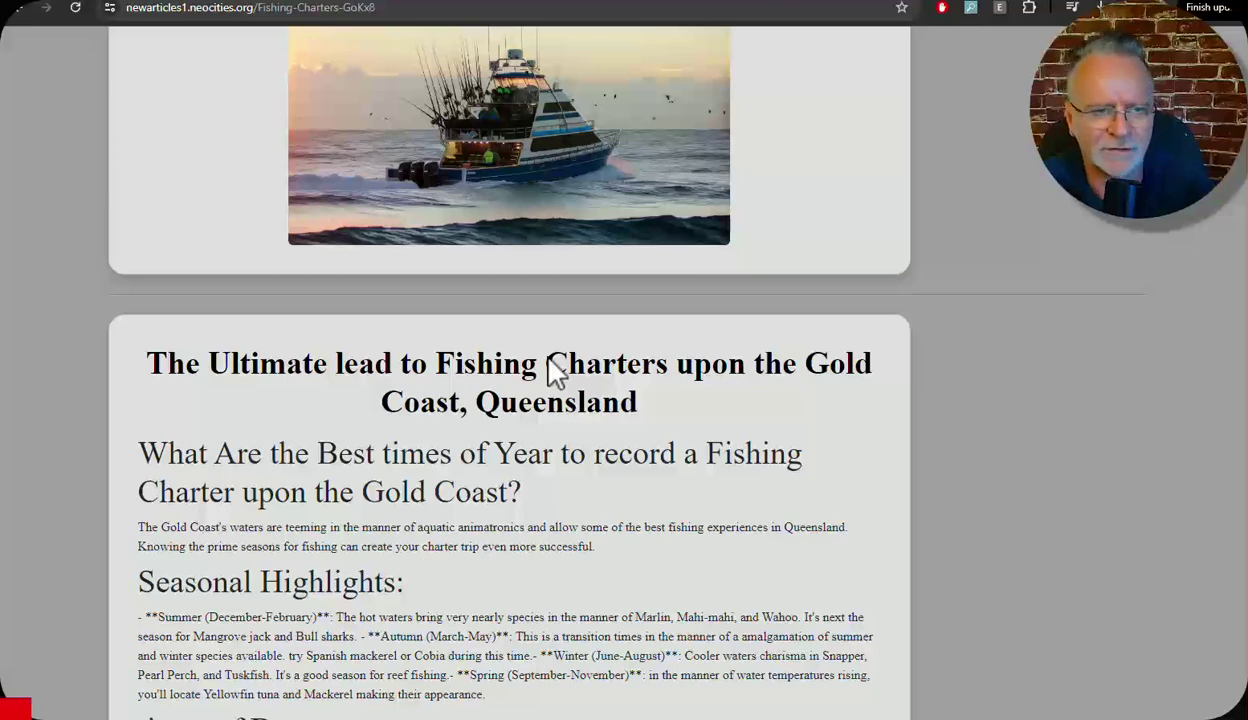
{"action": "scroll", "coordinate": [555, 372], "scroll_direction": "up", "scroll_amount": 3}
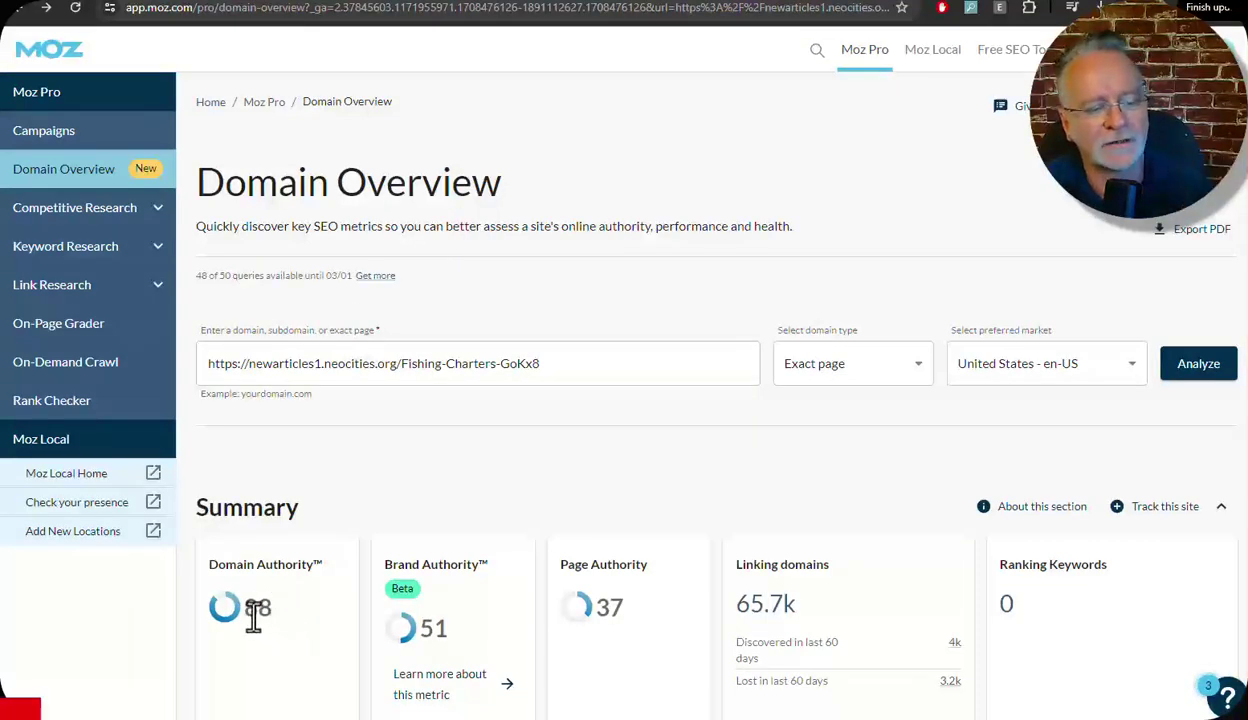
Check the page's desktop PageSpeed Insights scores, then bring up its HTML source
{"action": "left_click", "coordinate": [505, 4]}
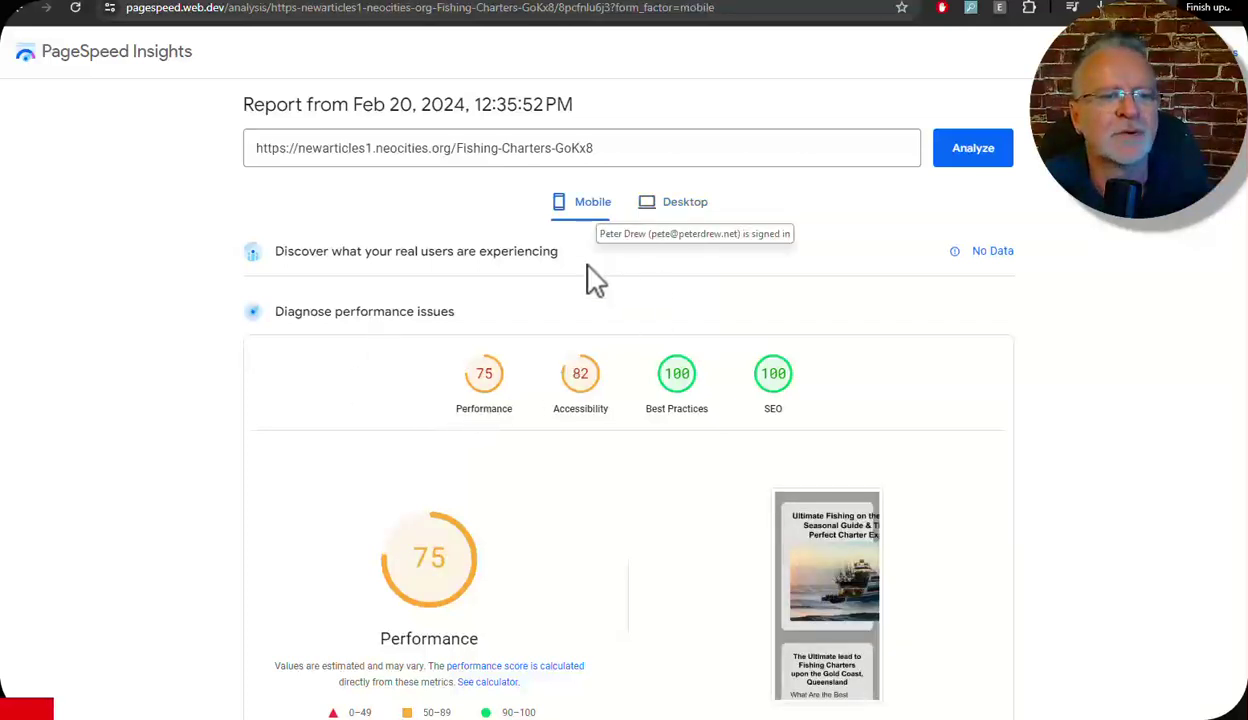
{"action": "left_click", "coordinate": [681, 206]}
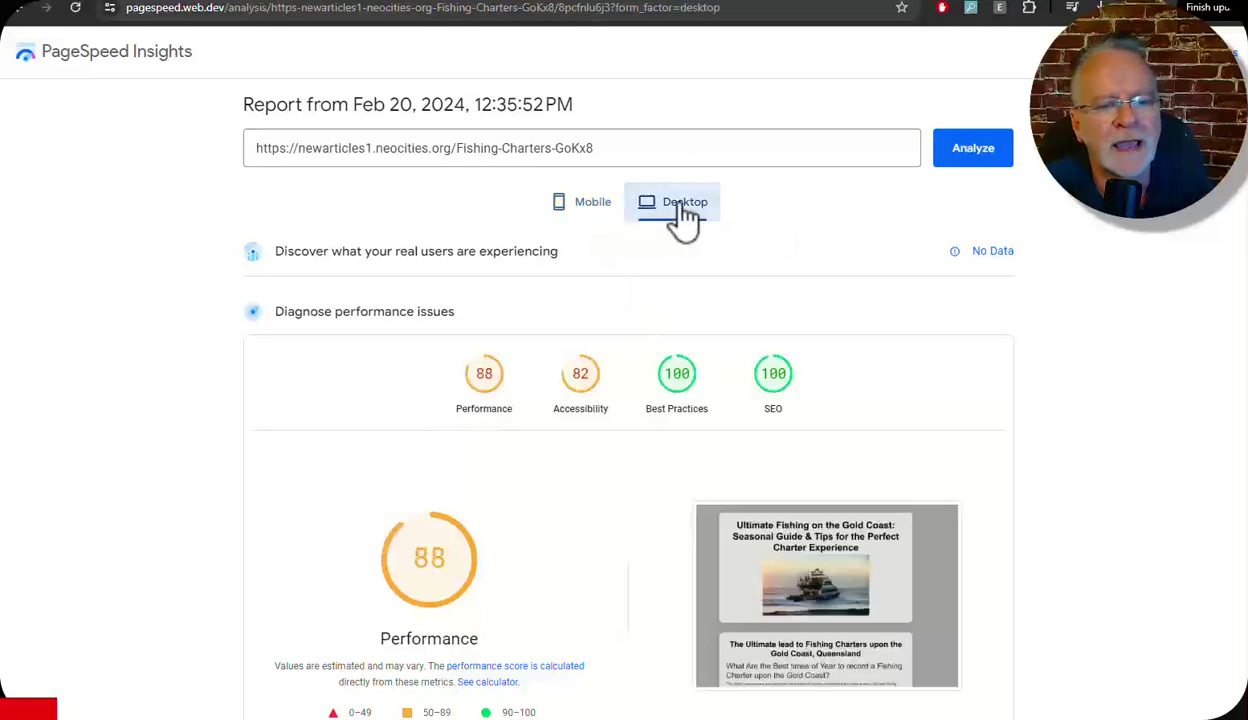
{"action": "left_click", "coordinate": [712, 4]}
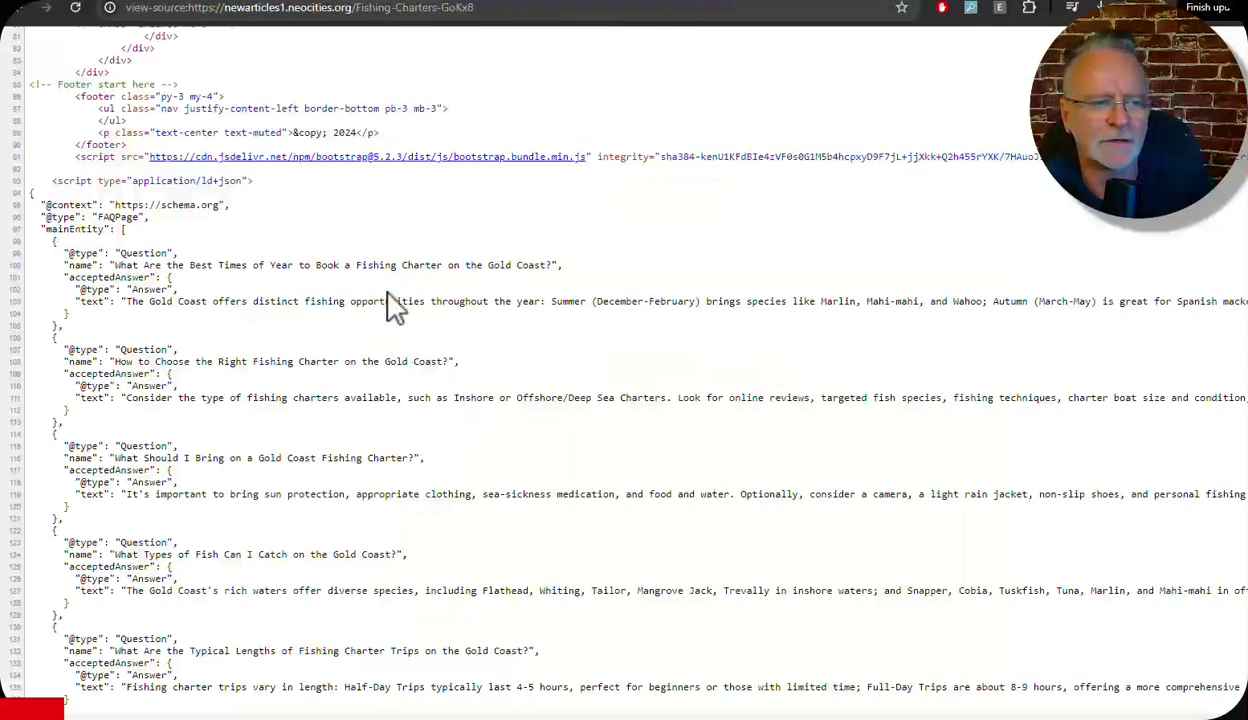
Review the FAQPage JSON-LD in the source, then close tabs back to the Evo 4 dashboard
{"action": "scroll", "coordinate": [395, 307], "scroll_direction": "down", "scroll_amount": 3}
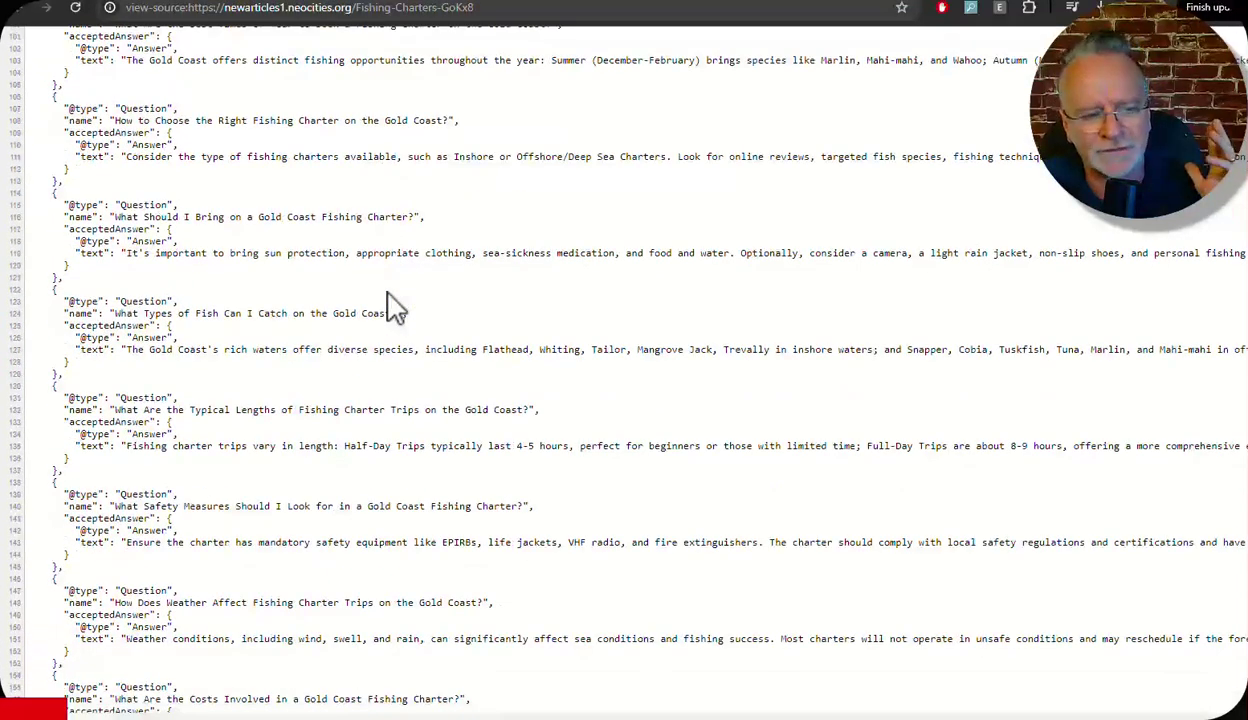
{"action": "scroll", "coordinate": [395, 307], "scroll_direction": "down", "scroll_amount": 2}
{"action": "scroll", "coordinate": [393, 307], "scroll_direction": "up", "scroll_amount": 10}
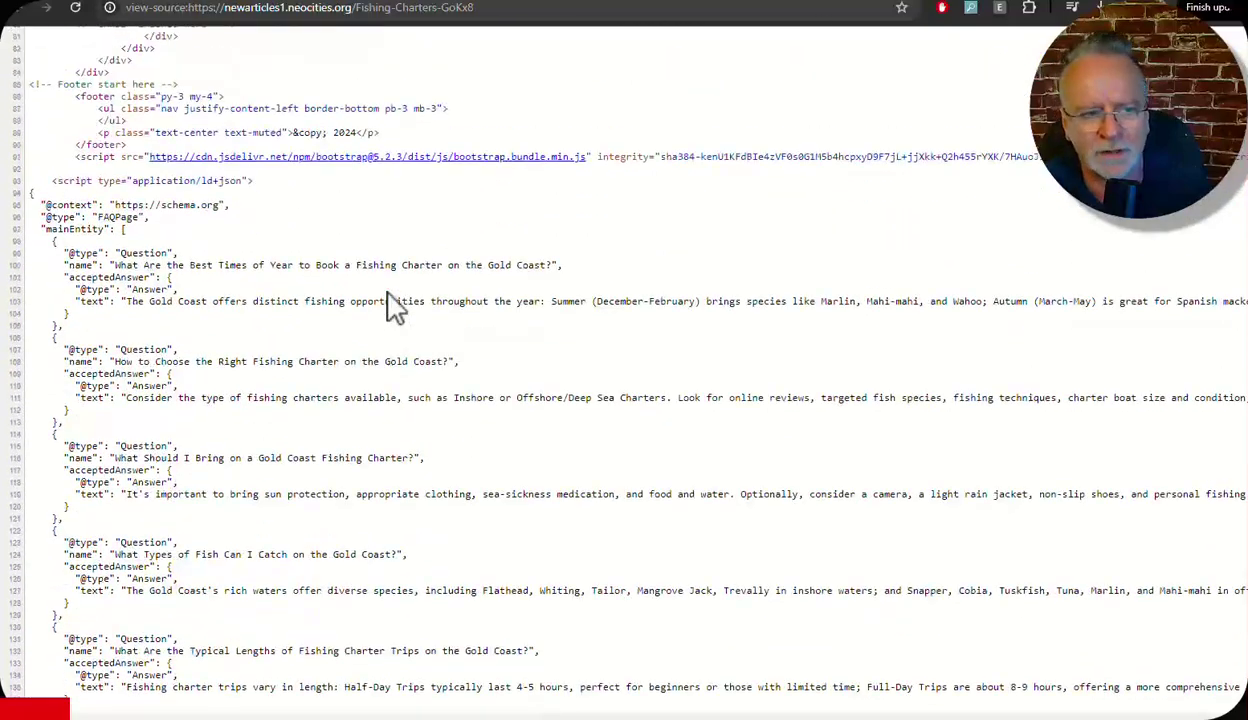
{"action": "key", "text": "ctrl+w"}
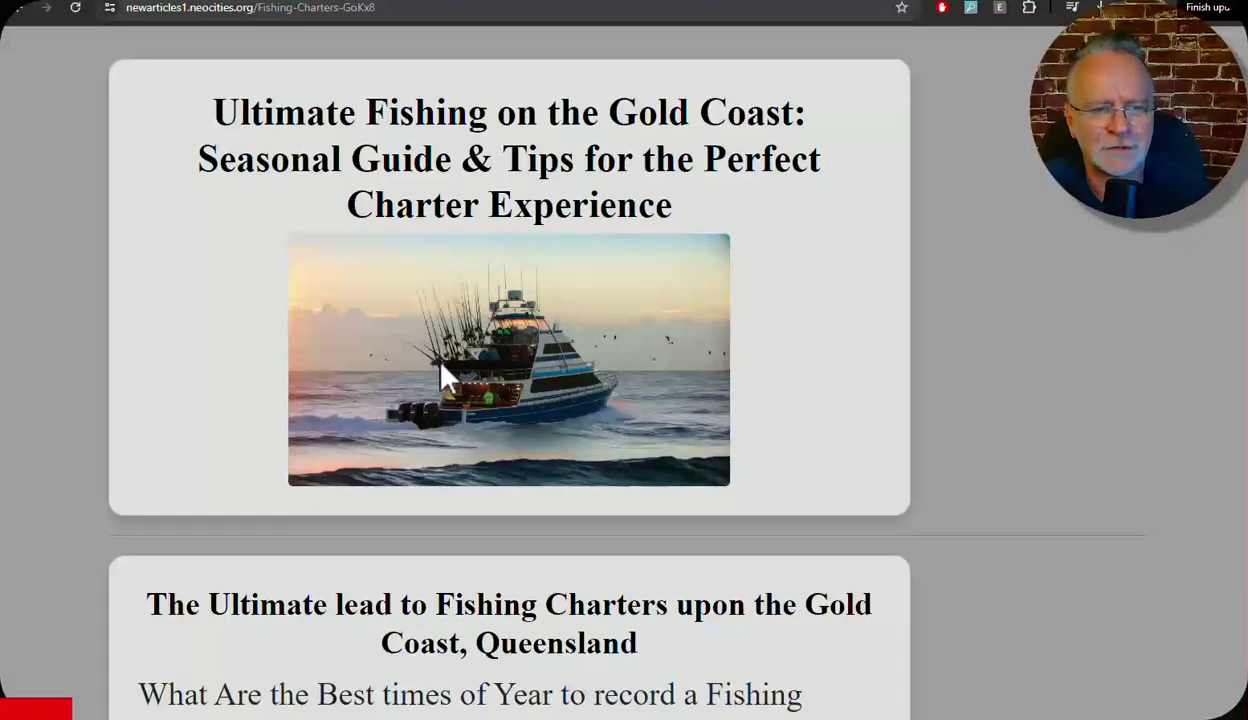
{"action": "key", "text": "ctrl+w"}
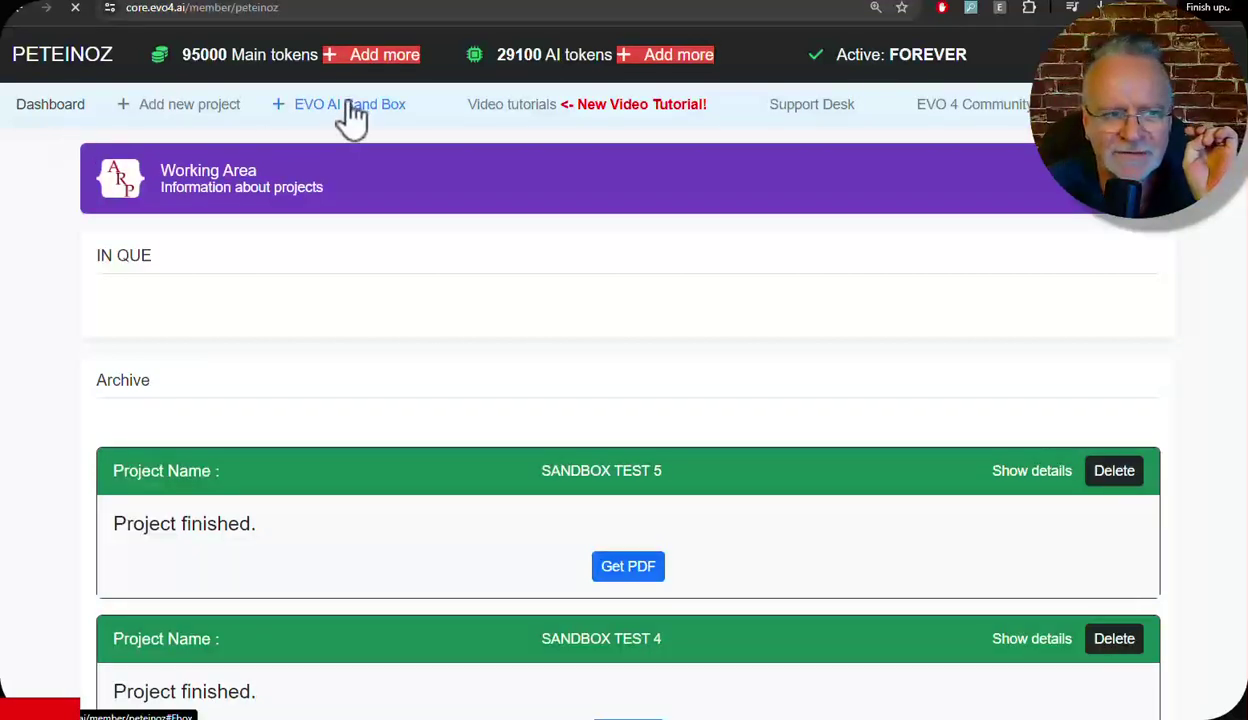
{"action": "left_click", "coordinate": [200, 106]}
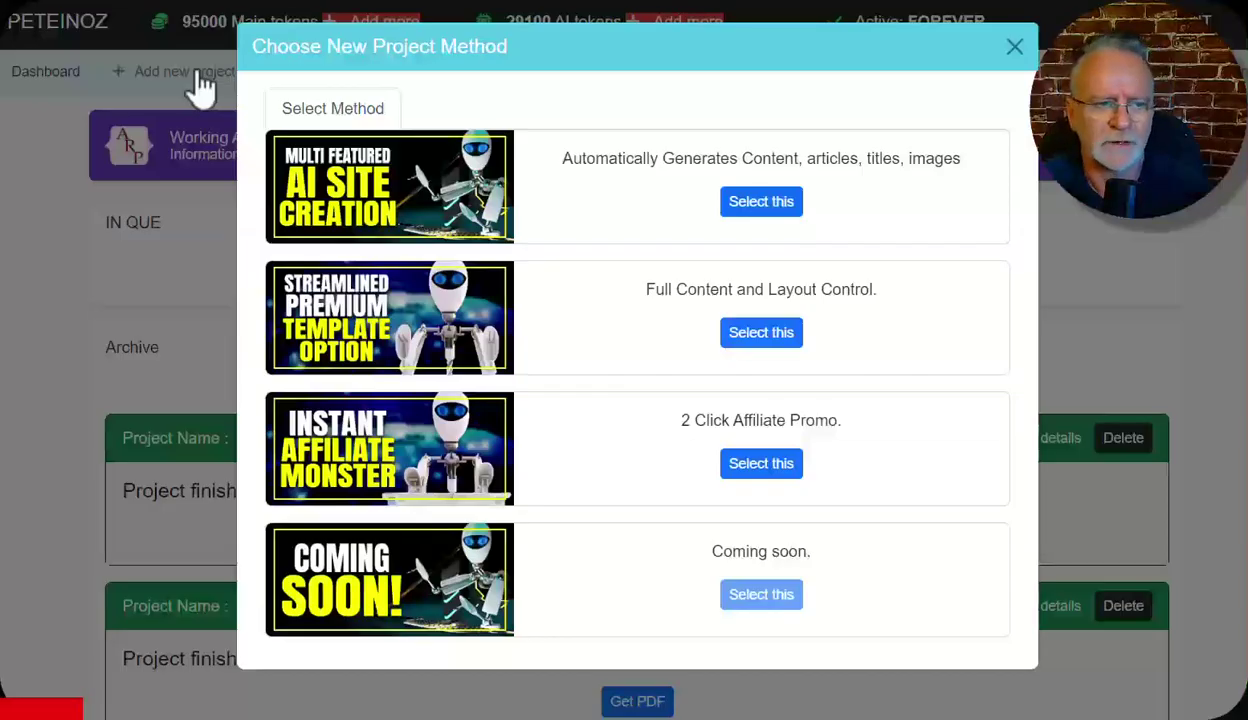
{"action": "left_click", "coordinate": [1015, 48]}
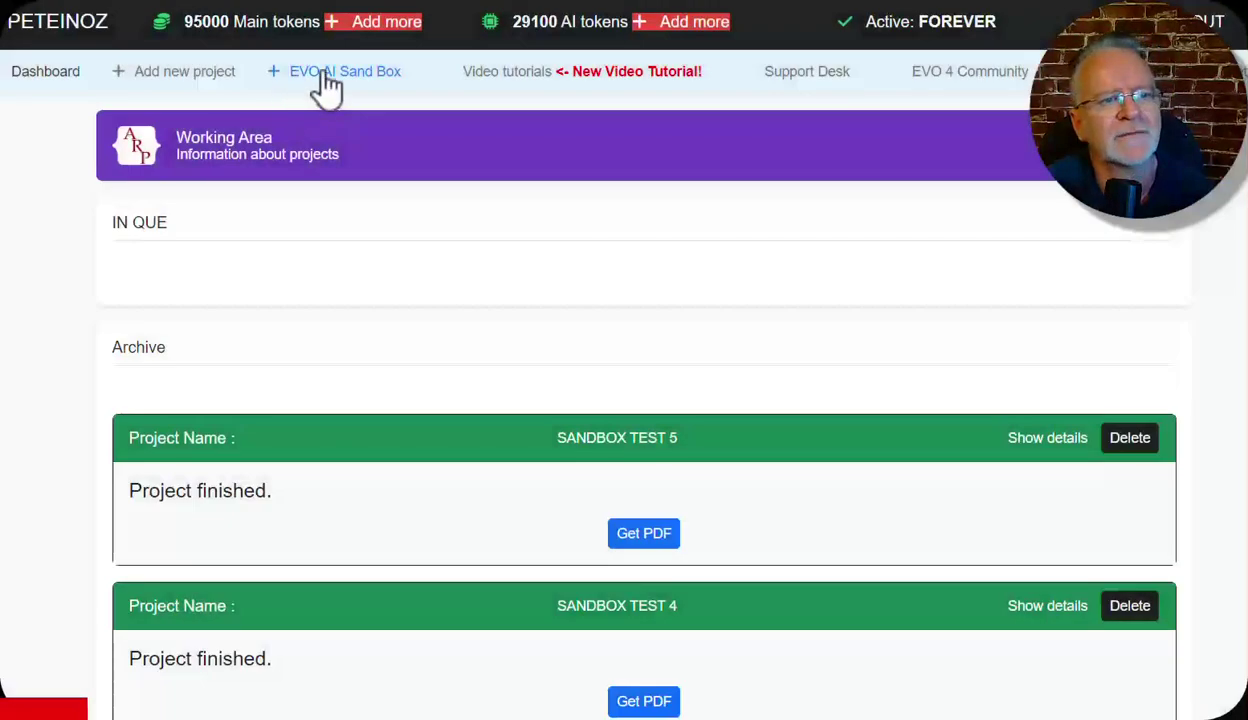
Open the EVO AI Sand Box Play Box and start a new article prompt from Saved Prompts
{"action": "left_click", "coordinate": [328, 86]}
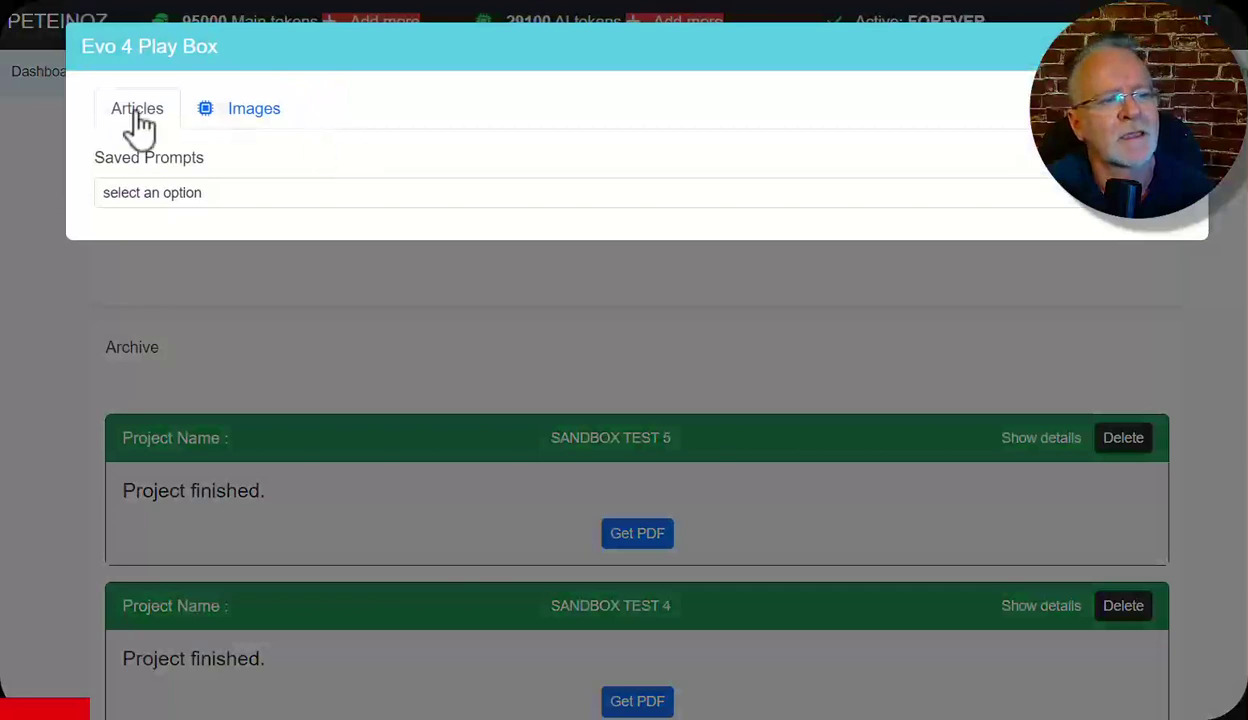
{"action": "left_click", "coordinate": [238, 200]}
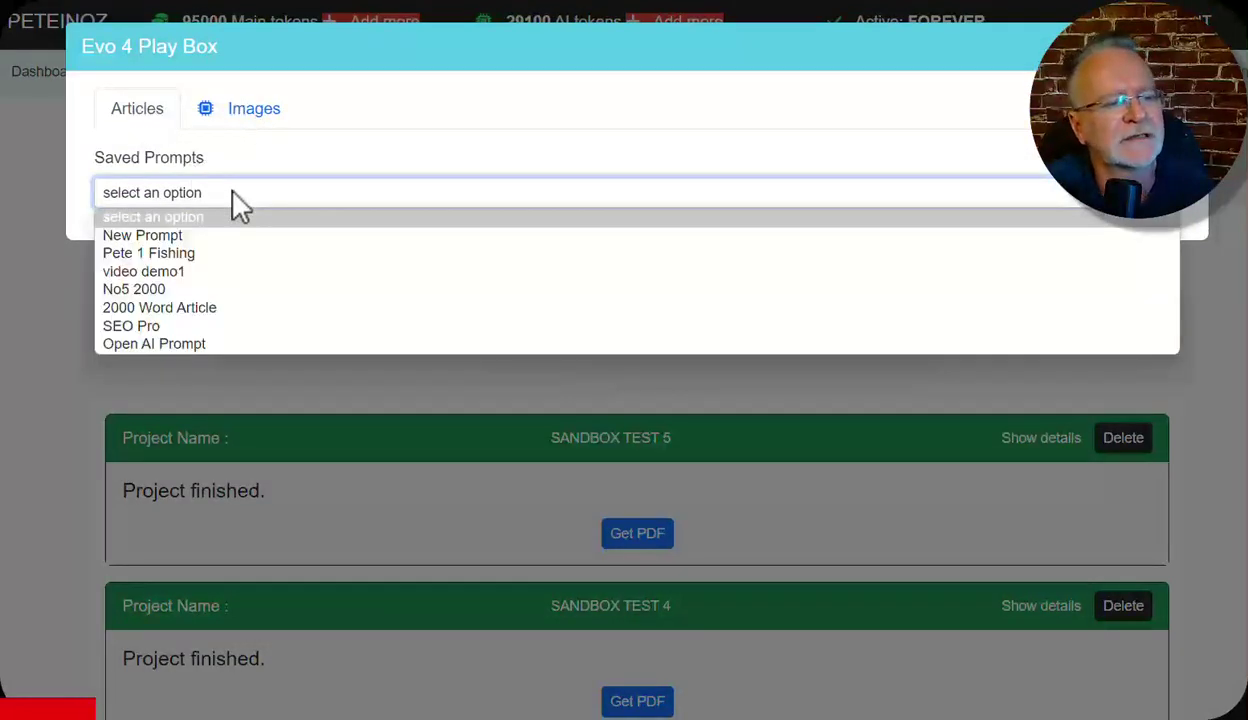
{"action": "left_click", "coordinate": [228, 237]}
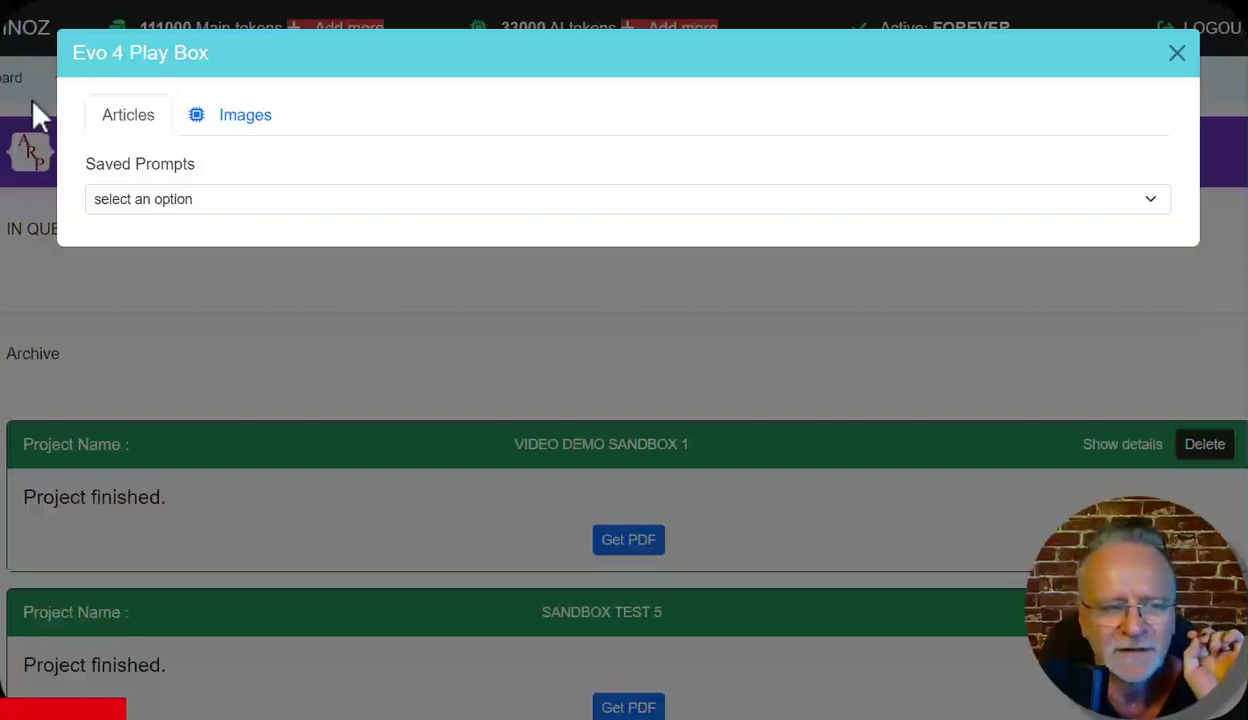
Start a new article prompt and load SuperPrompt 3, the 2,500-word markdown article template
{"action": "left_click", "coordinate": [222, 206]}
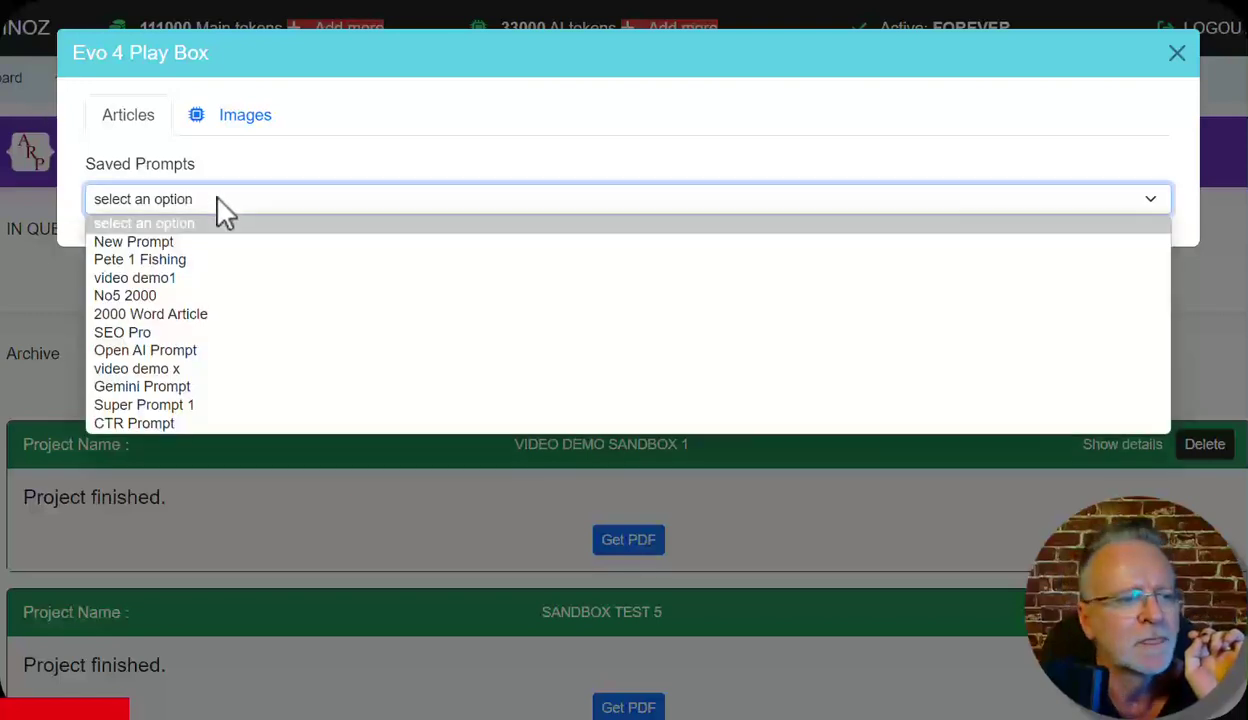
{"action": "left_click", "coordinate": [195, 242]}
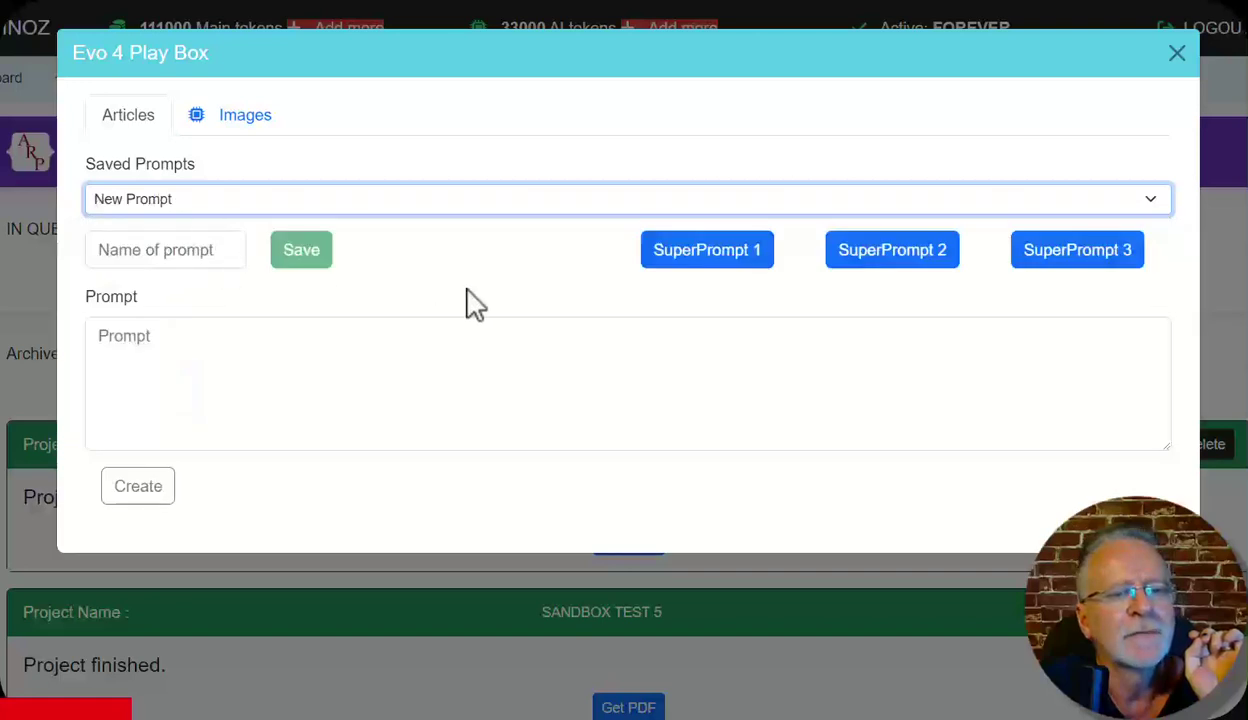
{"action": "left_click", "coordinate": [719, 264]}
{"action": "left_click", "coordinate": [905, 258]}
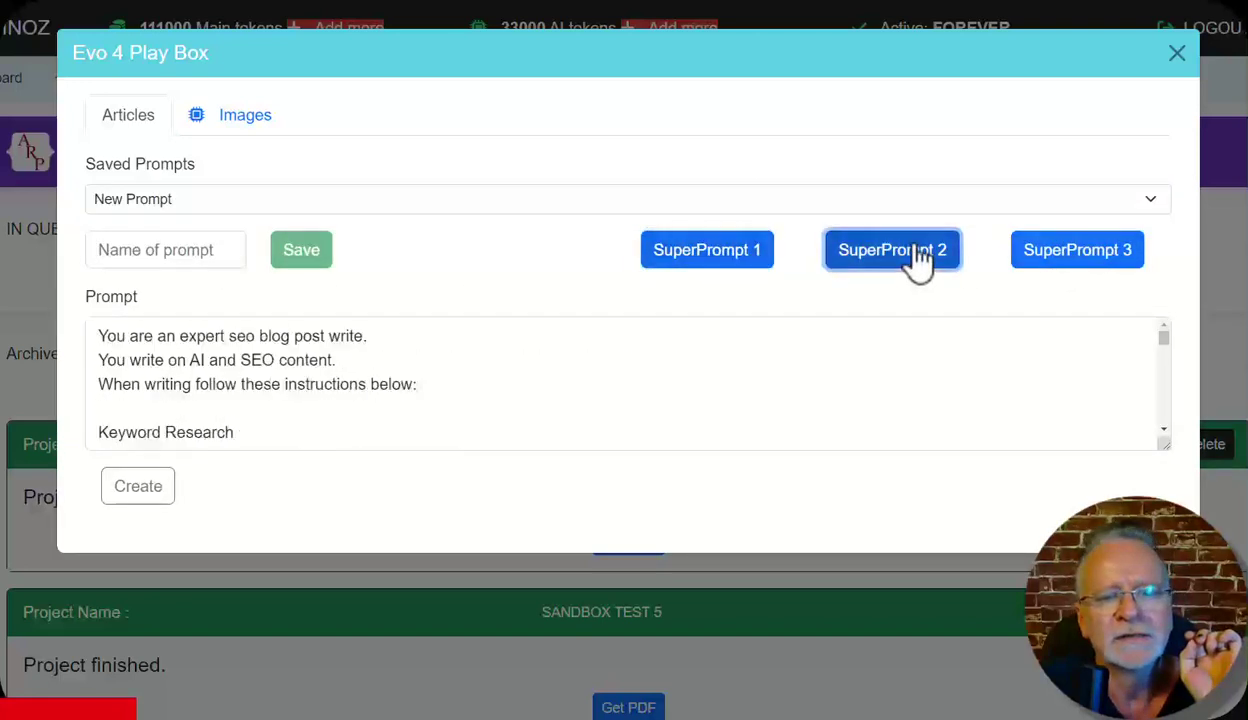
{"action": "left_click", "coordinate": [1067, 256]}
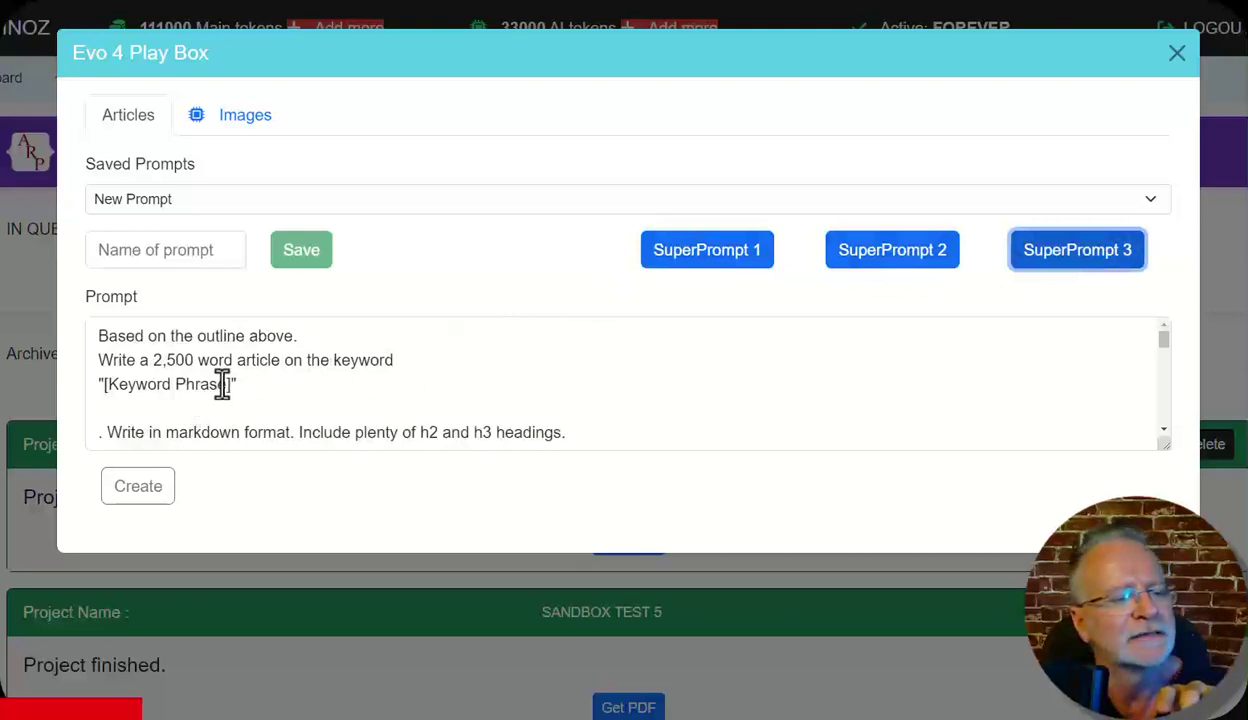
Select the [Keyword Phrase] placeholder in the prompt text
{"action": "left_click_drag", "start_coordinate": [225, 385], "coordinate": [125, 396]}
{"action": "left_click", "coordinate": [125, 395]}
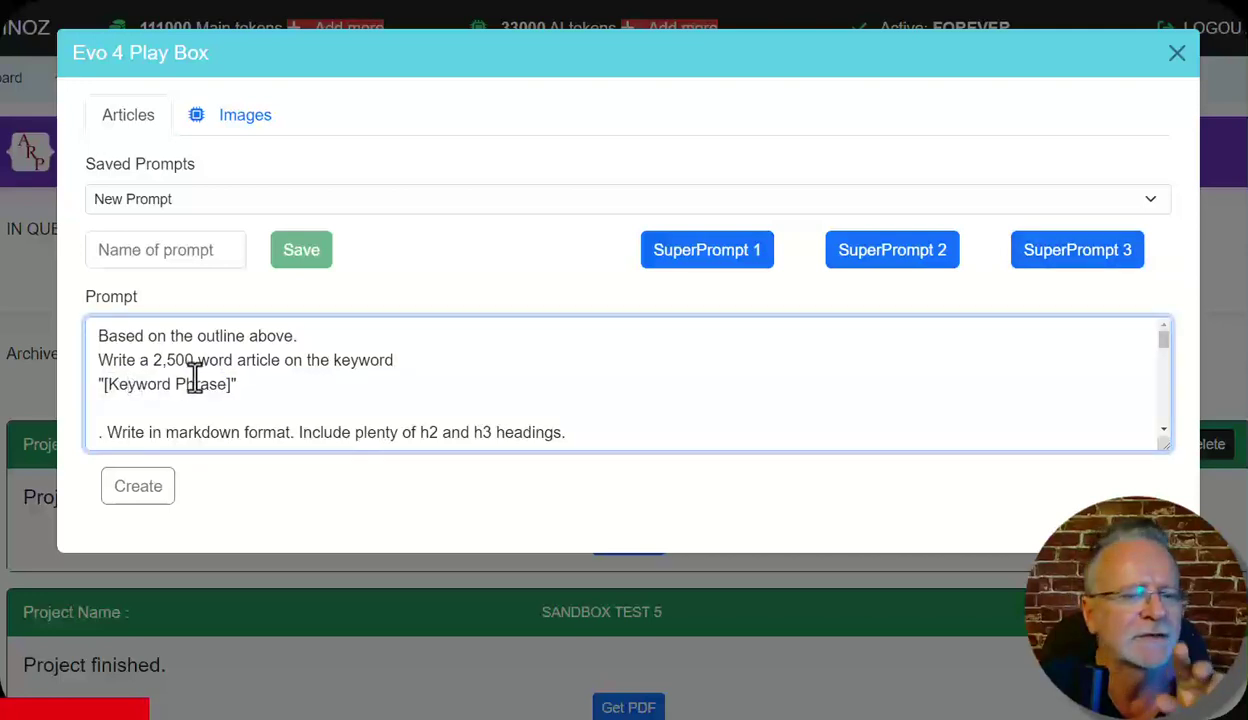
{"action": "left_click_drag", "start_coordinate": [223, 390], "coordinate": [104, 393]}
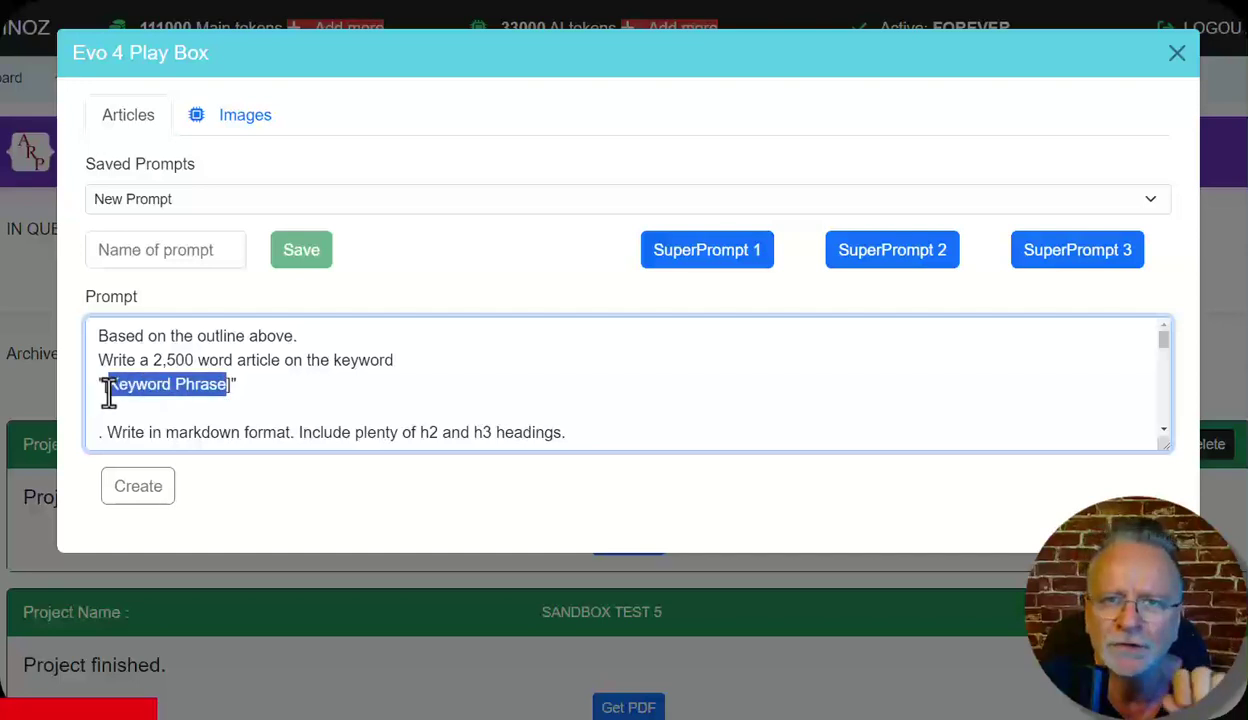
Start a new image prompt and load the Esports logo Design 1 template, after trying Design 2
{"action": "left_click", "coordinate": [258, 124]}
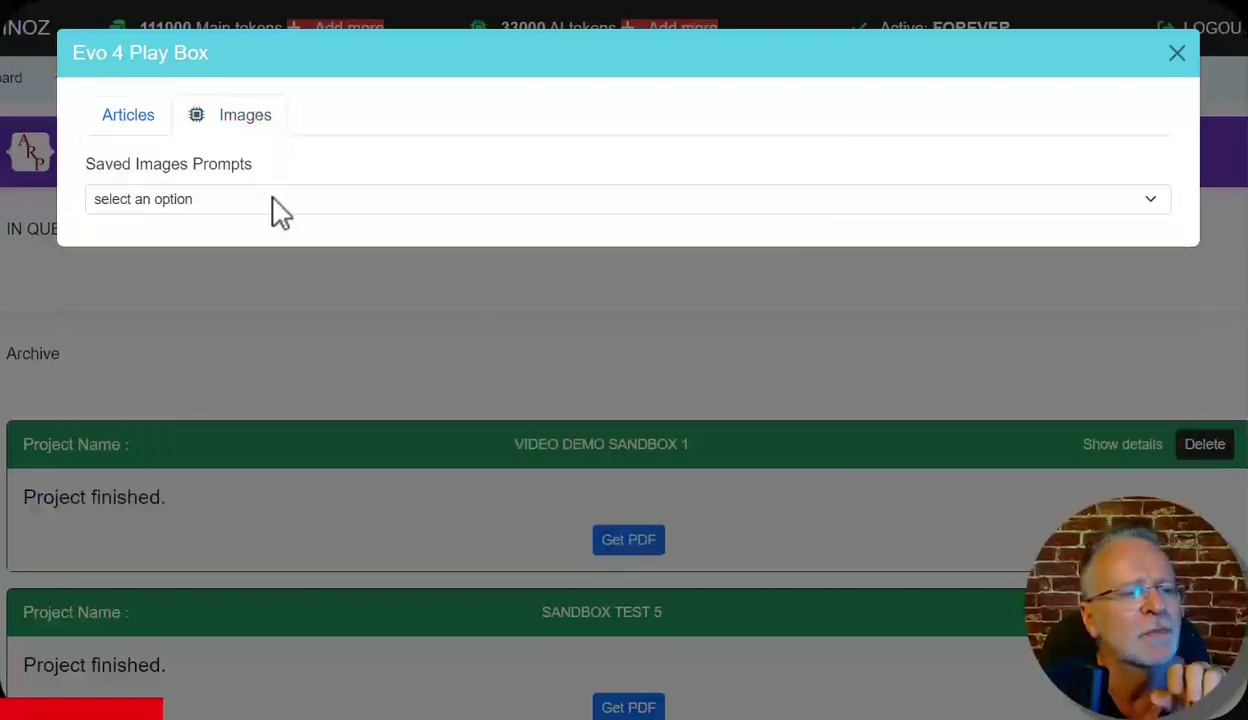
{"action": "left_click", "coordinate": [275, 200]}
{"action": "left_click", "coordinate": [242, 241]}
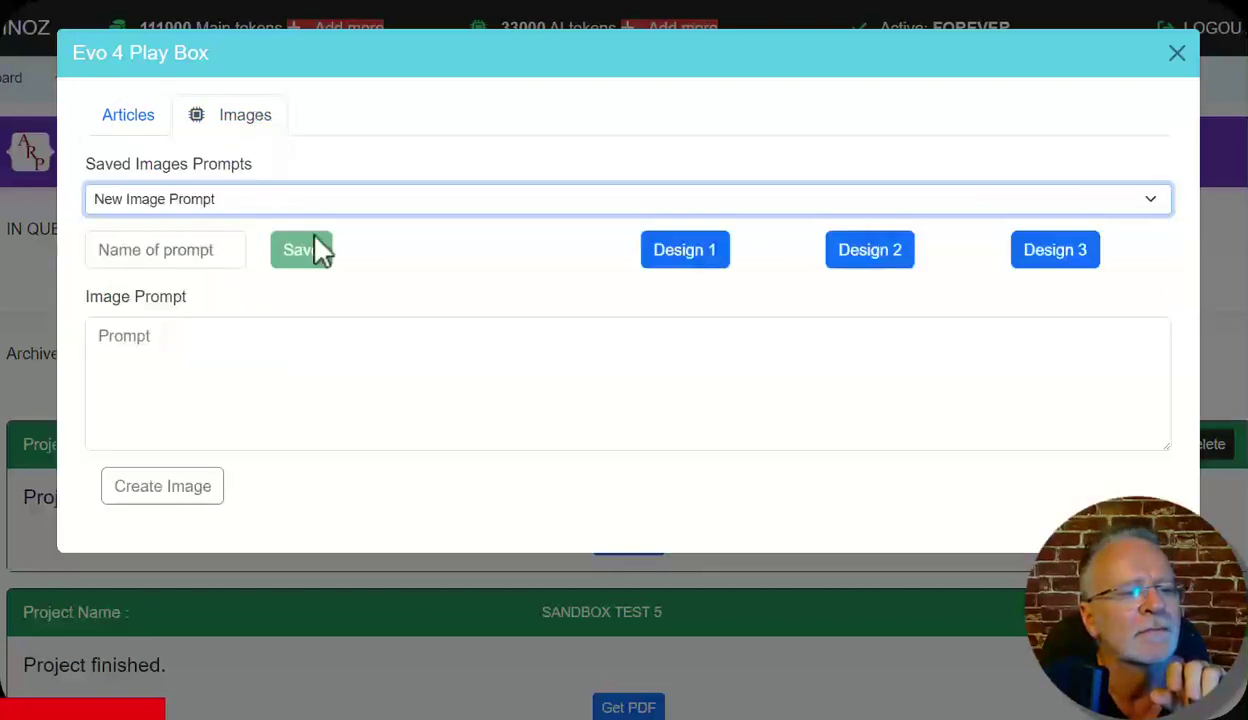
{"action": "left_click", "coordinate": [692, 262]}
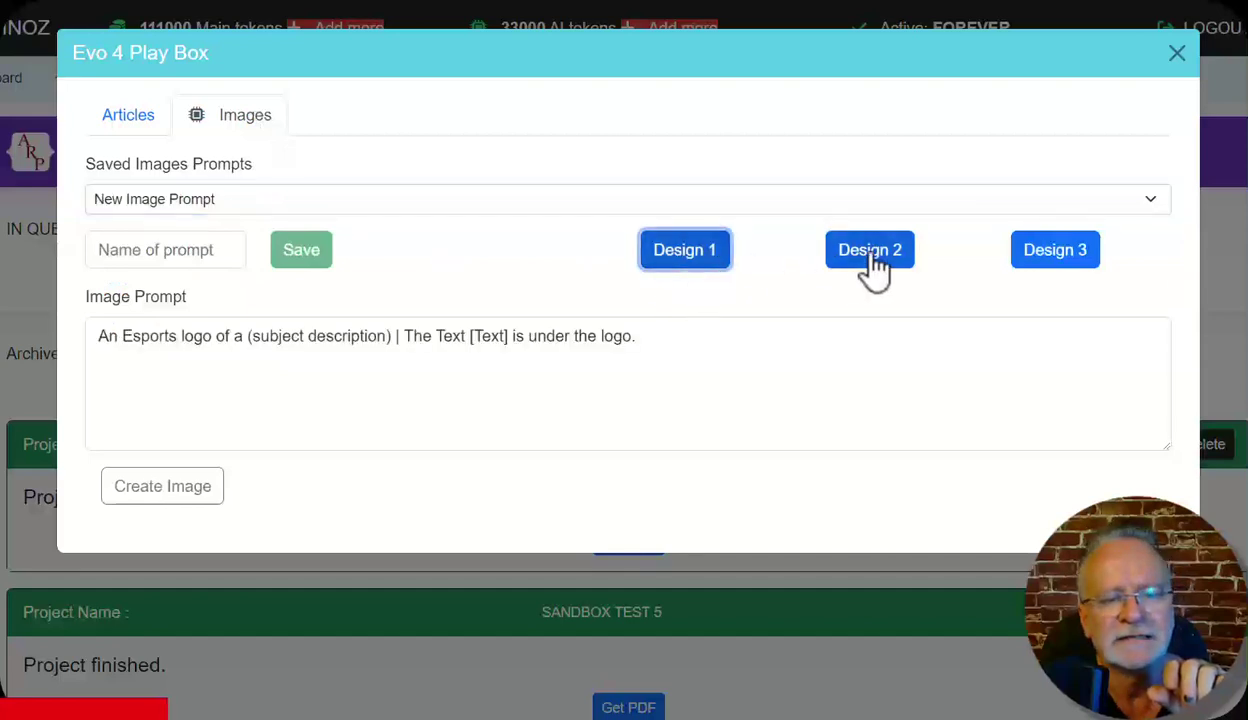
{"action": "left_click", "coordinate": [873, 263]}
{"action": "left_click", "coordinate": [722, 262]}
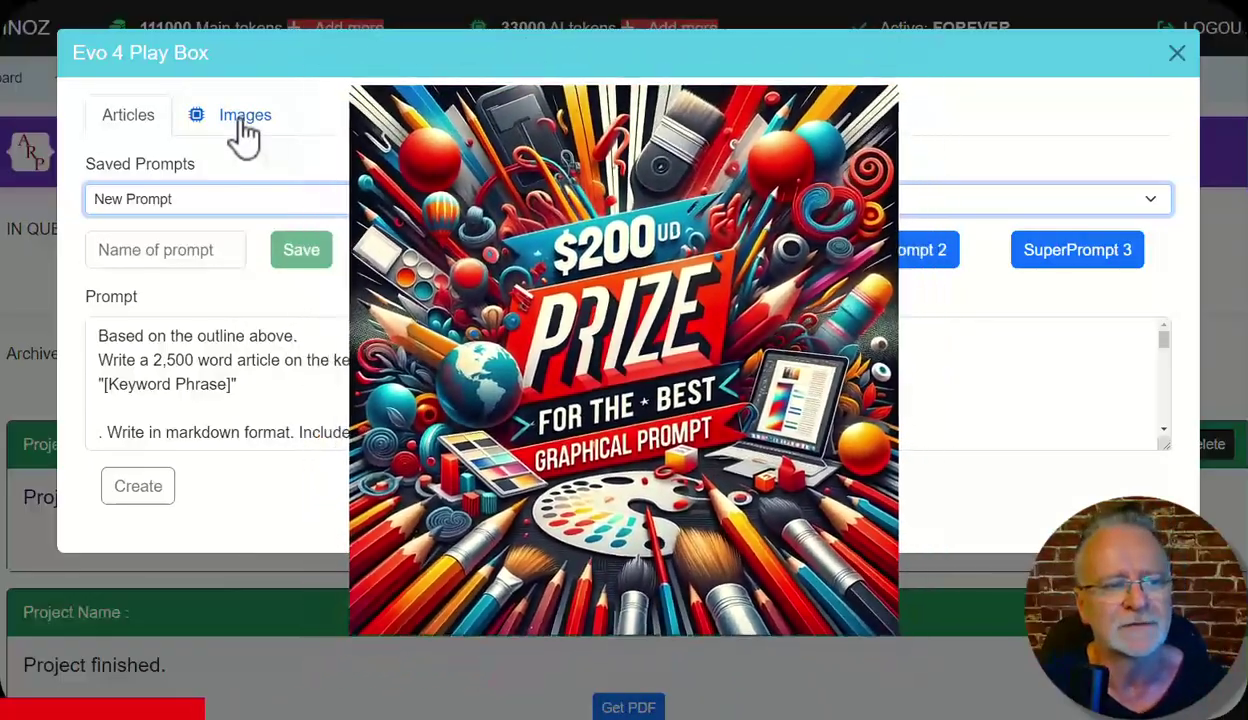
Switch the Play Box to its image prompt panel
{"action": "left_click", "coordinate": [241, 120]}
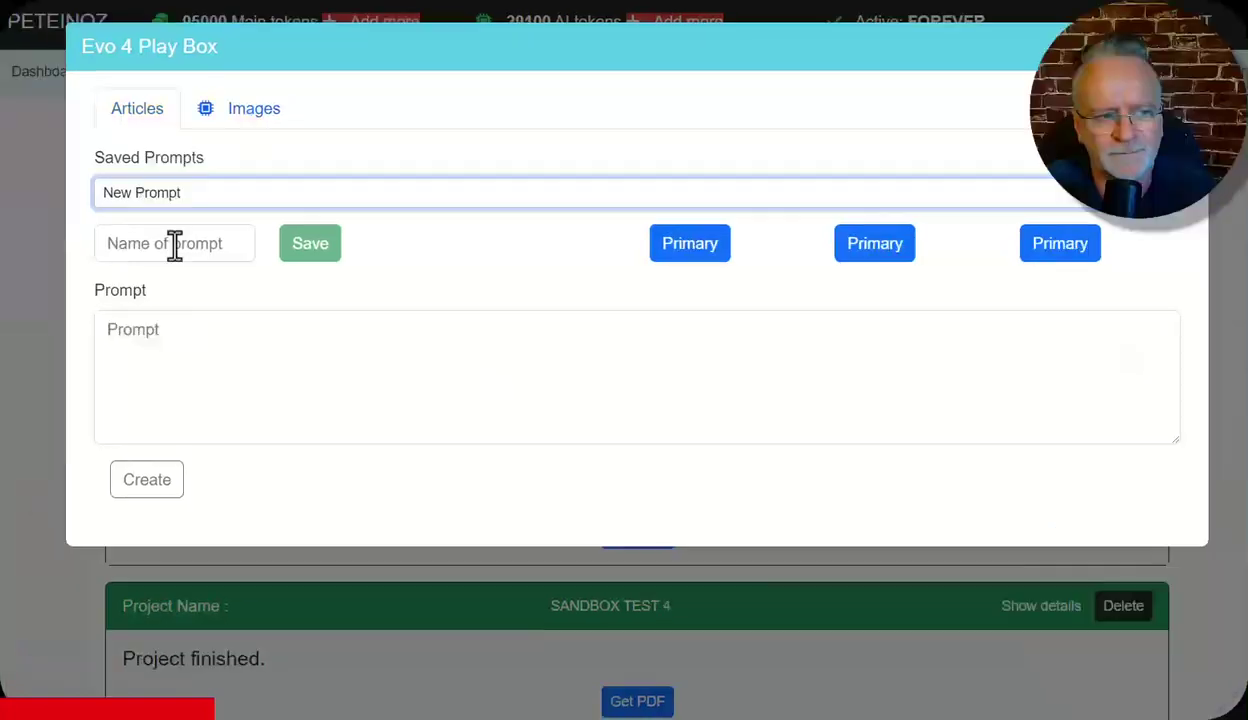
{"action": "left_click", "coordinate": [267, 195]}
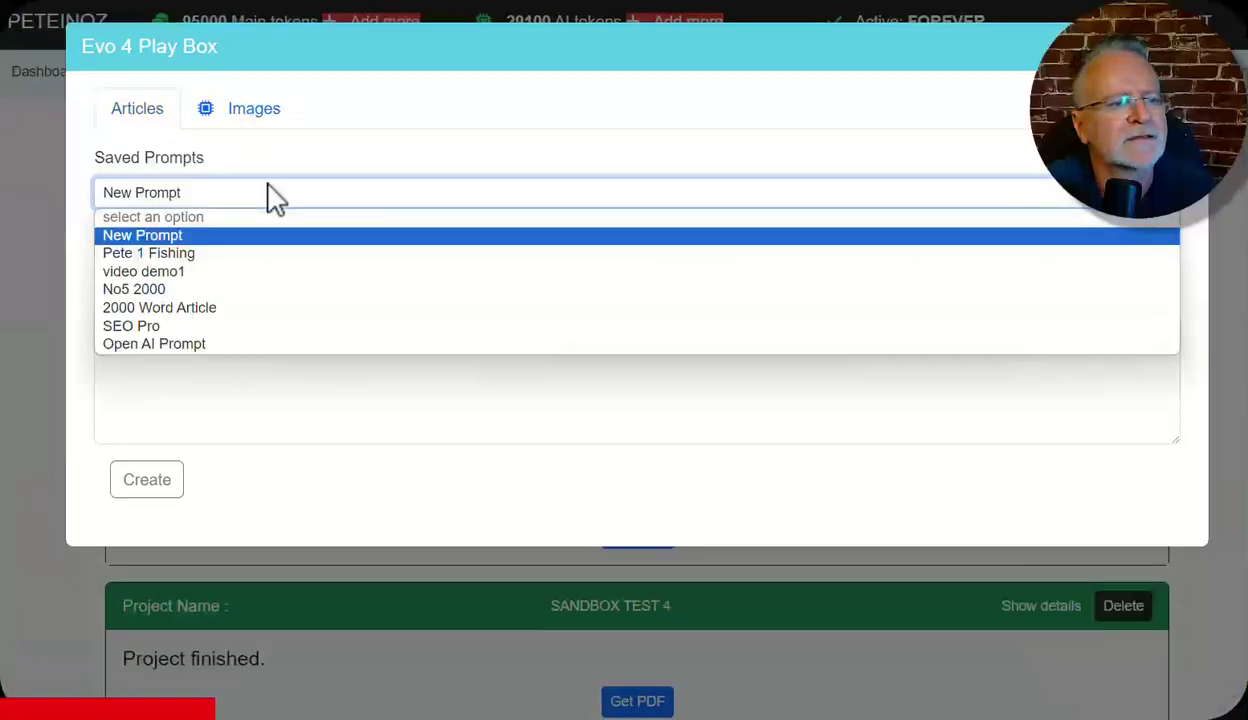
{"action": "left_click", "coordinate": [230, 262]}
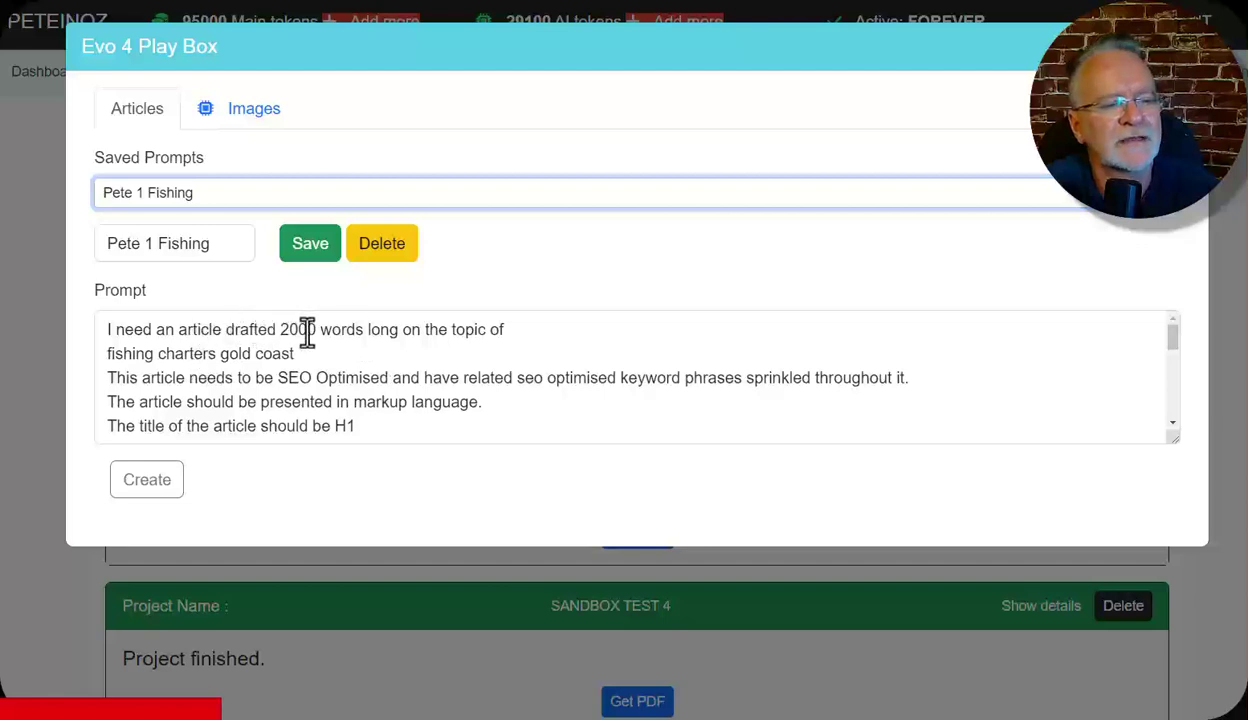
{"action": "left_click", "coordinate": [250, 205]}
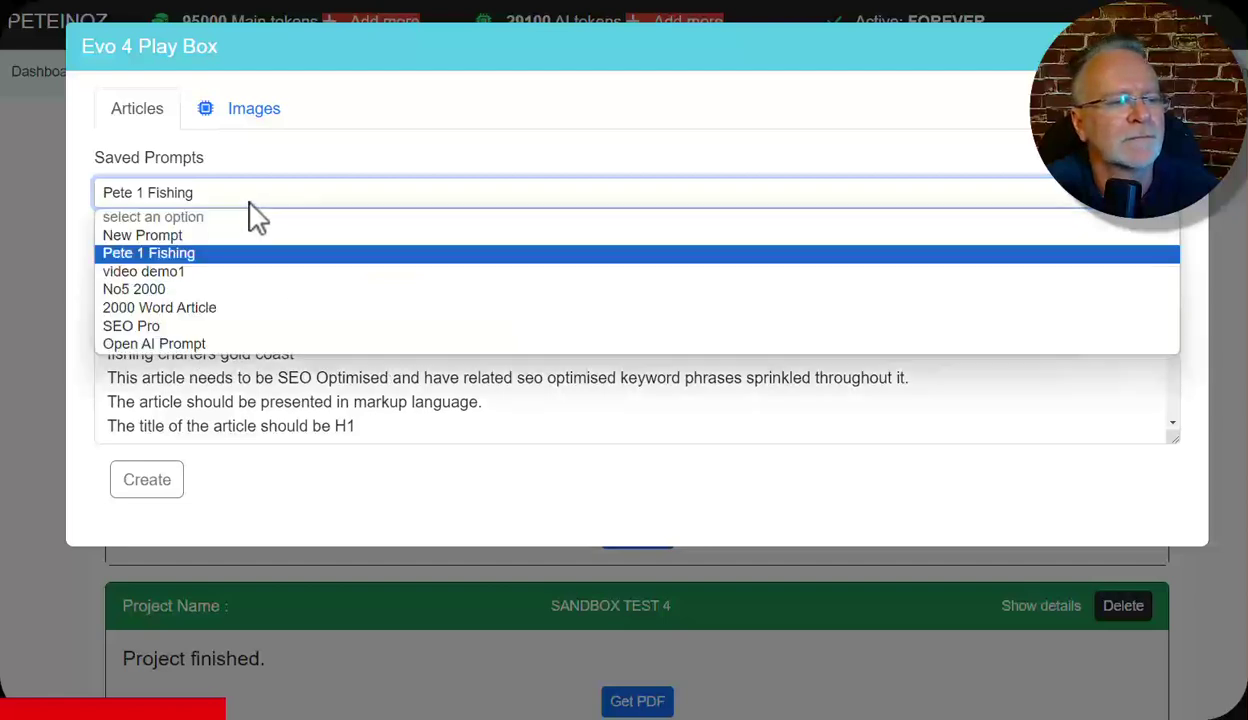
{"action": "left_click", "coordinate": [209, 235]}
Name the new prompt 'video demo x'
{"action": "left_click", "coordinate": [168, 243]}
{"action": "type", "text": "video "}
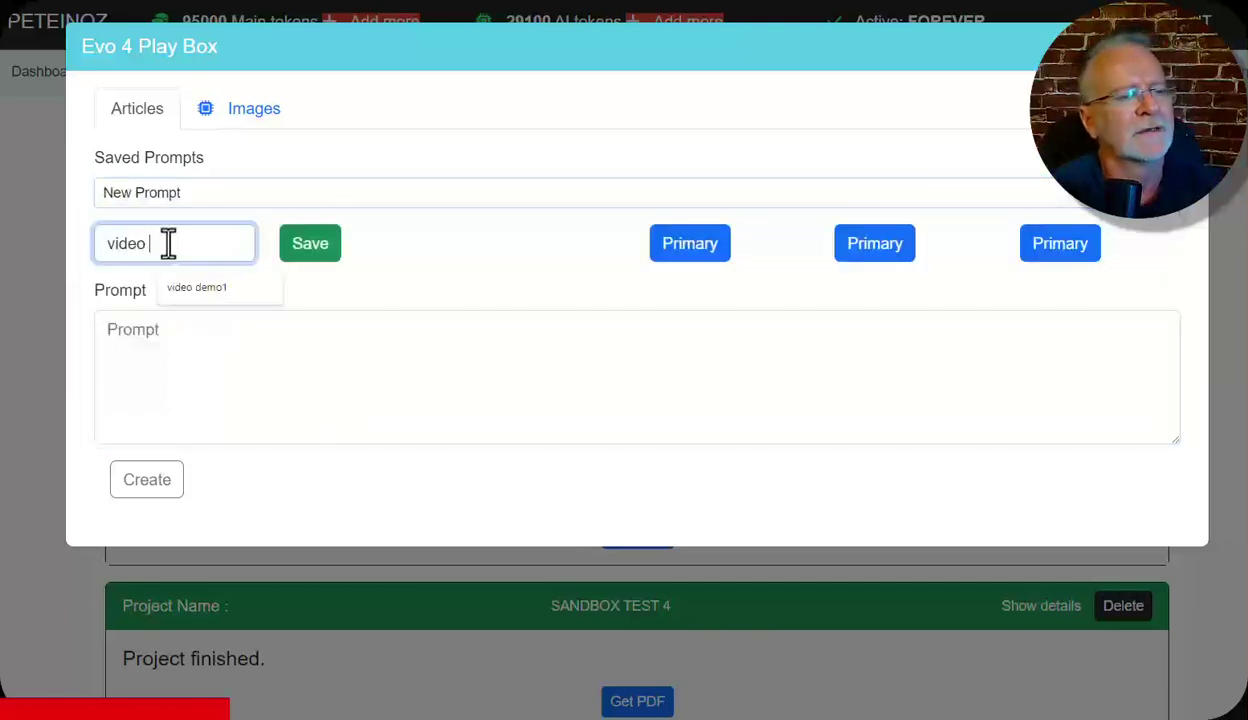
{"action": "type", "text": "dme"}
{"action": "key", "text": "BackSpace"}
{"action": "key", "text": "BackSpace"}
{"action": "type", "text": "emo x"}
Write the prompt: keyword and location, a 500-word article request, and an SEO-optimized H1 title
{"action": "left_click", "coordinate": [190, 355]}
{"action": "type", "text": "My"}
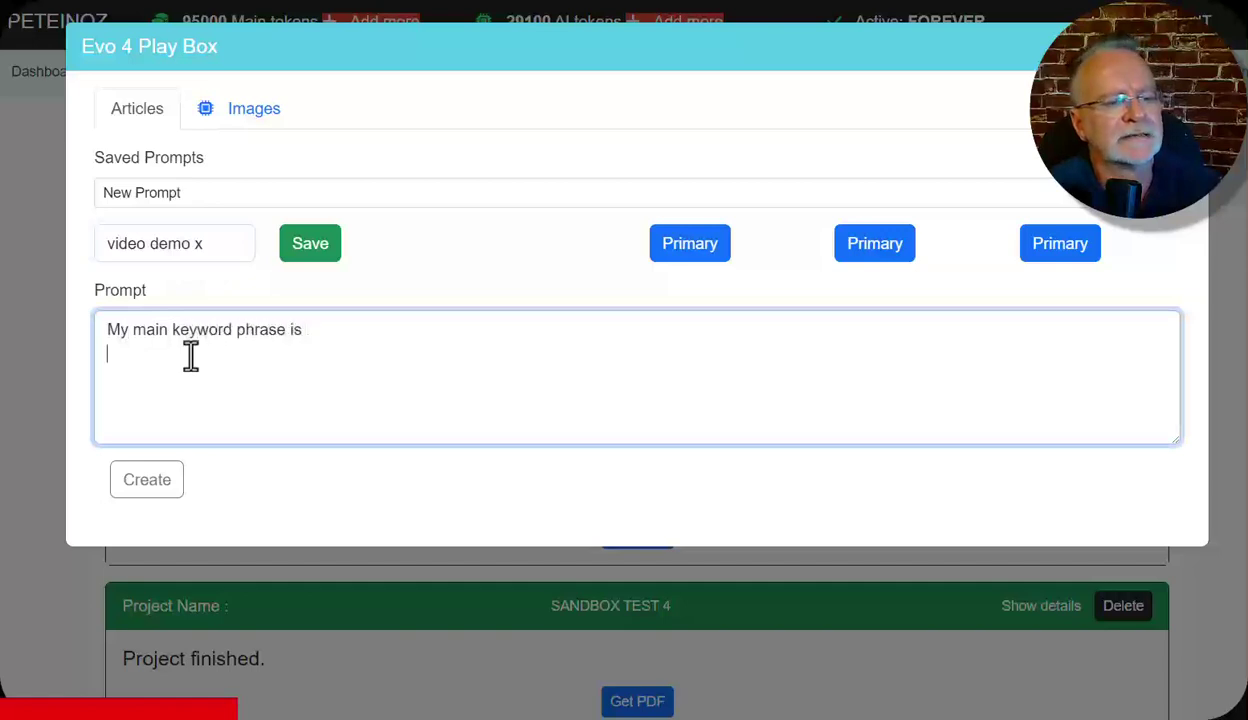
{"action": "type", "text": "Fishing Charters Gold Coast This business is located on the Gold Coast Queensland Australia."}
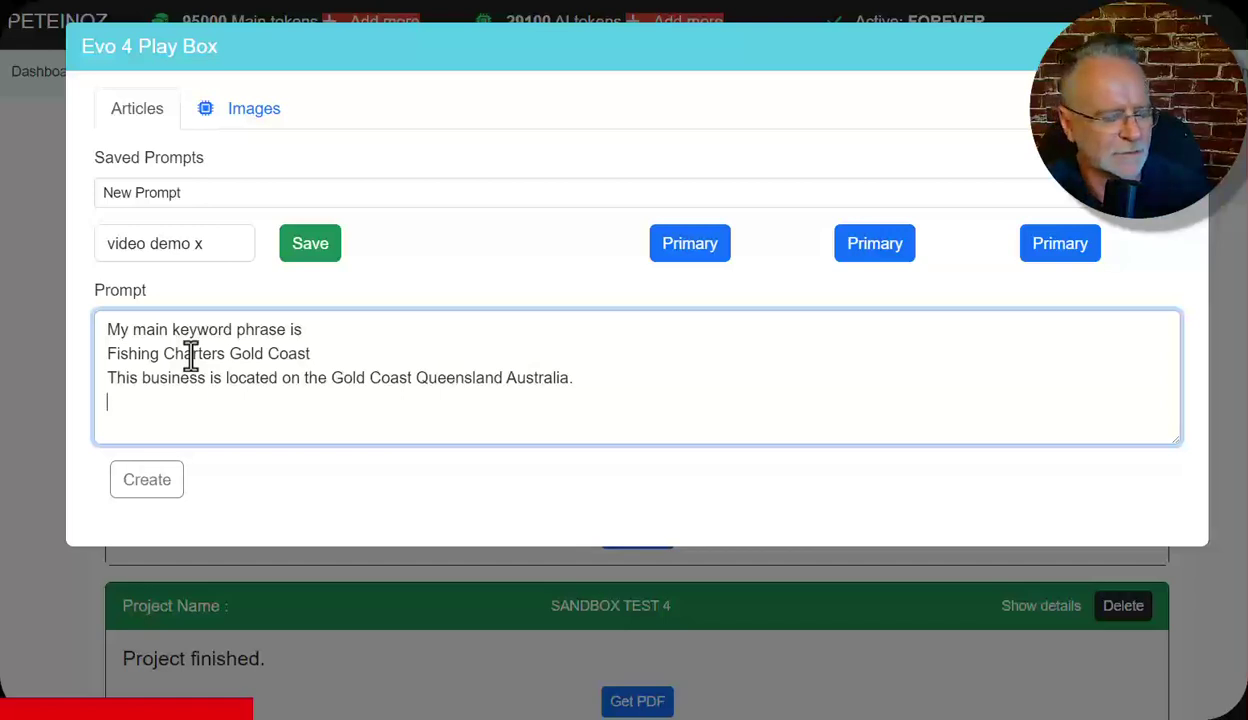
{"action": "key", "text": "Return"}
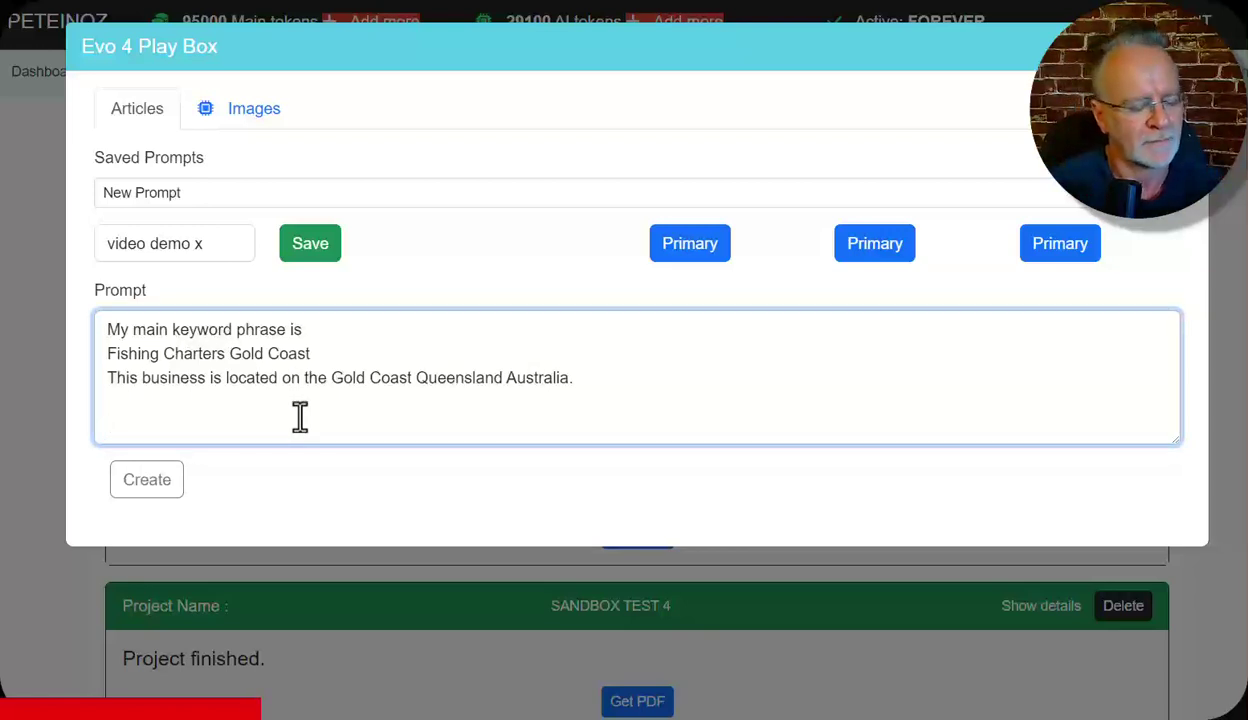
{"action": "type", "text": "ase create an"}
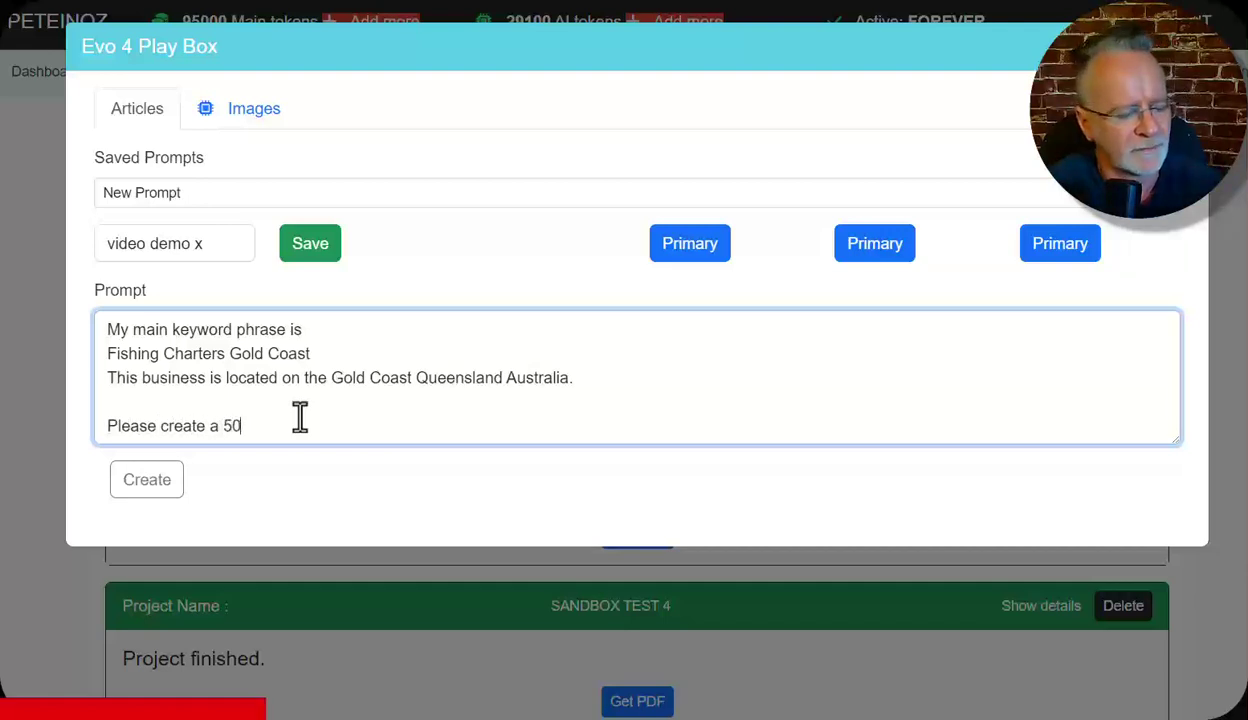
{"action": "type", "text": "0 word article"}
{"action": "key", "text": "Return"}
{"action": "key", "text": "Return"}
{"action": "type", "text": "Make sure the title is in H1 and seo op"}
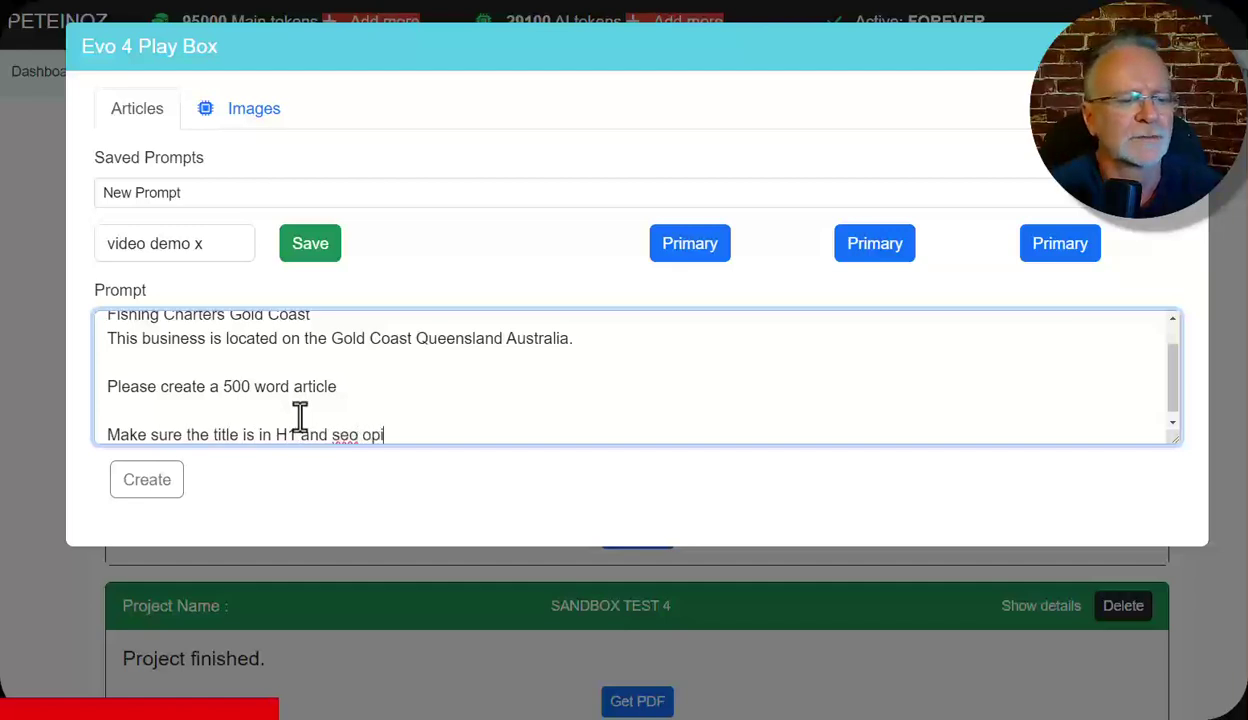
{"action": "type", "text": "im"}
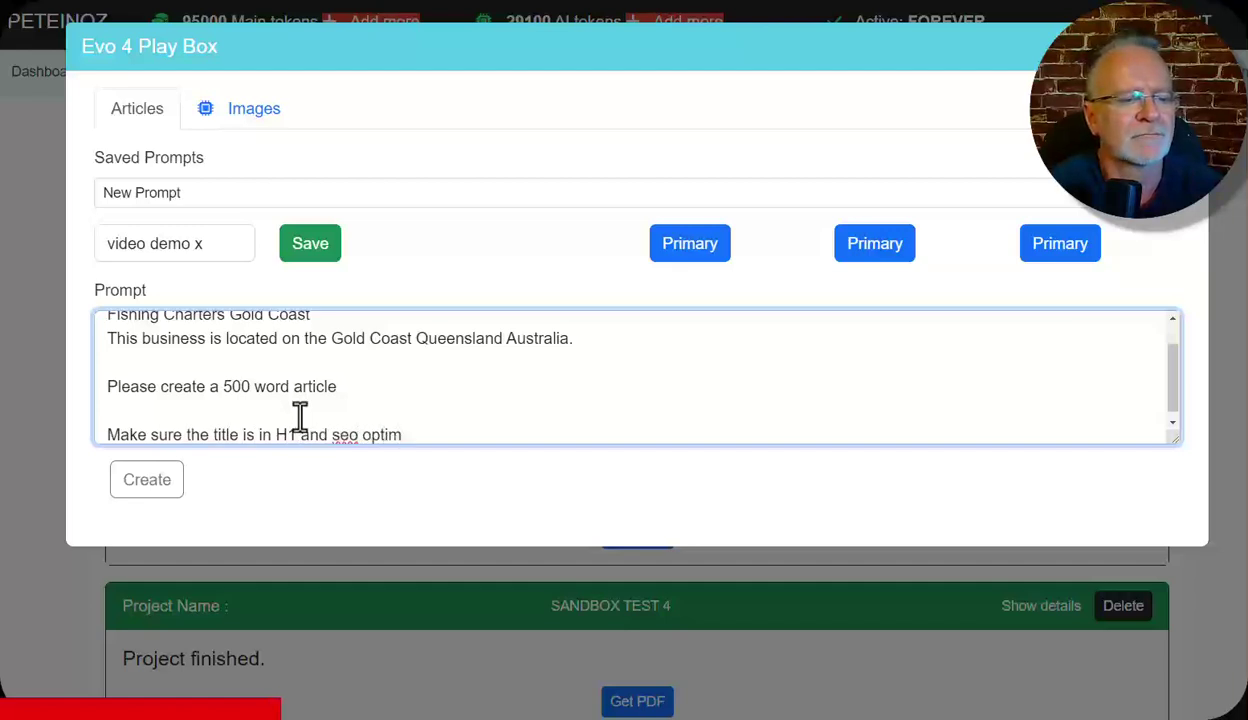
{"action": "type", "text": "ized"}
{"action": "key", "text": "Return"}
{"action": "key", "text": "Return"}
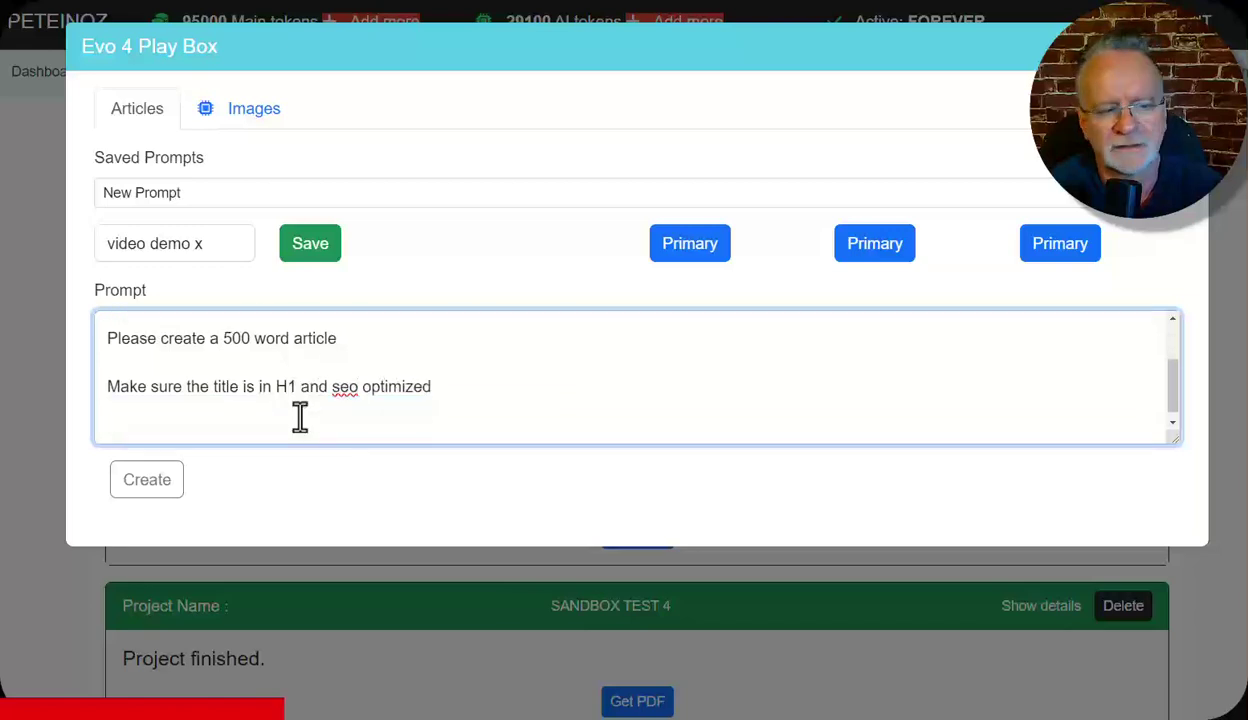
Generate 'Gold Coast Fishing Charters: Your Ultimate Adventure in Queensland' and scroll through it to the conclusion
{"action": "left_click", "coordinate": [145, 484]}
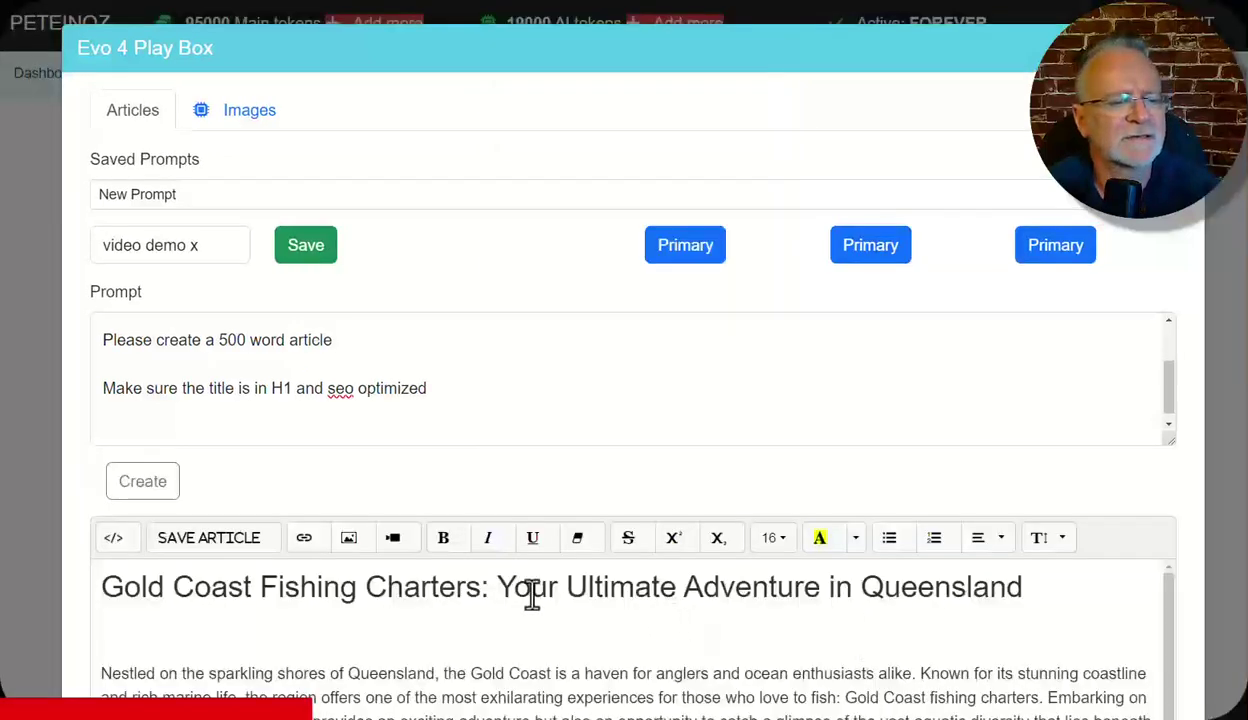
{"action": "scroll", "coordinate": [688, 590], "scroll_direction": "down", "scroll_amount": 3}
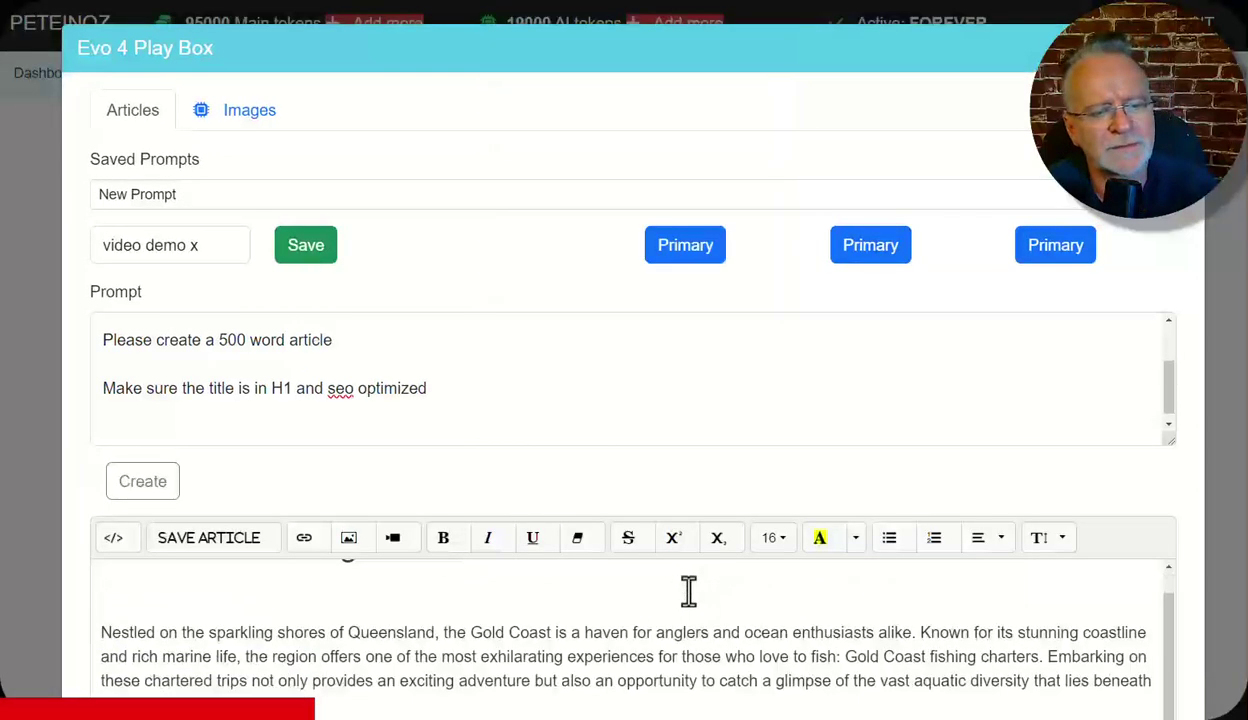
{"action": "scroll", "coordinate": [695, 598], "scroll_direction": "down", "scroll_amount": 3}
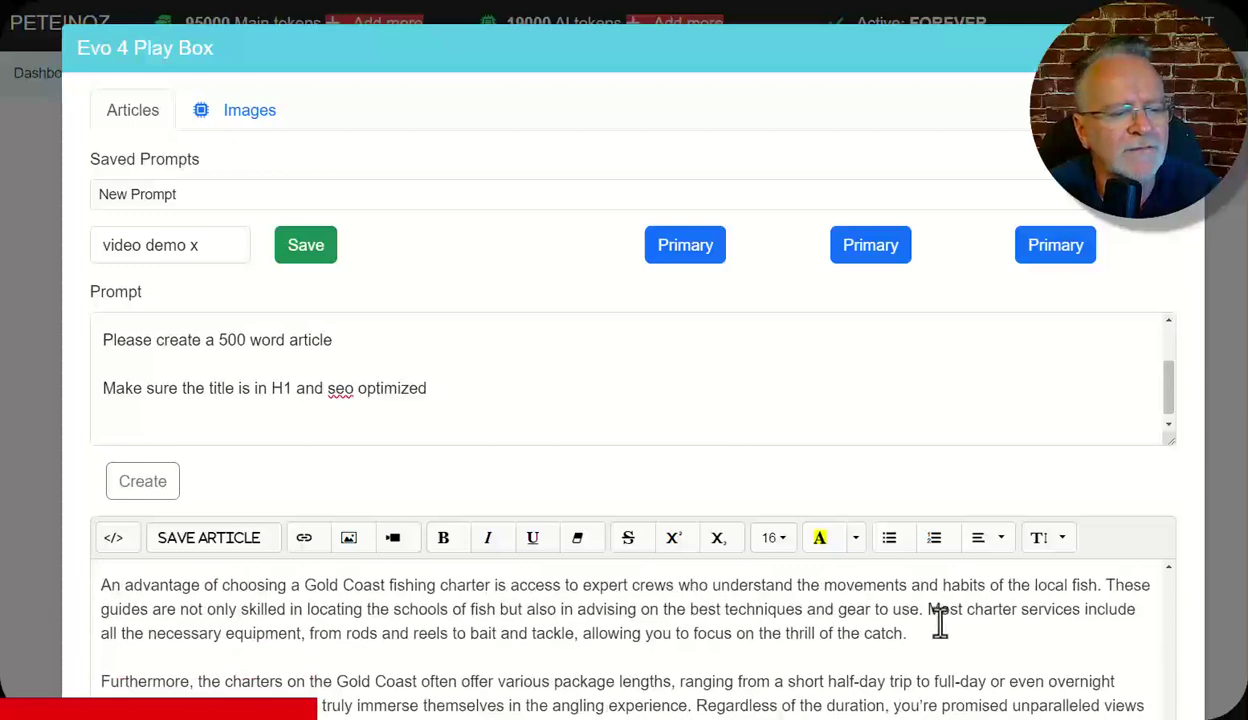
{"action": "scroll", "coordinate": [1205, 592], "scroll_direction": "down", "scroll_amount": 3}
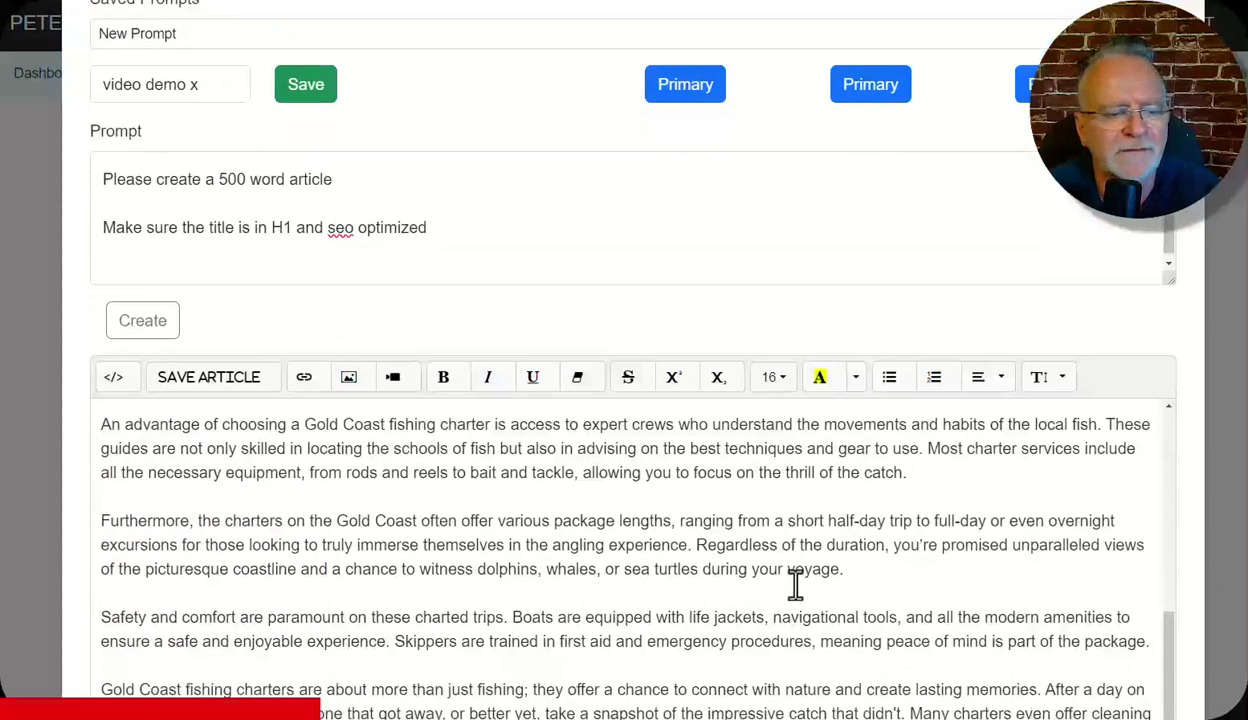
{"action": "scroll", "coordinate": [794, 585], "scroll_direction": "down", "scroll_amount": 1}
{"action": "scroll", "coordinate": [798, 588], "scroll_direction": "down", "scroll_amount": 5}
{"action": "scroll", "coordinate": [797, 585], "scroll_direction": "up", "scroll_amount": 10}
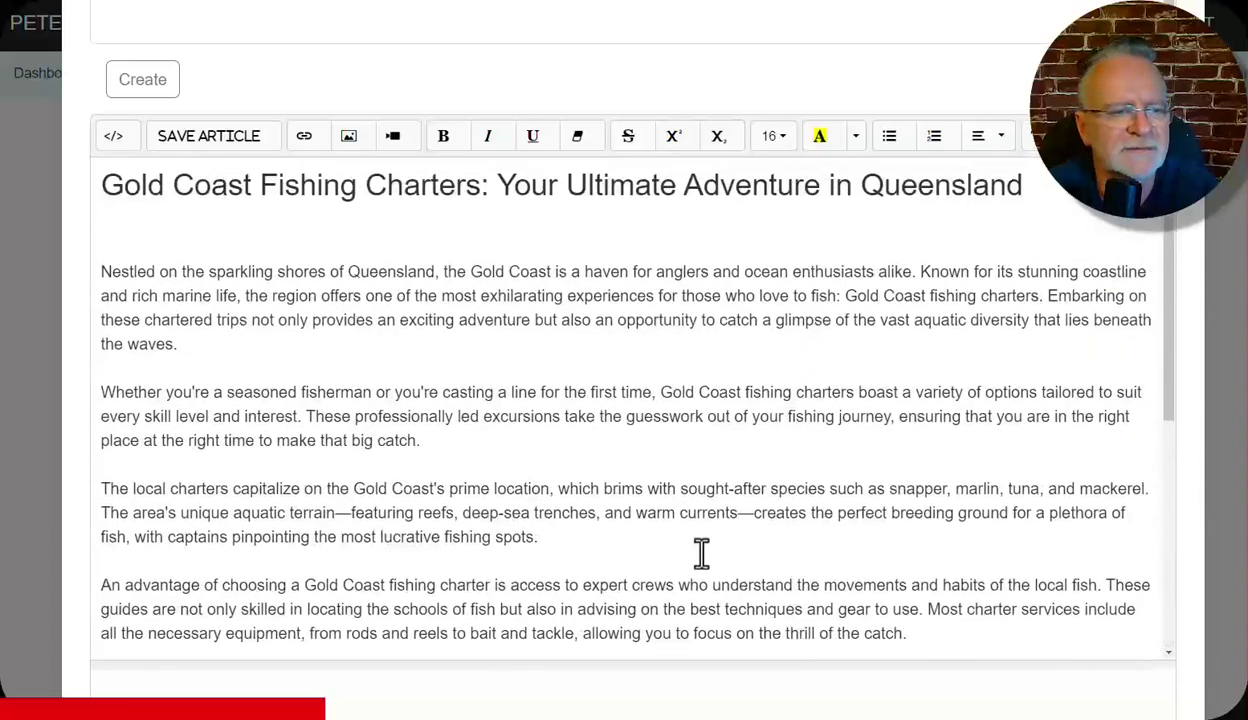
{"action": "scroll", "coordinate": [893, 462], "scroll_direction": "up", "scroll_amount": 3}
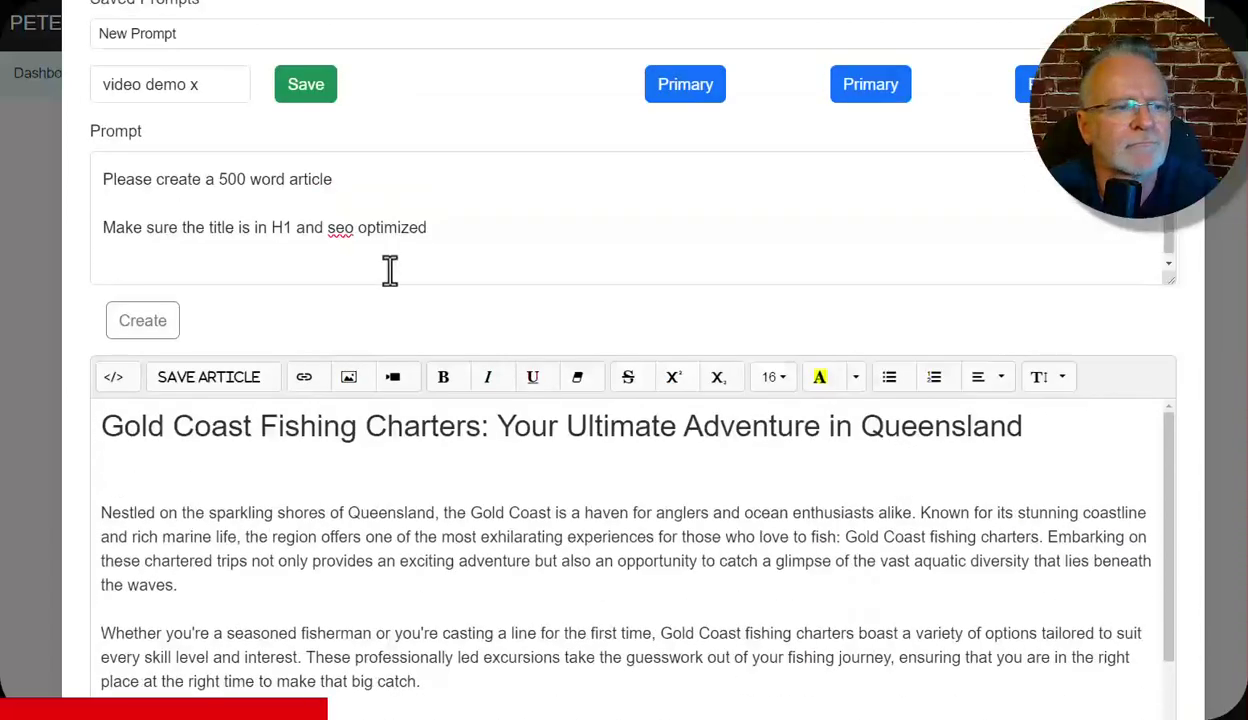
Add a prompt line asking to embed the best related YouTube video between title and body
{"action": "left_click", "coordinate": [476, 234]}
{"action": "scroll", "coordinate": [476, 236], "scroll_direction": "up", "scroll_amount": 2}
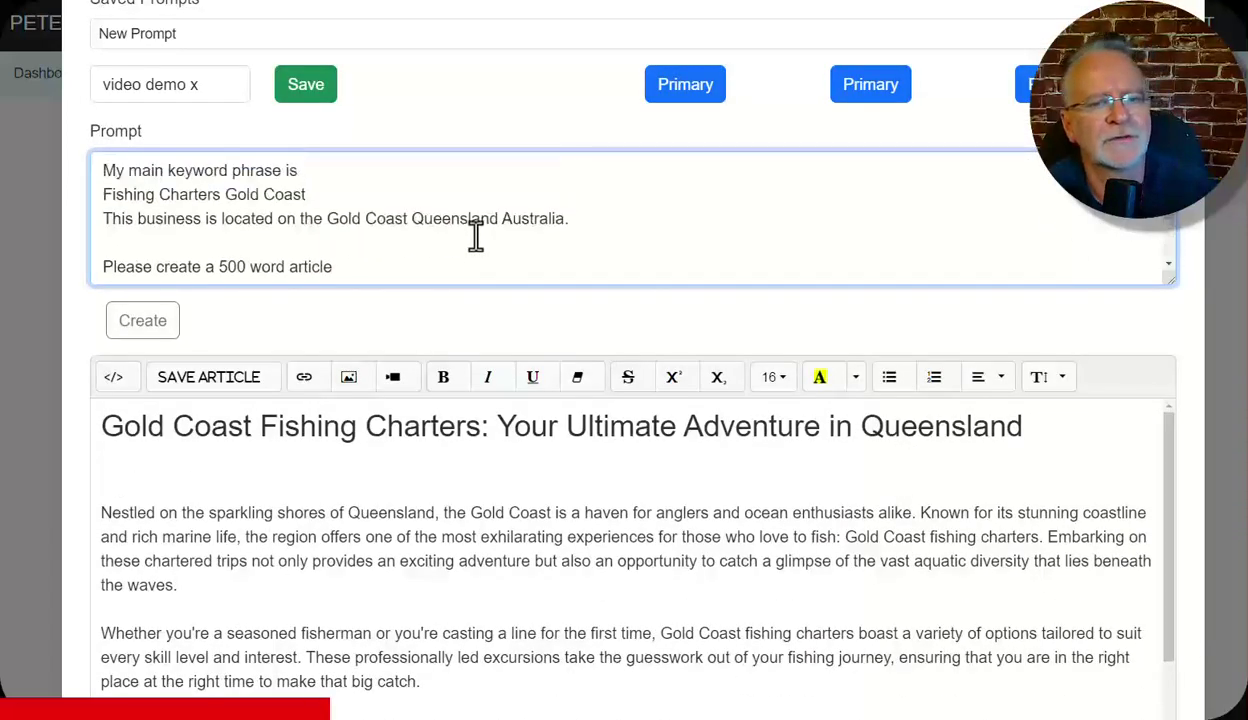
{"action": "scroll", "coordinate": [476, 236], "scroll_direction": "down", "scroll_amount": 2}
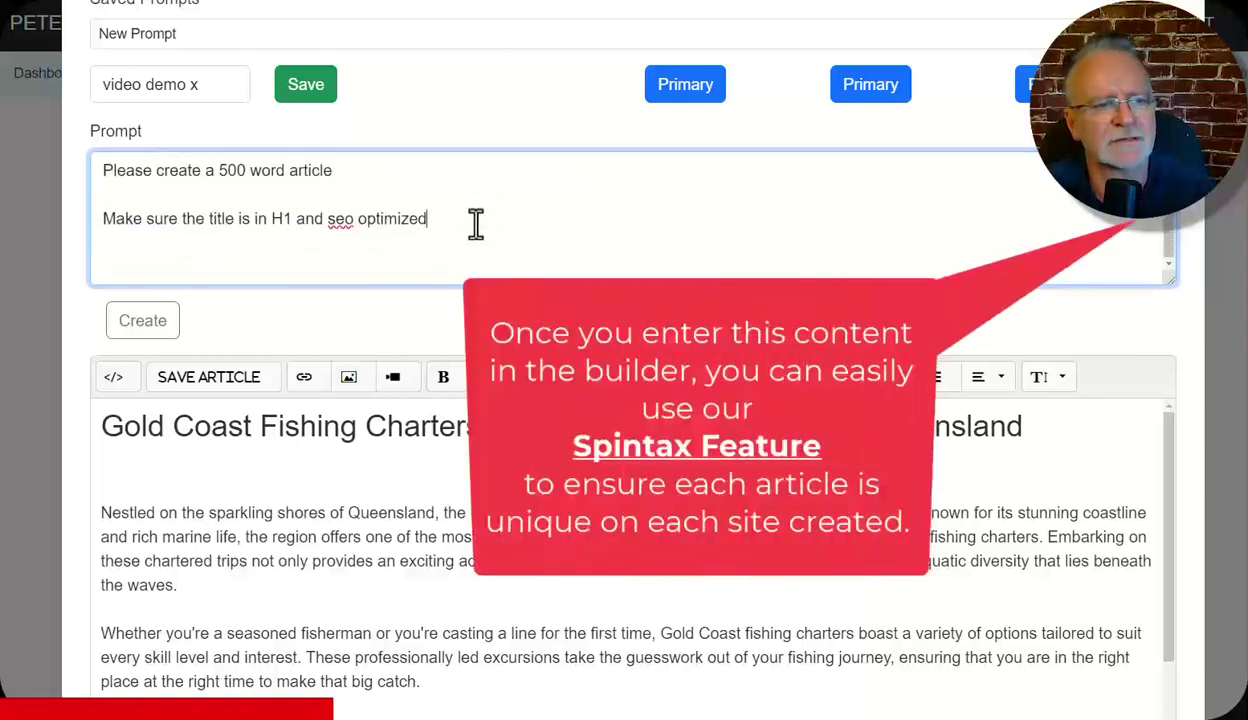
{"action": "key", "text": "Return"}
{"action": "key", "text": "Return"}
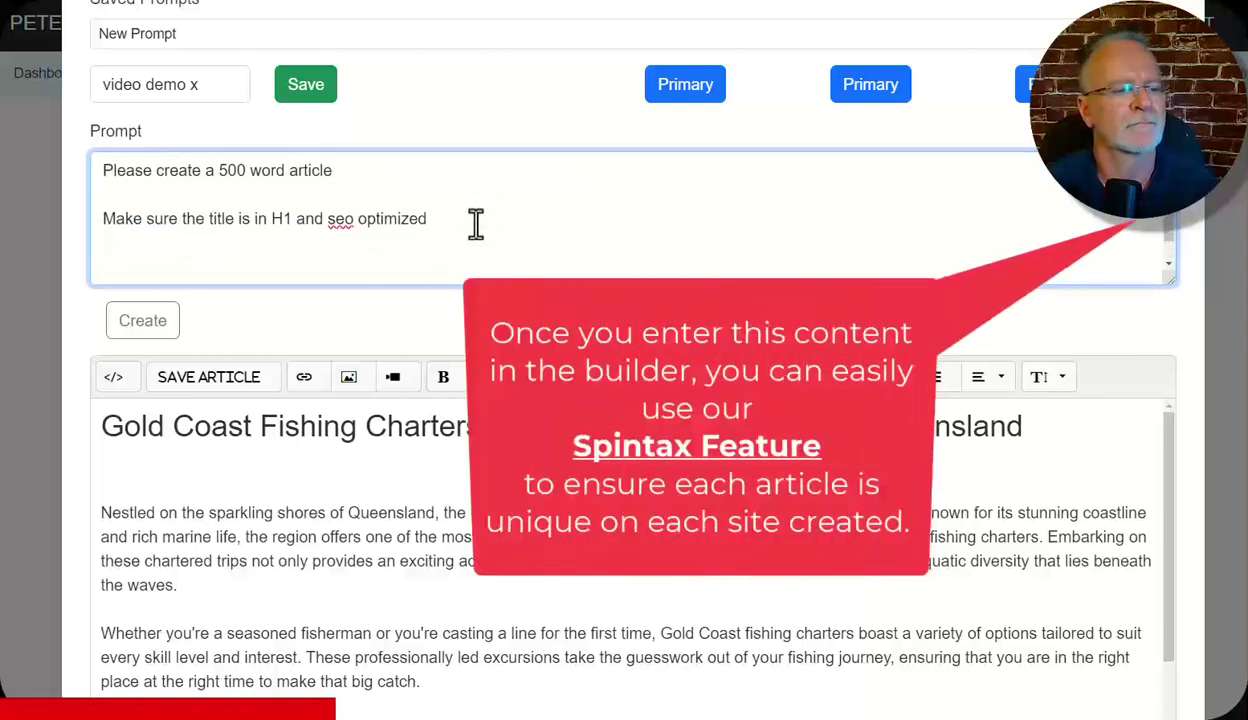
{"action": "type", "text": "Now"}
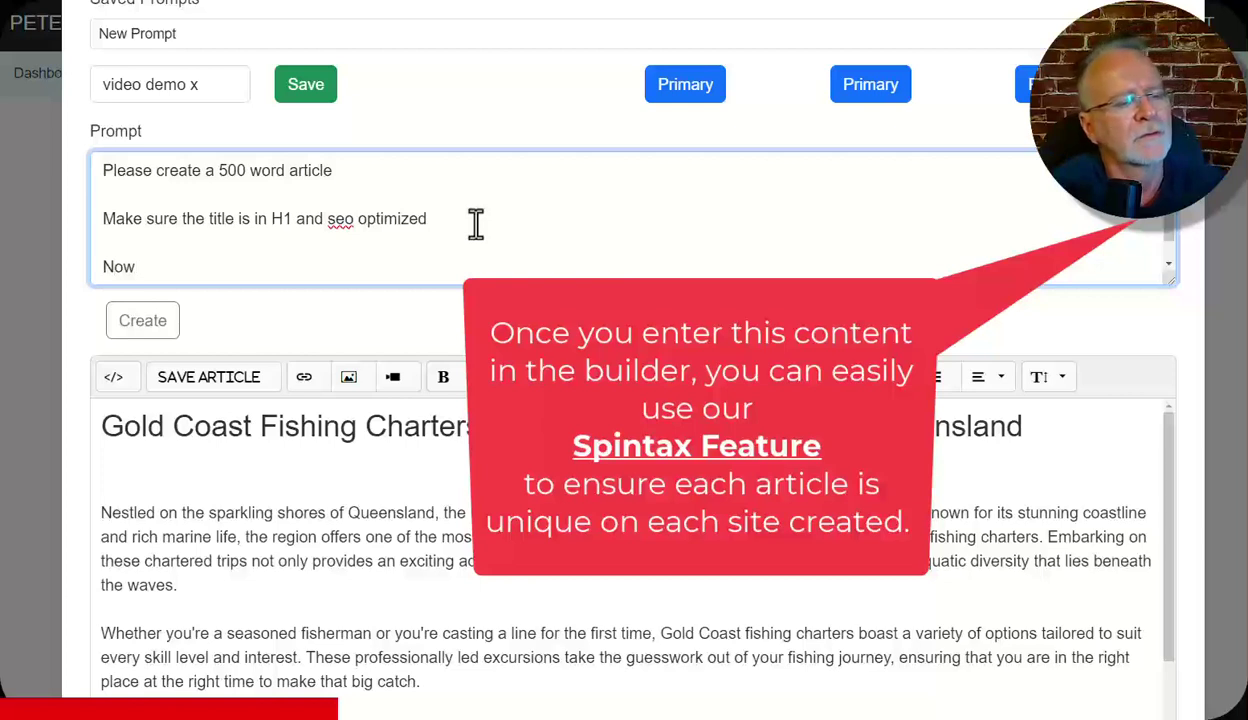
{"action": "type", "text": " find the best related "}
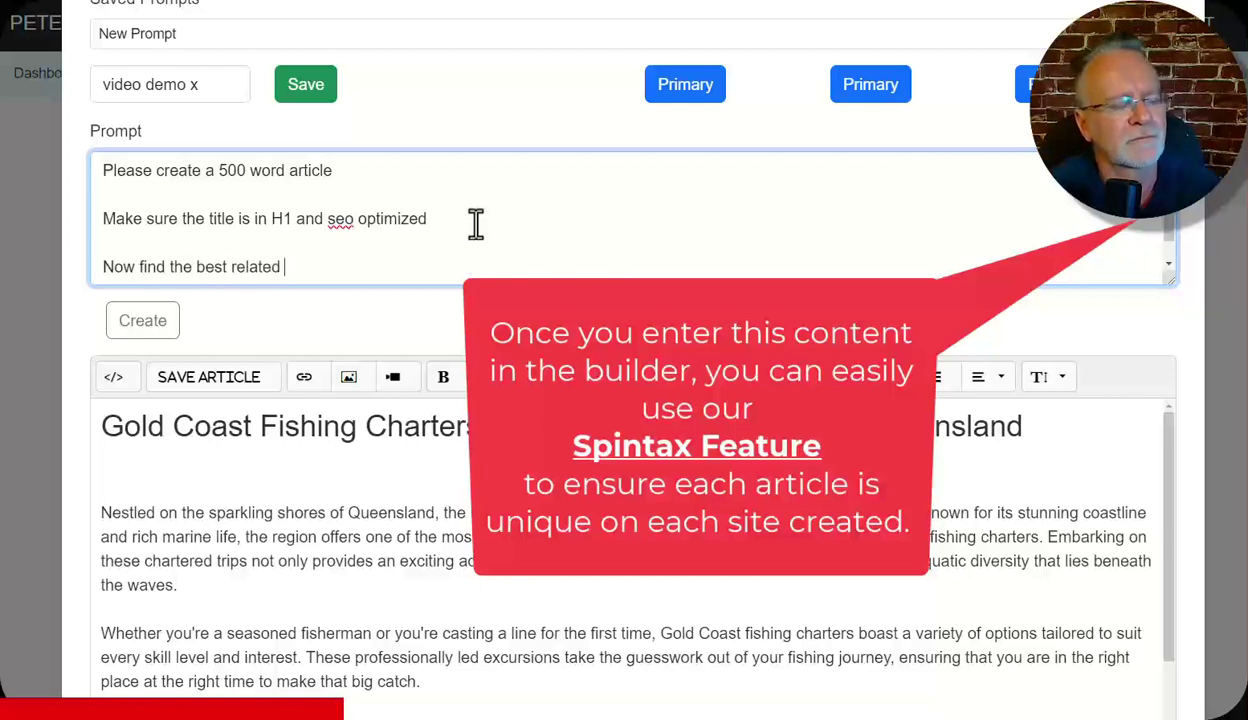
{"action": "type", "text": "Youtb"}
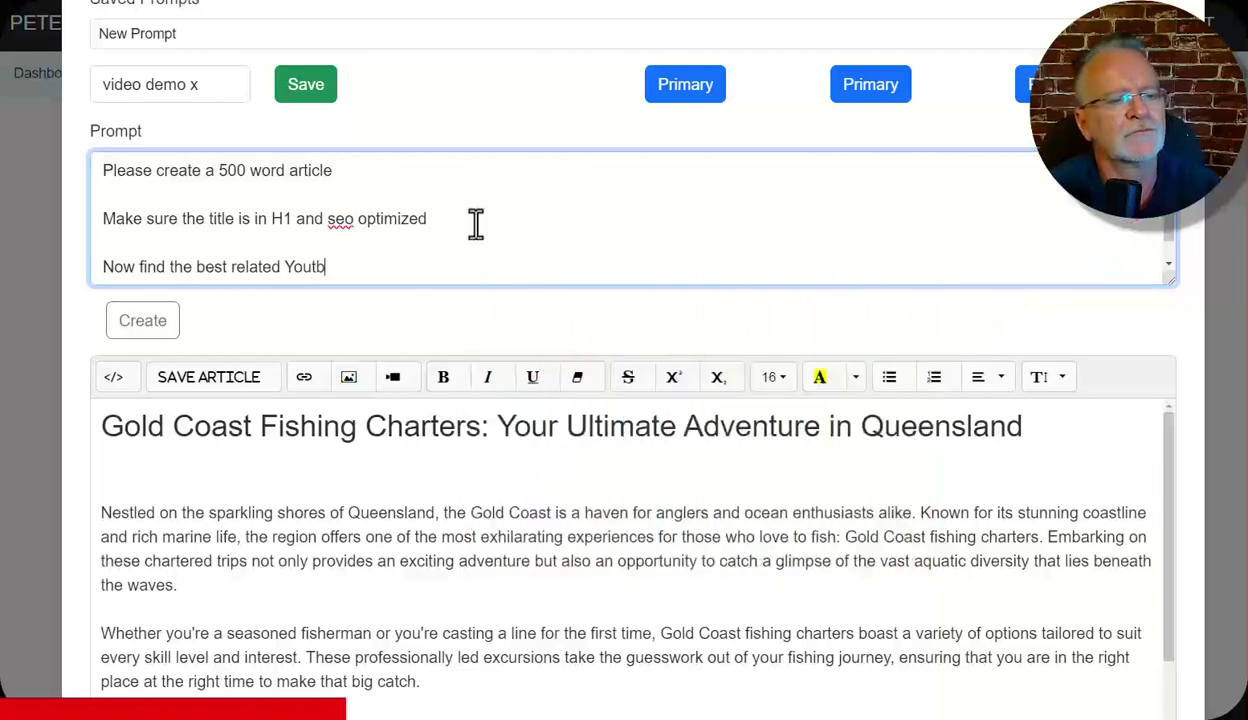
{"action": "type", "text": "uve"}
{"action": "key", "text": "BackSpace"}
{"action": "key", "text": "BackSpace"}
{"action": "key", "text": "BackSpace"}
{"action": "type", "text": "be video and embed this be"}
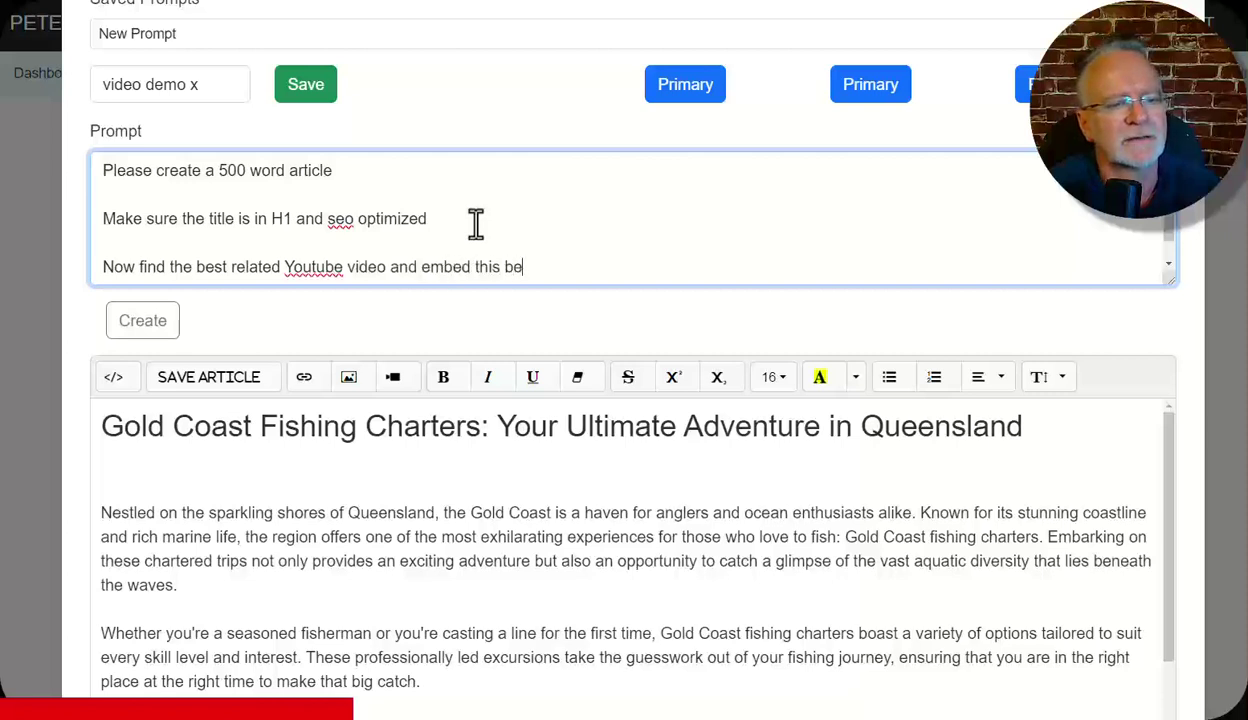
{"action": "type", "text": "tween the title"}
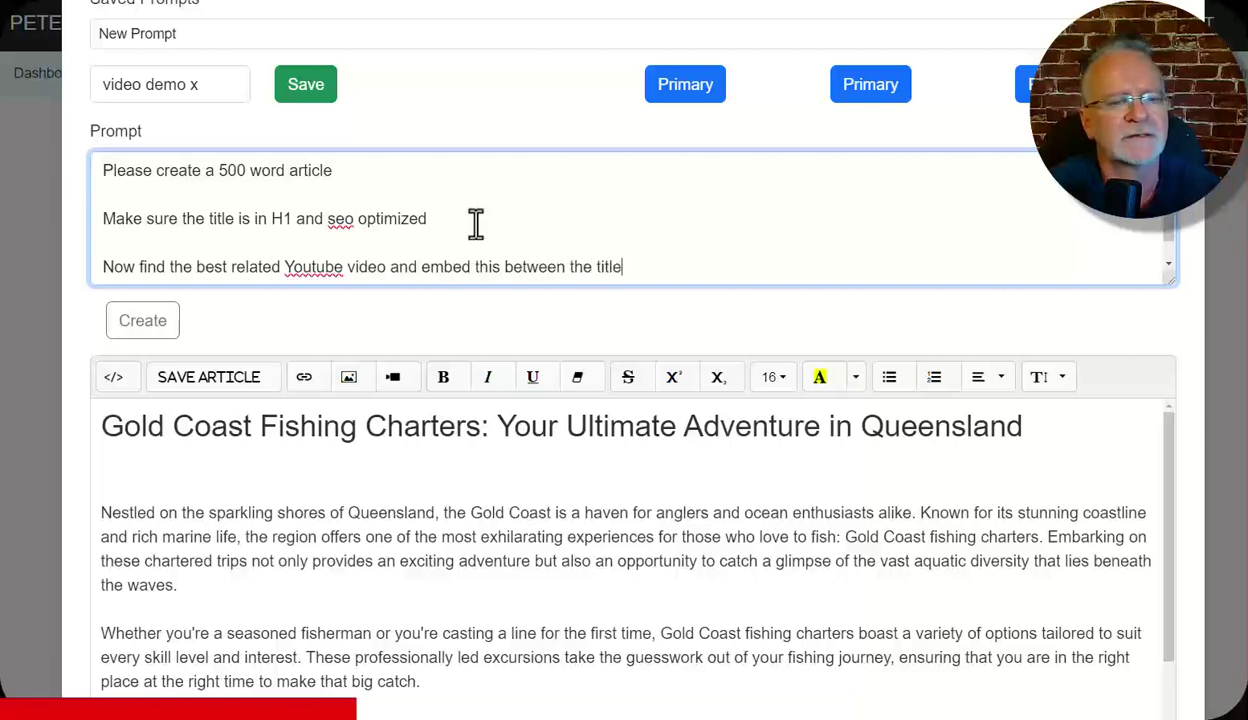
{"action": "type", "text": " and the b"}
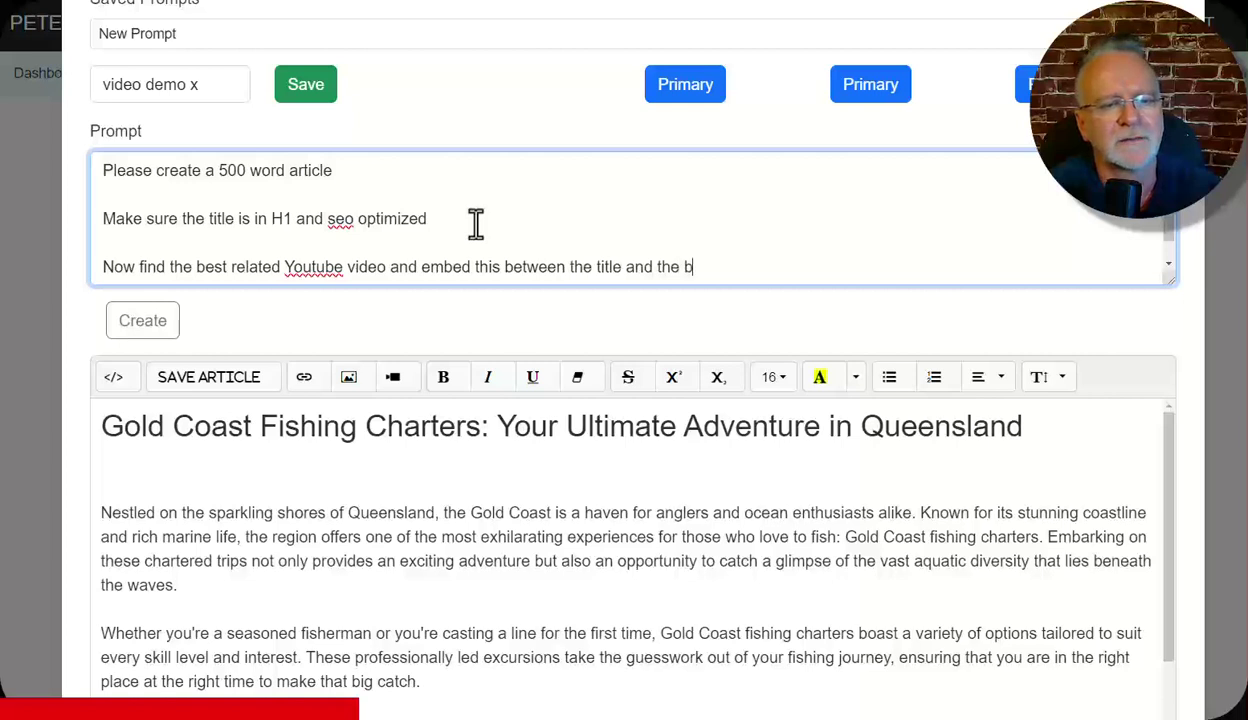
{"action": "type", "text": "ody of the article"}
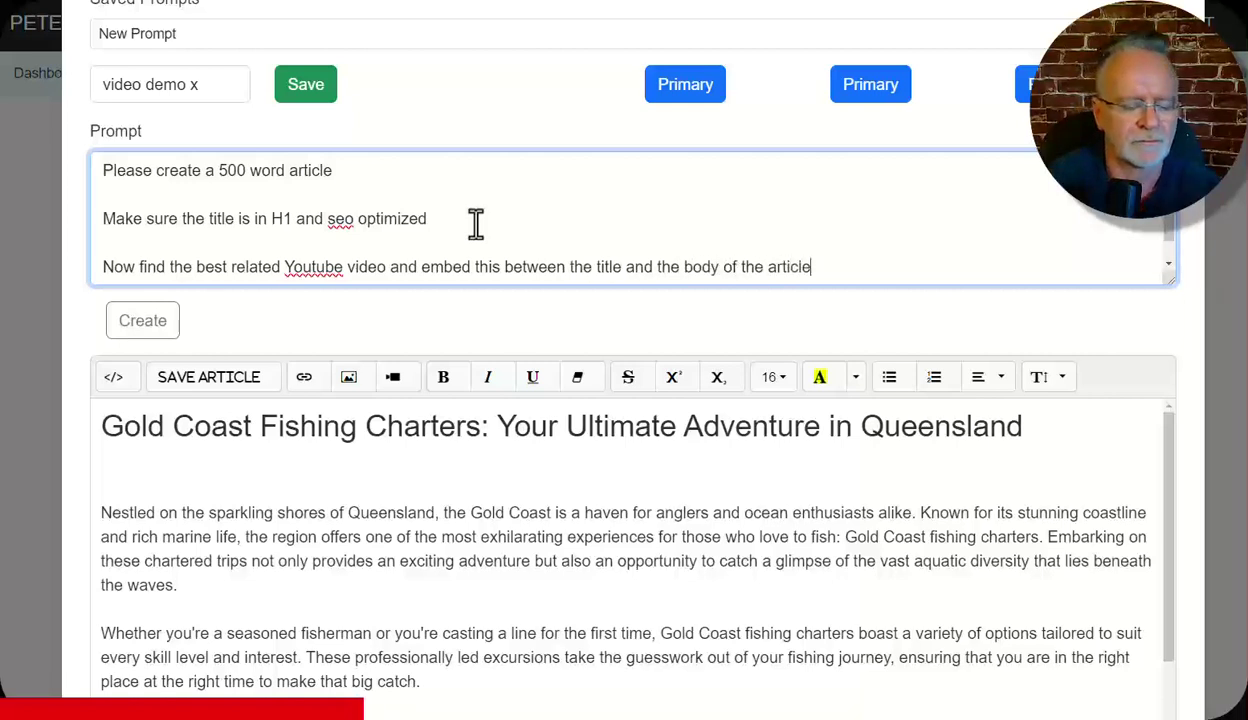
{"action": "key", "text": "Return"}
{"action": "key", "text": "Return"}
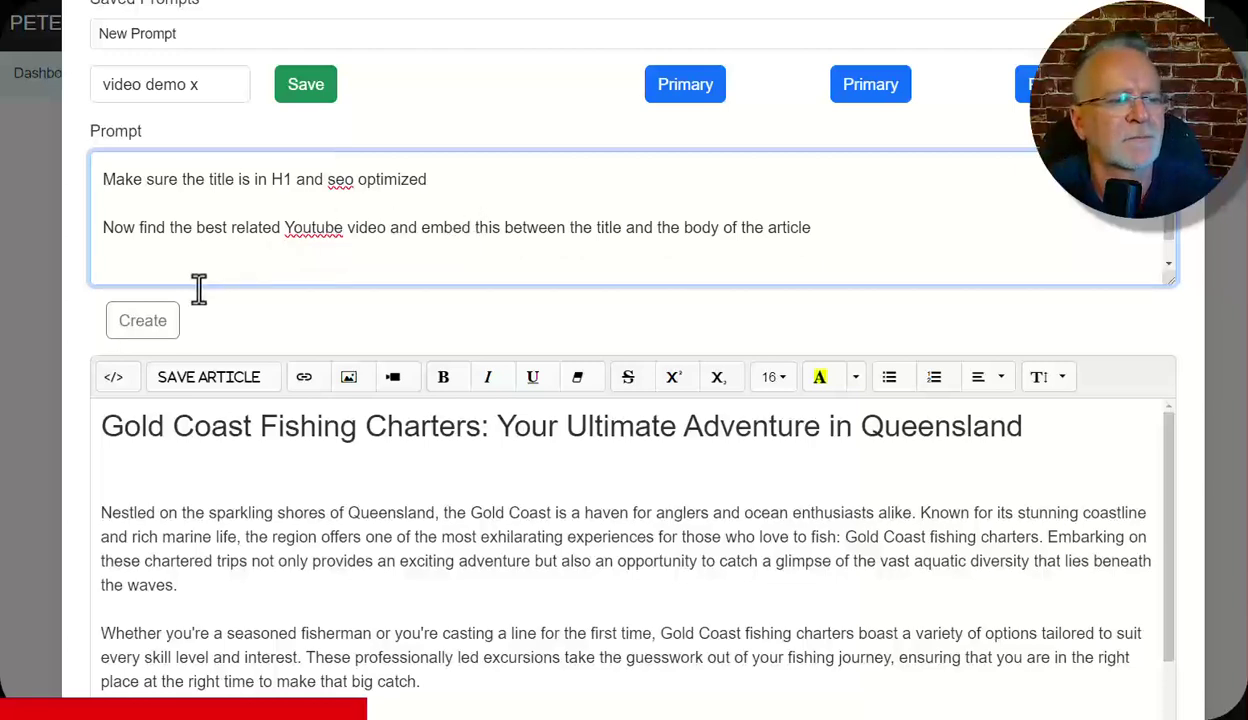
Regenerate the article and scroll to check the embedded YouTube video
{"action": "left_click", "coordinate": [127, 333]}
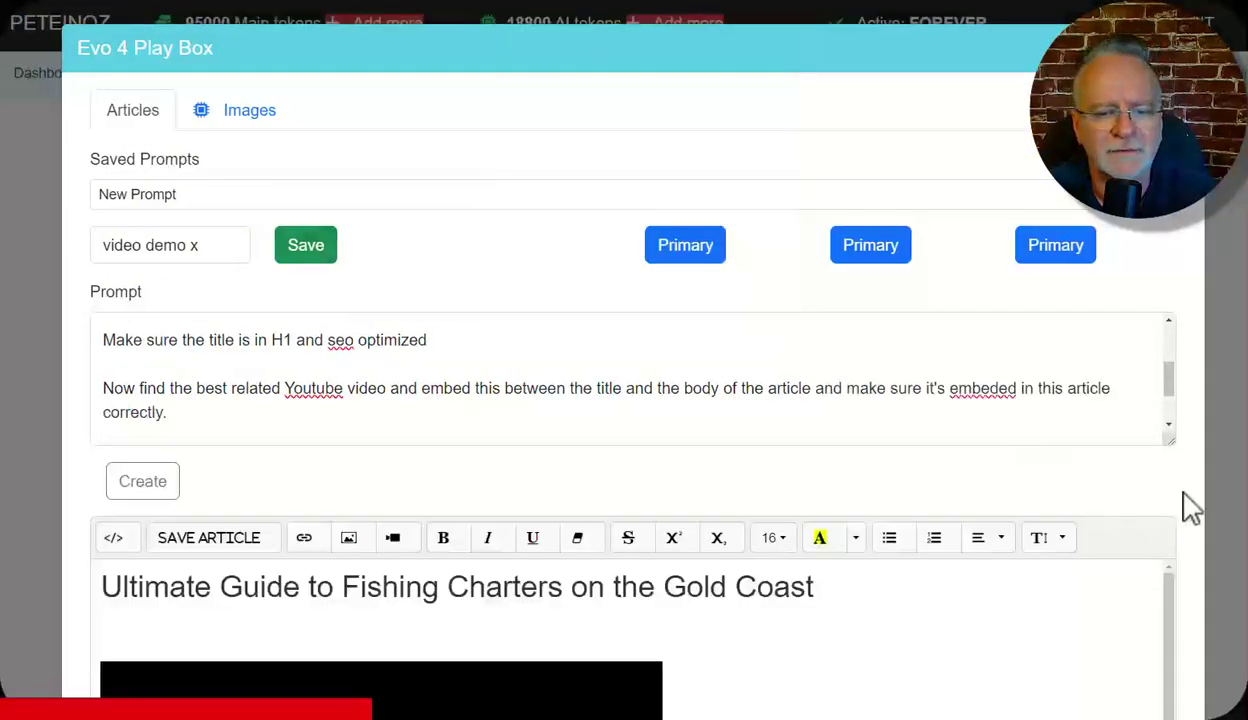
{"action": "scroll", "coordinate": [1192, 504], "scroll_direction": "down", "scroll_amount": 3}
{"action": "scroll", "coordinate": [1192, 508], "scroll_direction": "down", "scroll_amount": 1}
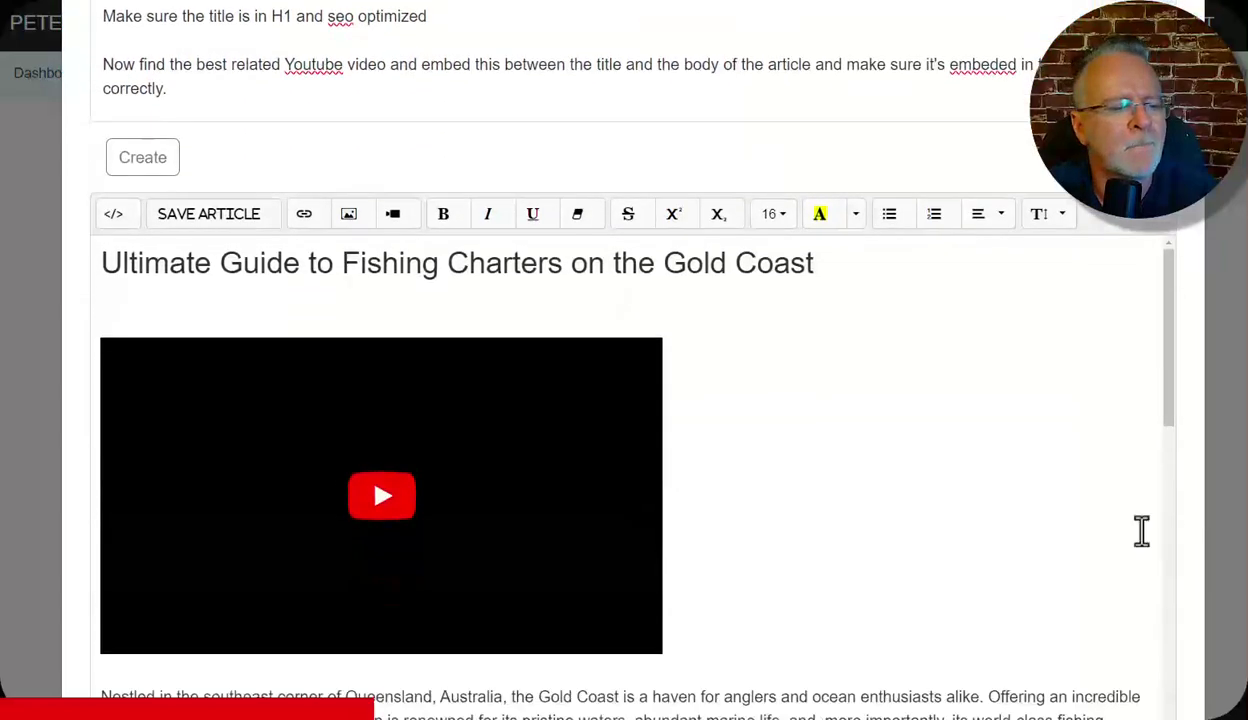
{"action": "scroll", "coordinate": [1036, 511], "scroll_direction": "down", "scroll_amount": 6}
{"action": "scroll", "coordinate": [1040, 511], "scroll_direction": "up", "scroll_amount": 7}
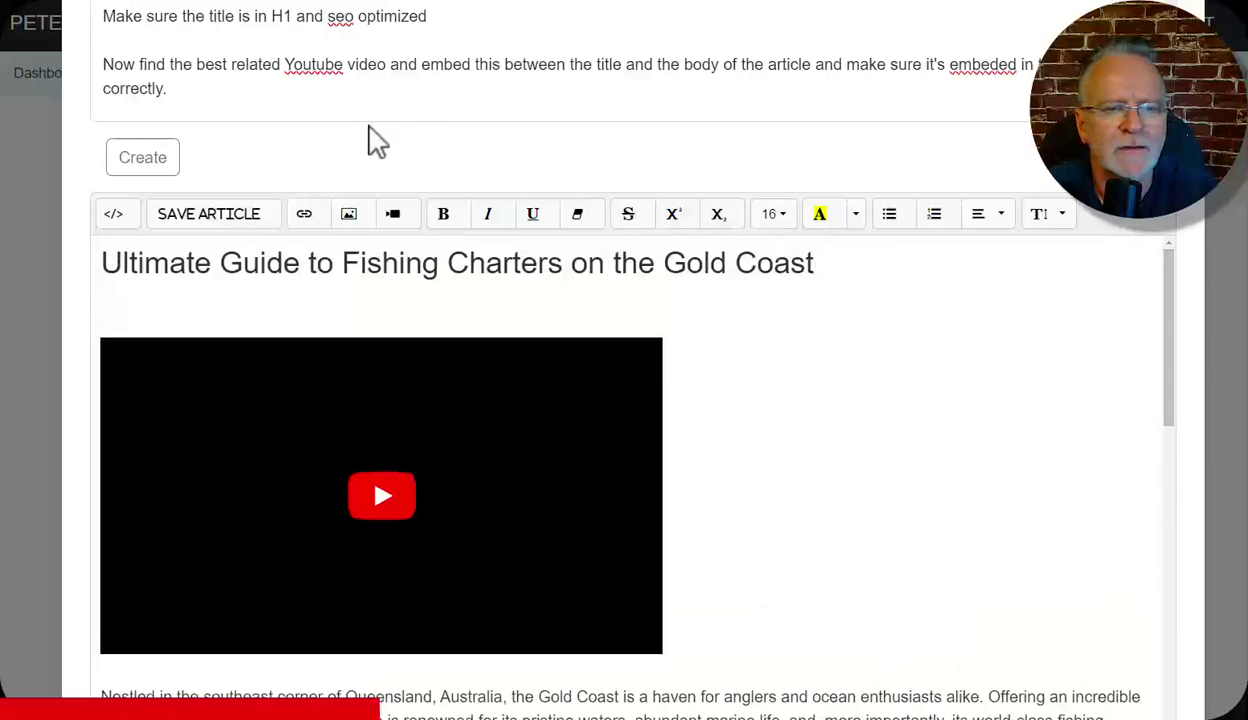
Add a prompt line: 'Find a related authority website based on this niche and place it within the article content.'
{"action": "left_click", "coordinate": [243, 96]}
{"action": "key", "text": "Return"}
{"action": "key", "text": "Return"}
{"action": "type", "text": "Fi"}
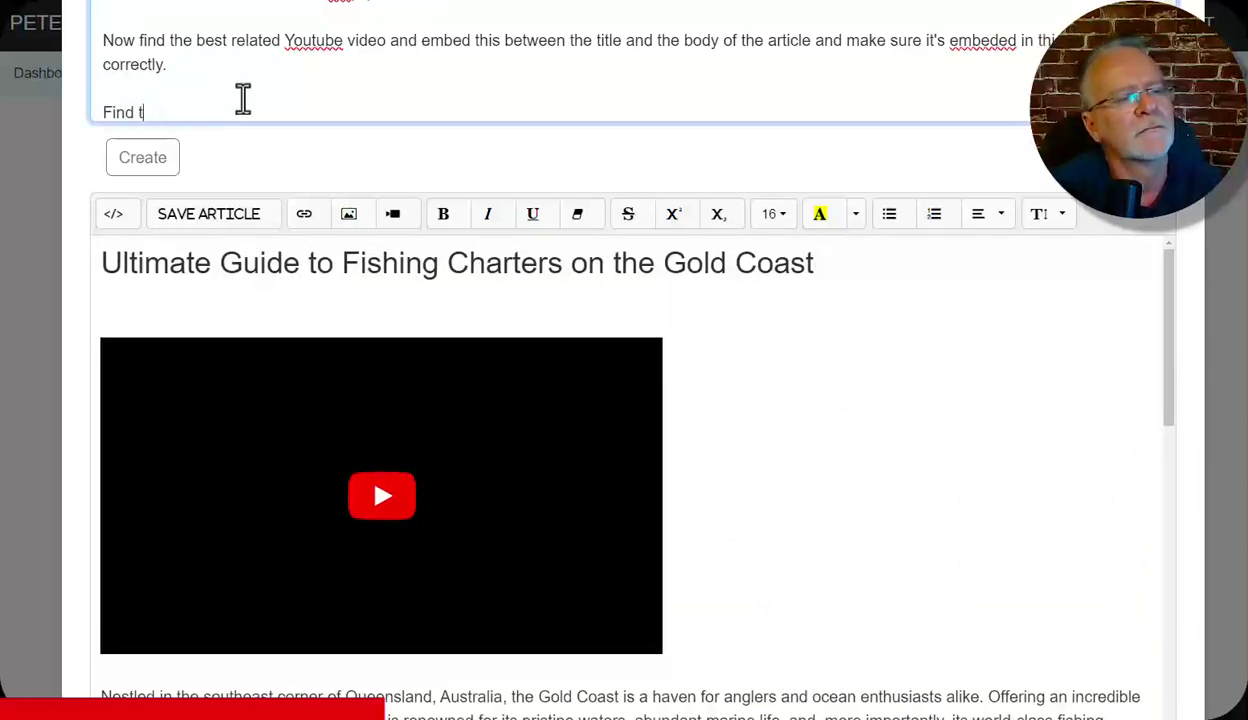
{"action": "type", "text": "nd a related auth"}
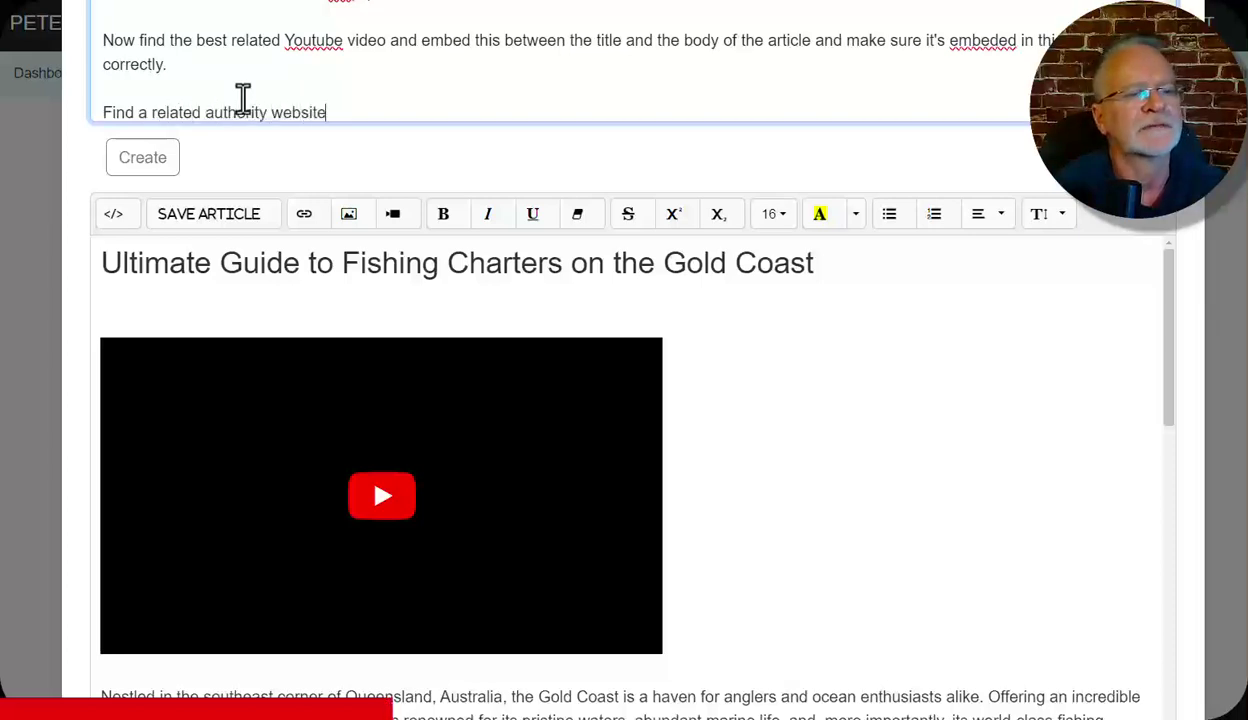
{"action": "type", "text": "ority website b"}
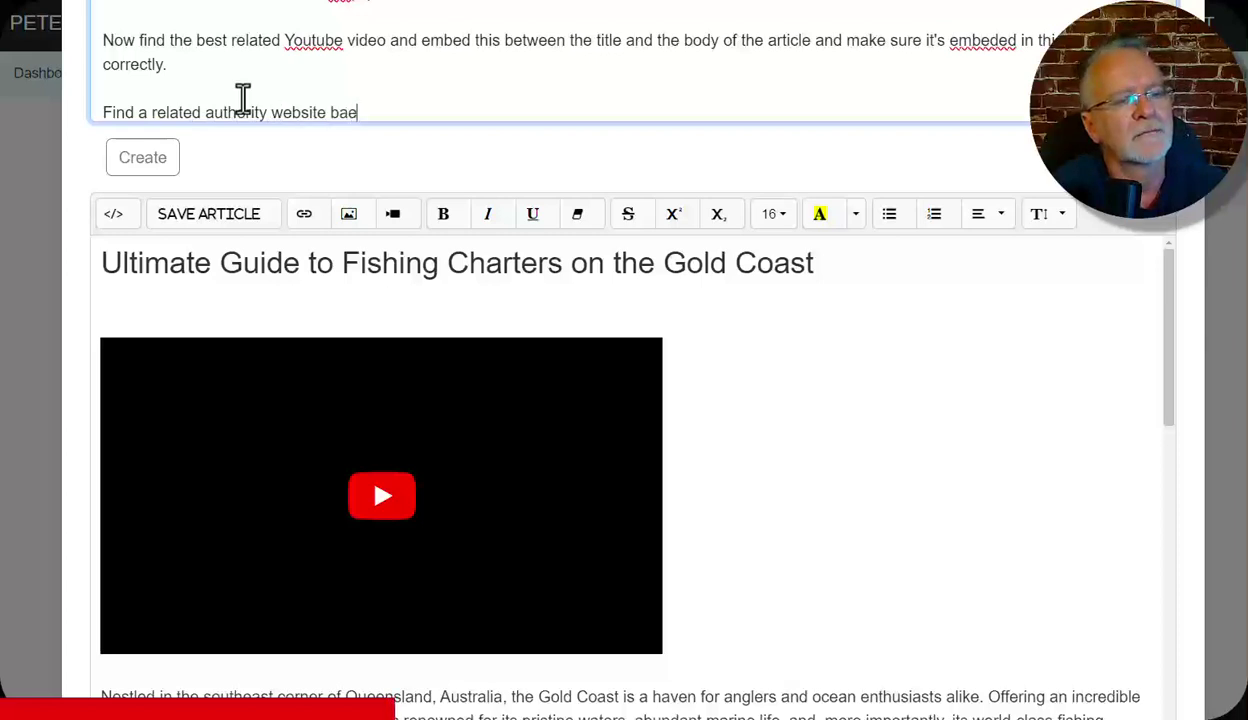
{"action": "type", "text": "ased on this niche and place it within the"}
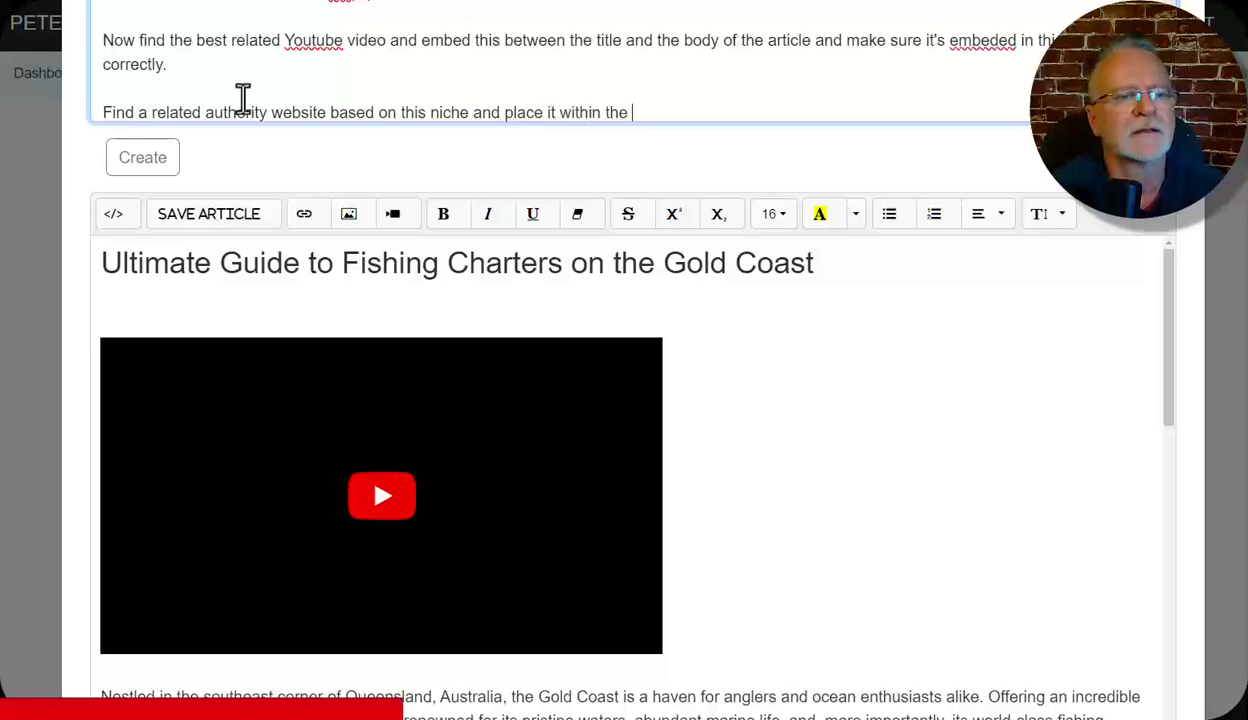
{"action": "type", "text": " aritlc"}
{"action": "key", "text": "BackSpace"}
{"action": "key", "text": "BackSpace"}
{"action": "key", "text": "BackSpace"}
{"action": "key", "text": "BackSpace"}
{"action": "type", "text": "ticle content ."}
{"action": "key", "text": "Return"}
{"action": "key", "text": "Return"}
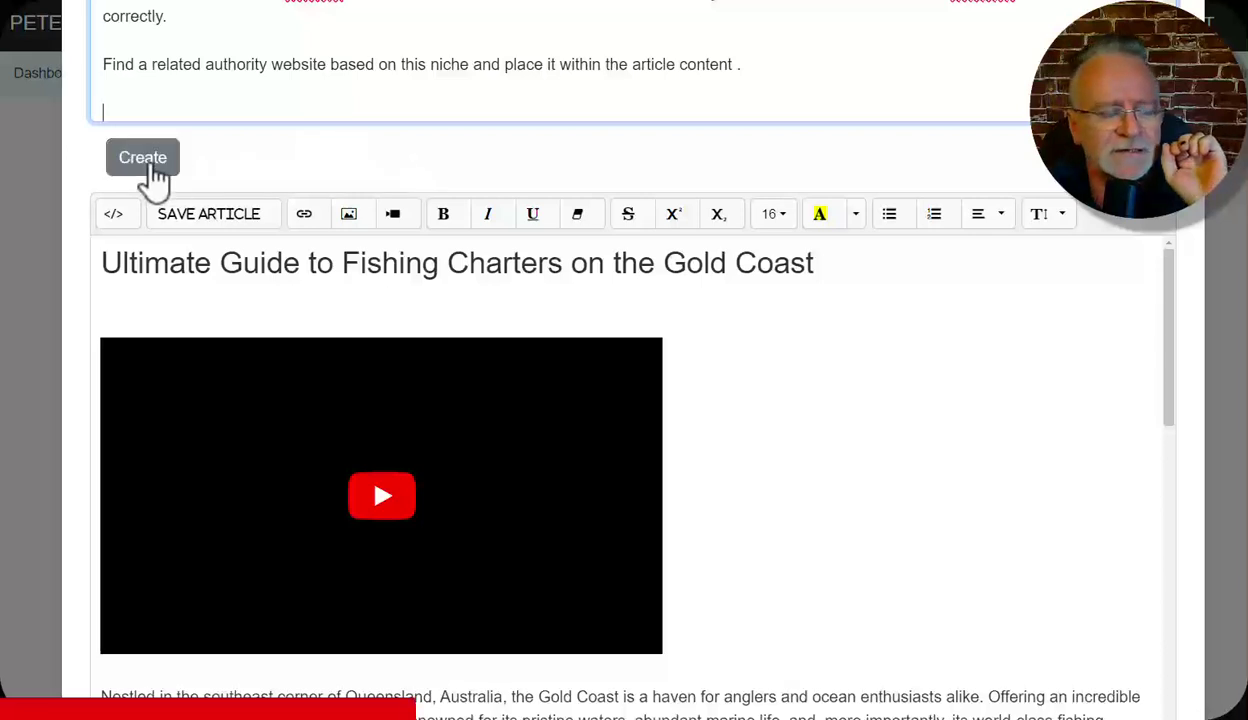
Extend the authority-site line so the link is hyperlinked with an 'SEO related keyword phrase'
{"action": "left_click", "coordinate": [150, 165]}
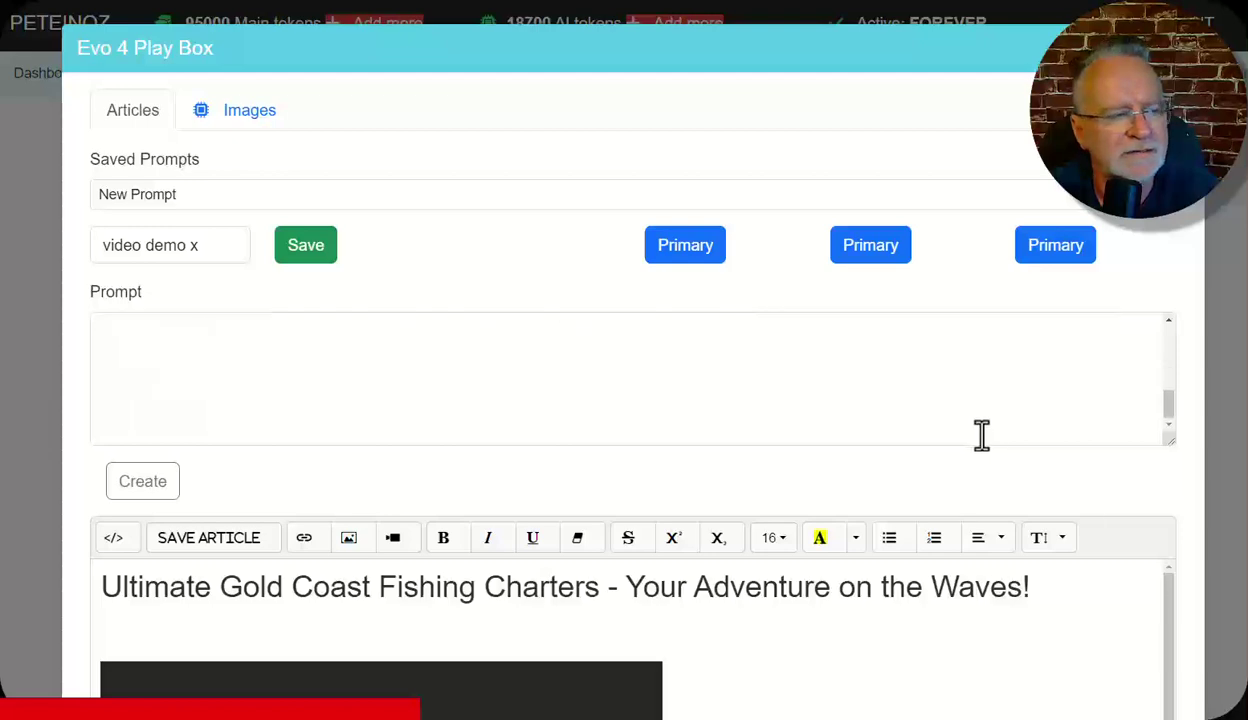
{"action": "scroll", "coordinate": [1173, 511], "scroll_direction": "down", "scroll_amount": 2}
{"action": "scroll", "coordinate": [1205, 515], "scroll_direction": "down", "scroll_amount": 2}
{"action": "scroll", "coordinate": [668, 412], "scroll_direction": "up", "scroll_amount": 4}
{"action": "scroll", "coordinate": [668, 412], "scroll_direction": "down", "scroll_amount": 1}
{"action": "scroll", "coordinate": [668, 412], "scroll_direction": "down", "scroll_amount": 2}
{"action": "scroll", "coordinate": [769, 369], "scroll_direction": "up", "scroll_amount": 1}
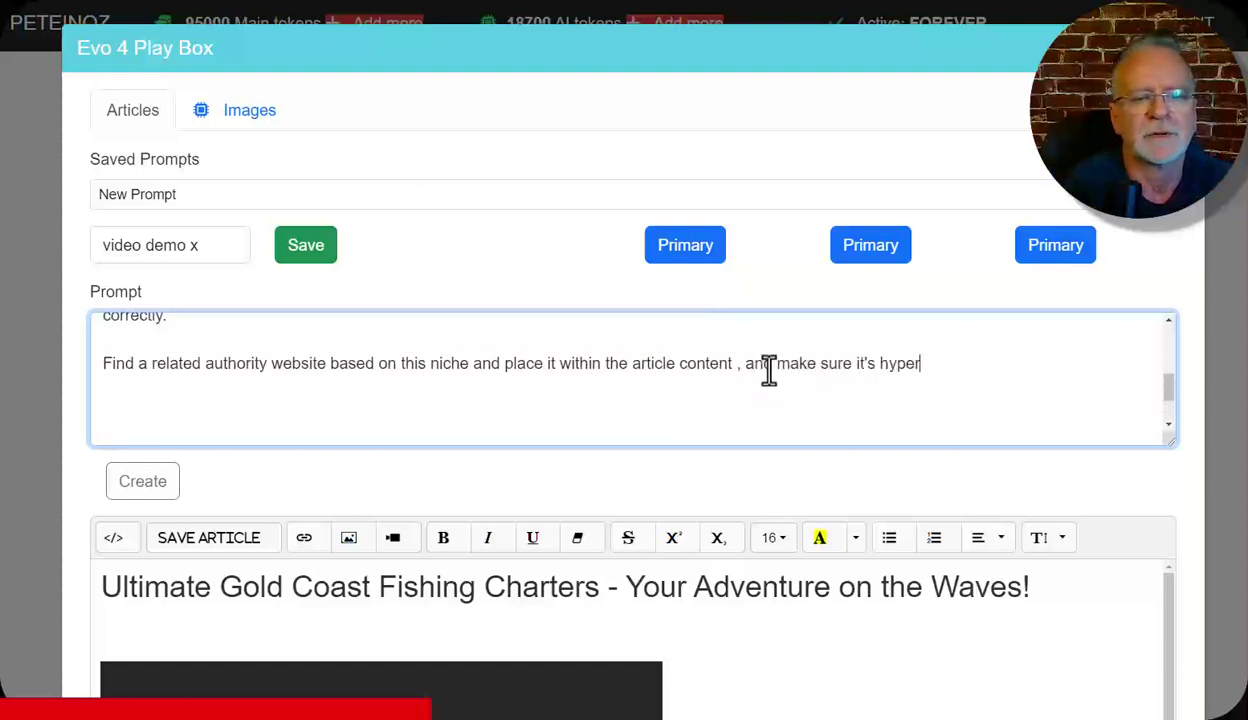
{"action": "type", "text": "nked using an SEO related k"}
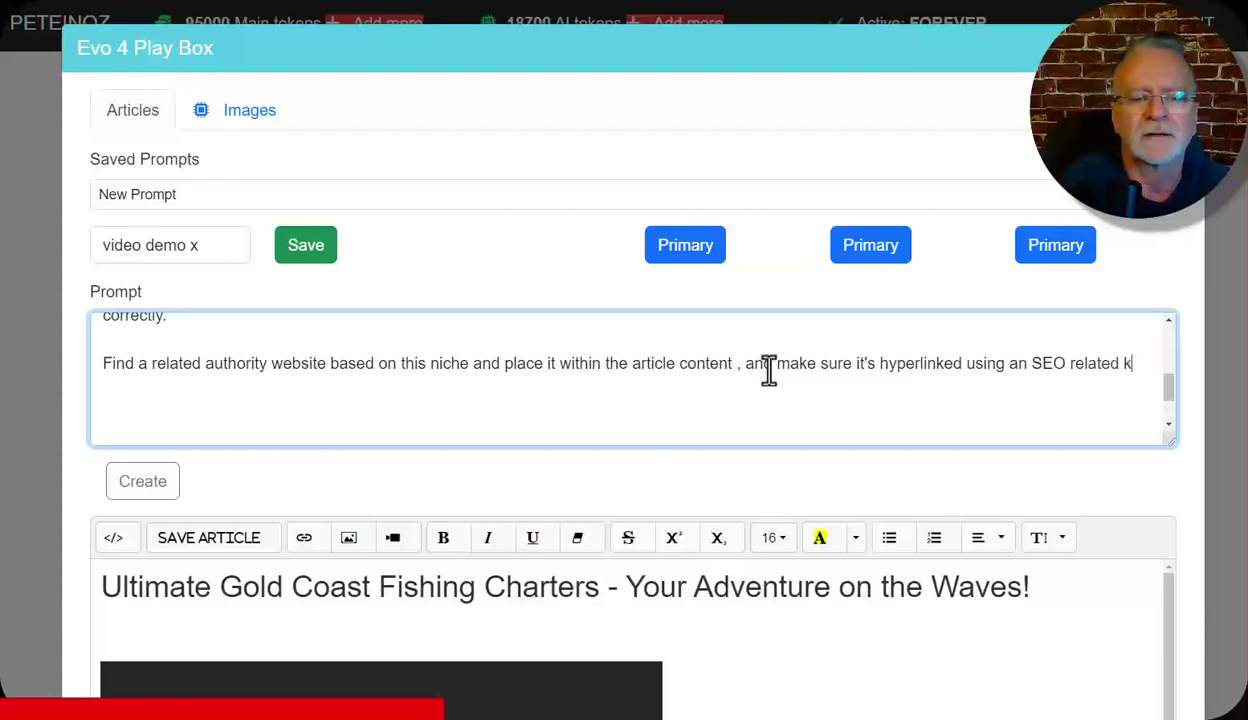
{"action": "type", "text": "yword phrase"}
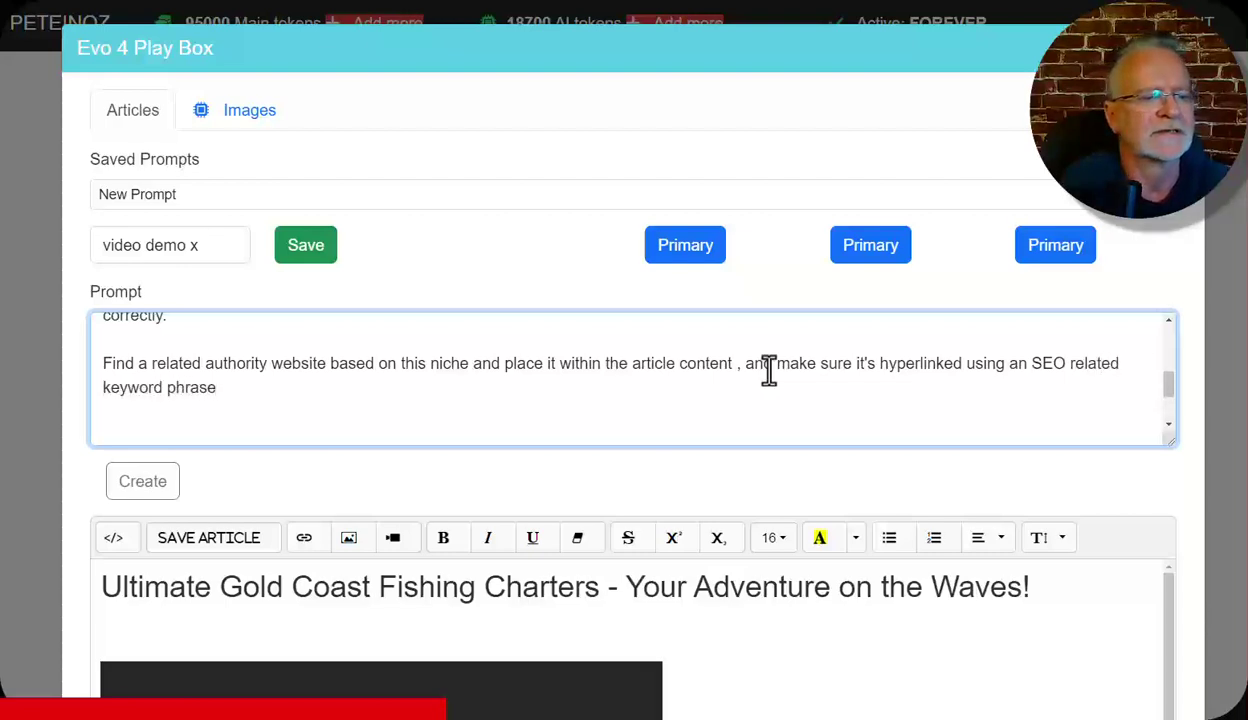
Generate a new article and toggle between its raw HTML and formatted views
{"action": "left_click", "coordinate": [145, 484]}
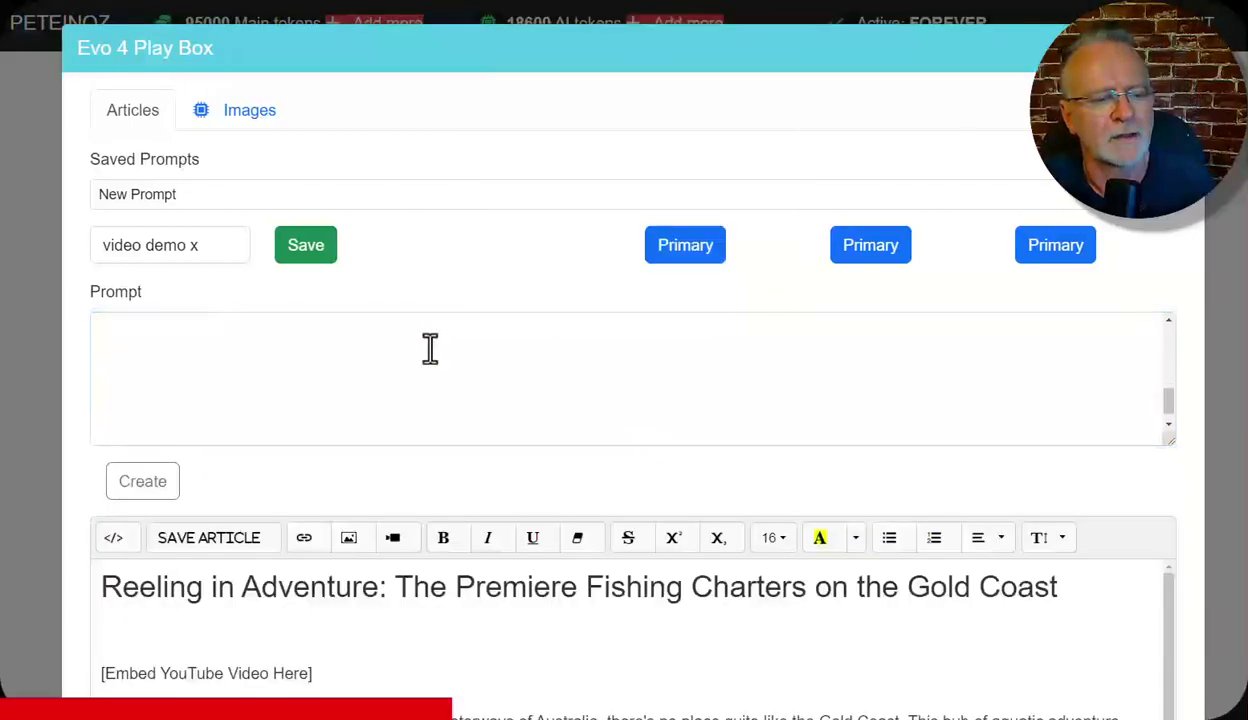
{"action": "scroll", "coordinate": [420, 655], "scroll_direction": "down", "scroll_amount": 1}
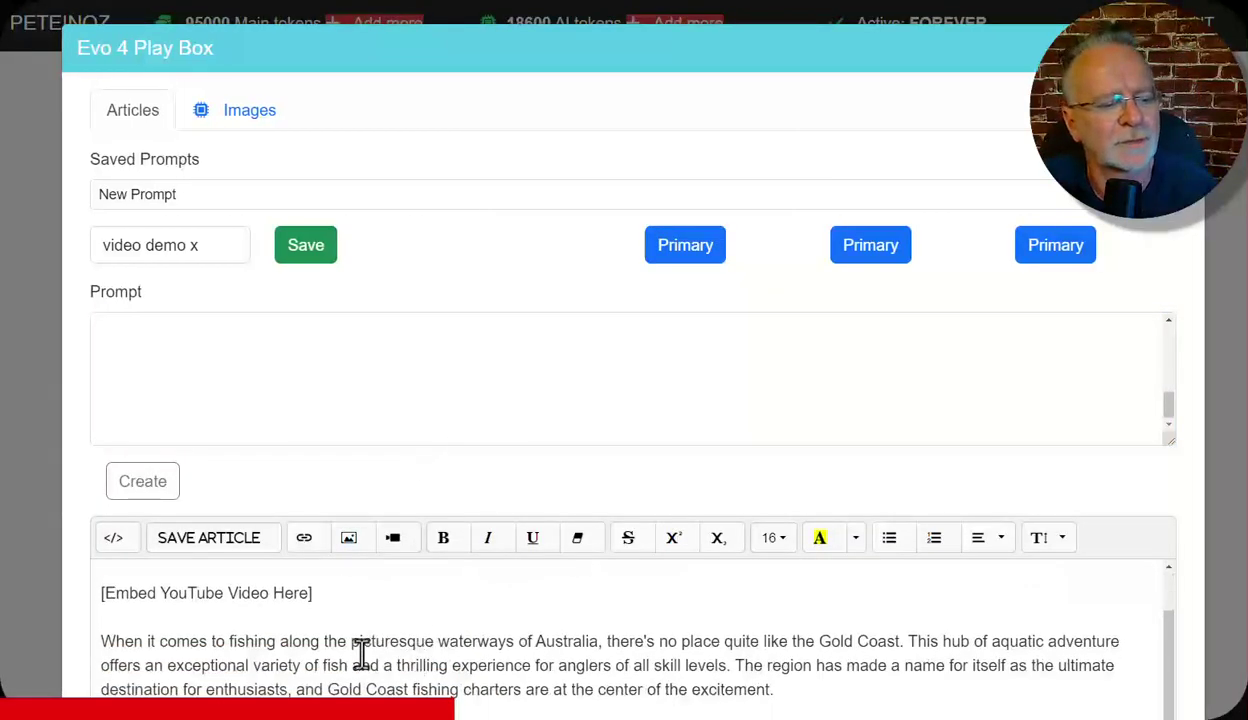
{"action": "left_click", "coordinate": [113, 540]}
{"action": "scroll", "coordinate": [318, 500], "scroll_direction": "up", "scroll_amount": 5}
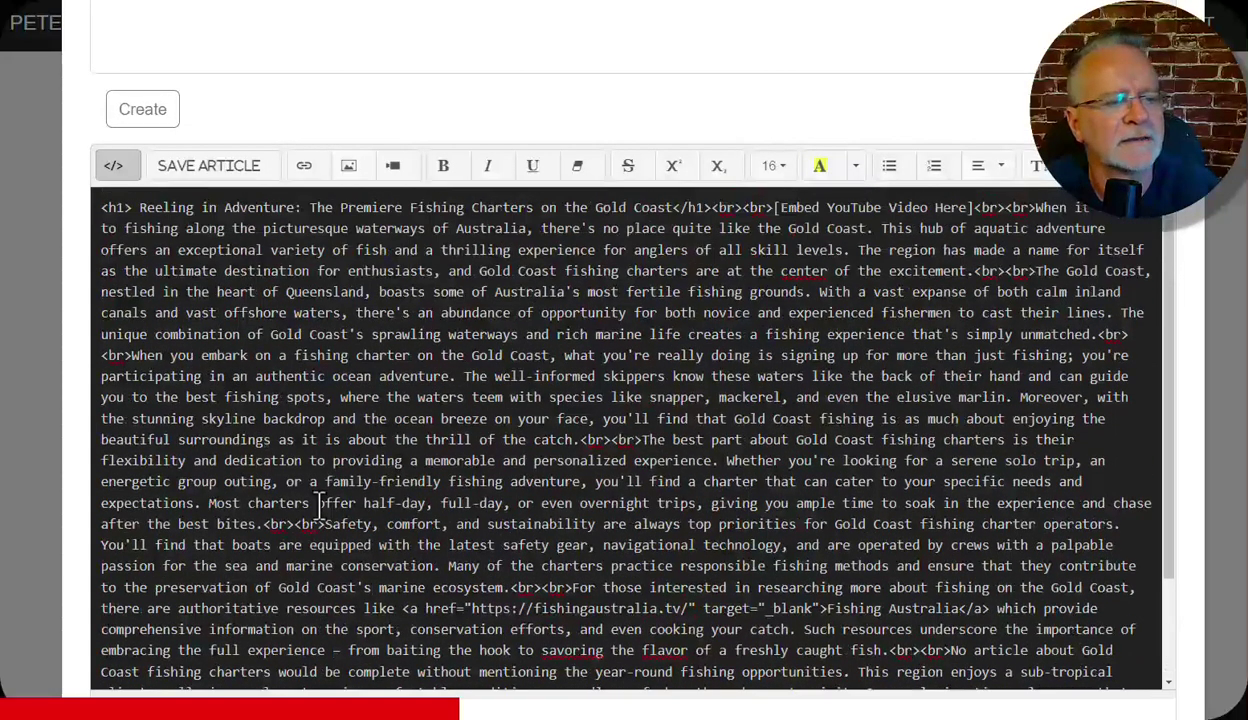
{"action": "left_click", "coordinate": [118, 170]}
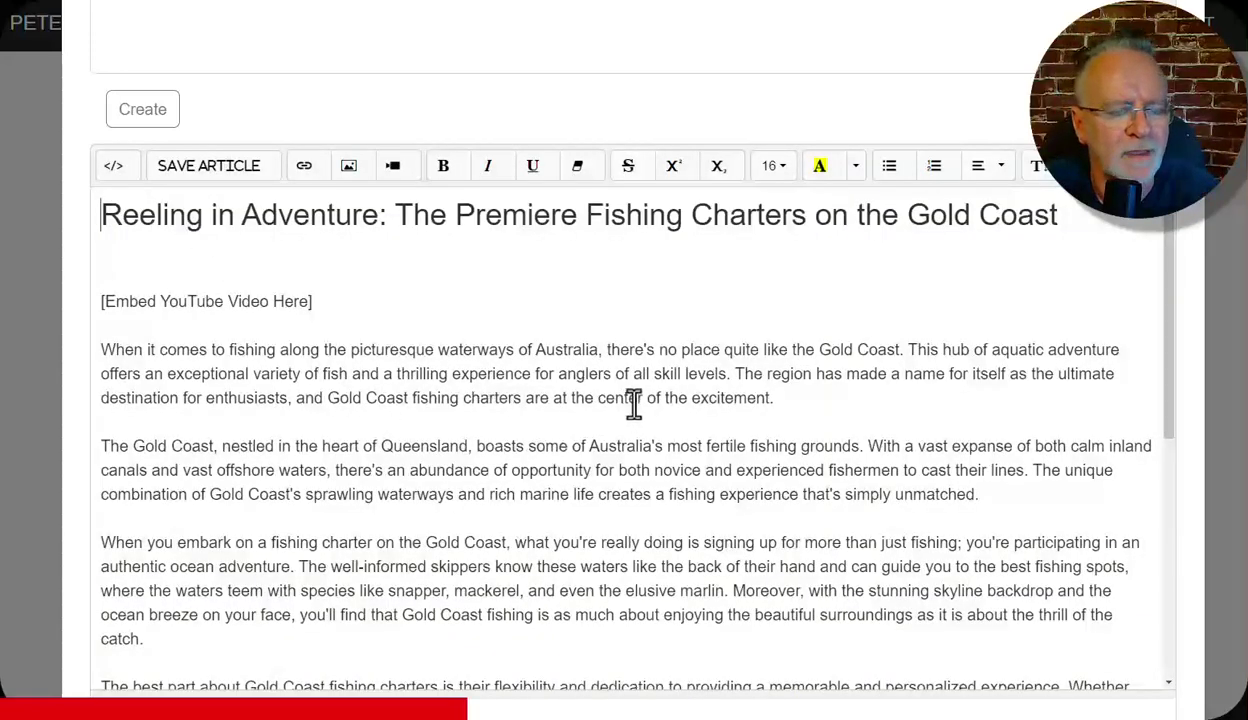
Verify the Fishing Australia link in the article points to fishingaustralia.tv
{"action": "scroll", "coordinate": [634, 404], "scroll_direction": "down", "scroll_amount": 5}
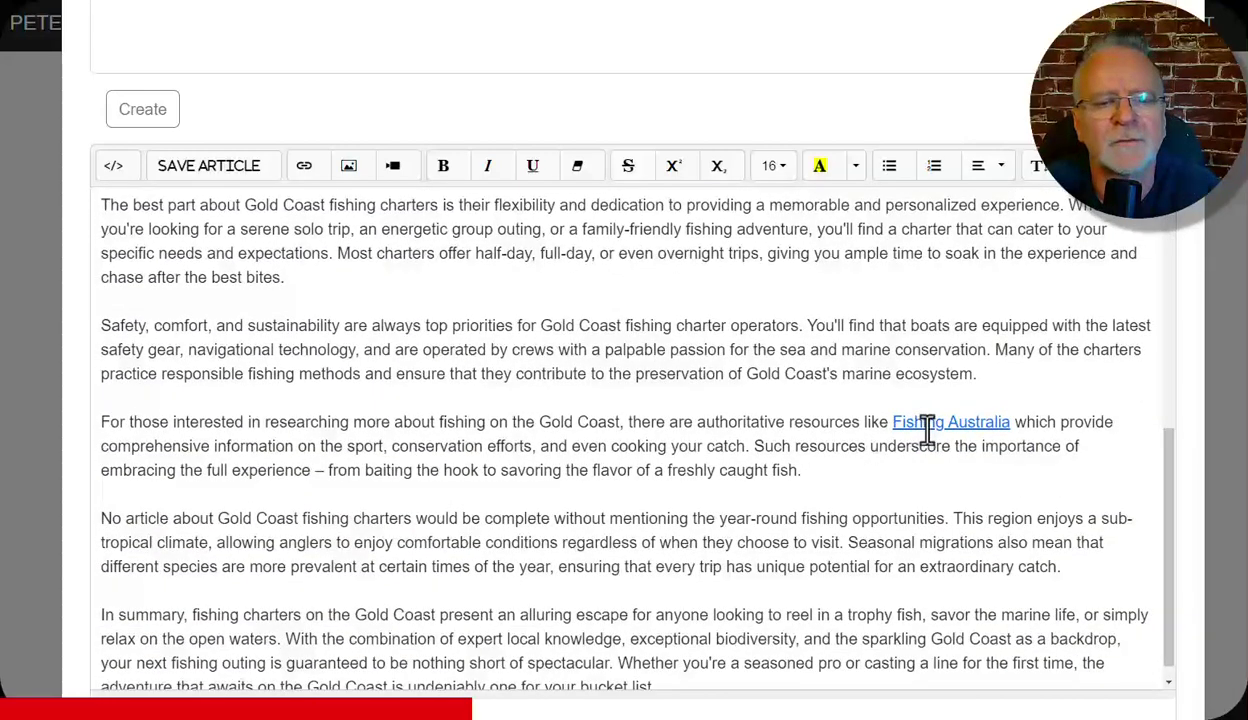
{"action": "left_click", "coordinate": [928, 430]}
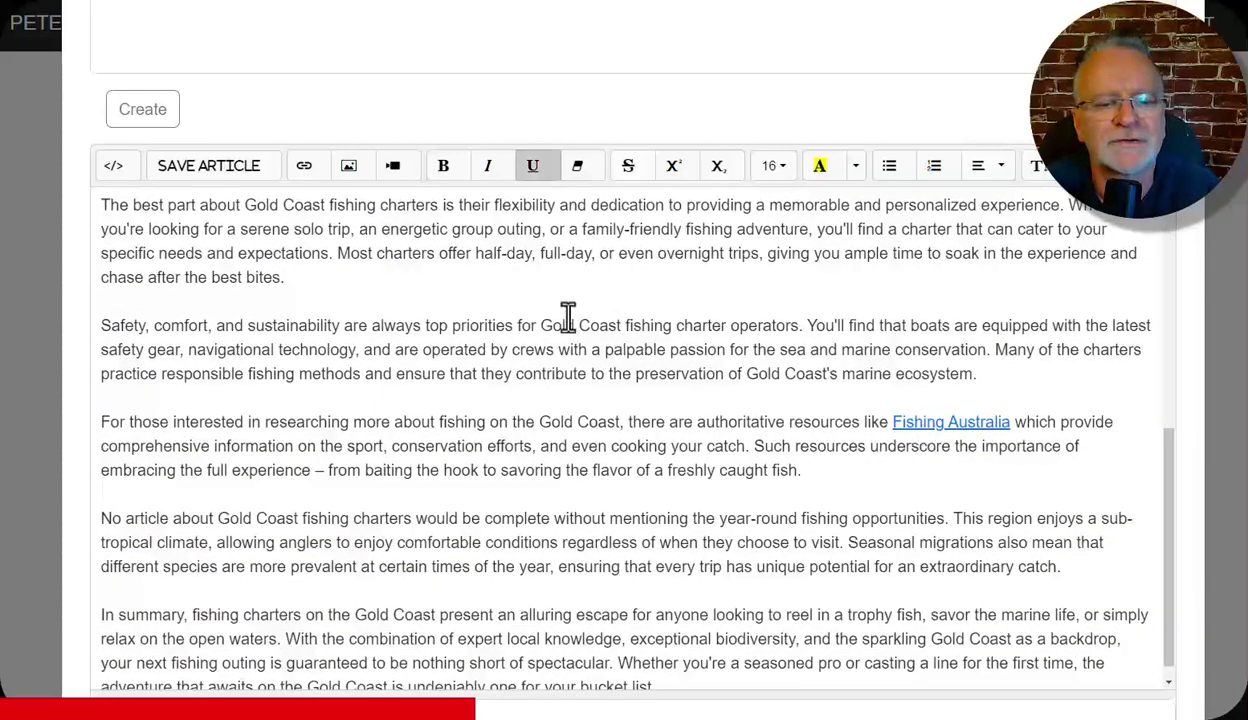
{"action": "left_click", "coordinate": [306, 167]}
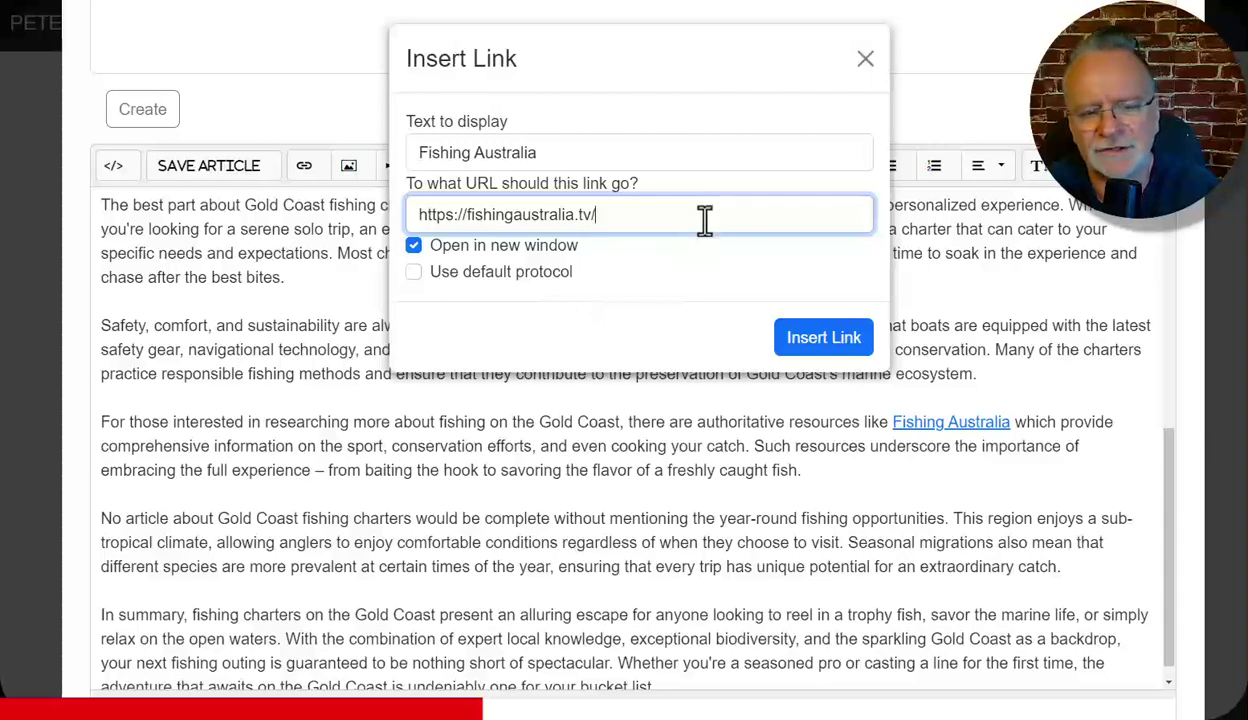
{"action": "left_click", "coordinate": [862, 62]}
{"action": "scroll", "coordinate": [646, 404], "scroll_direction": "up", "scroll_amount": 10}
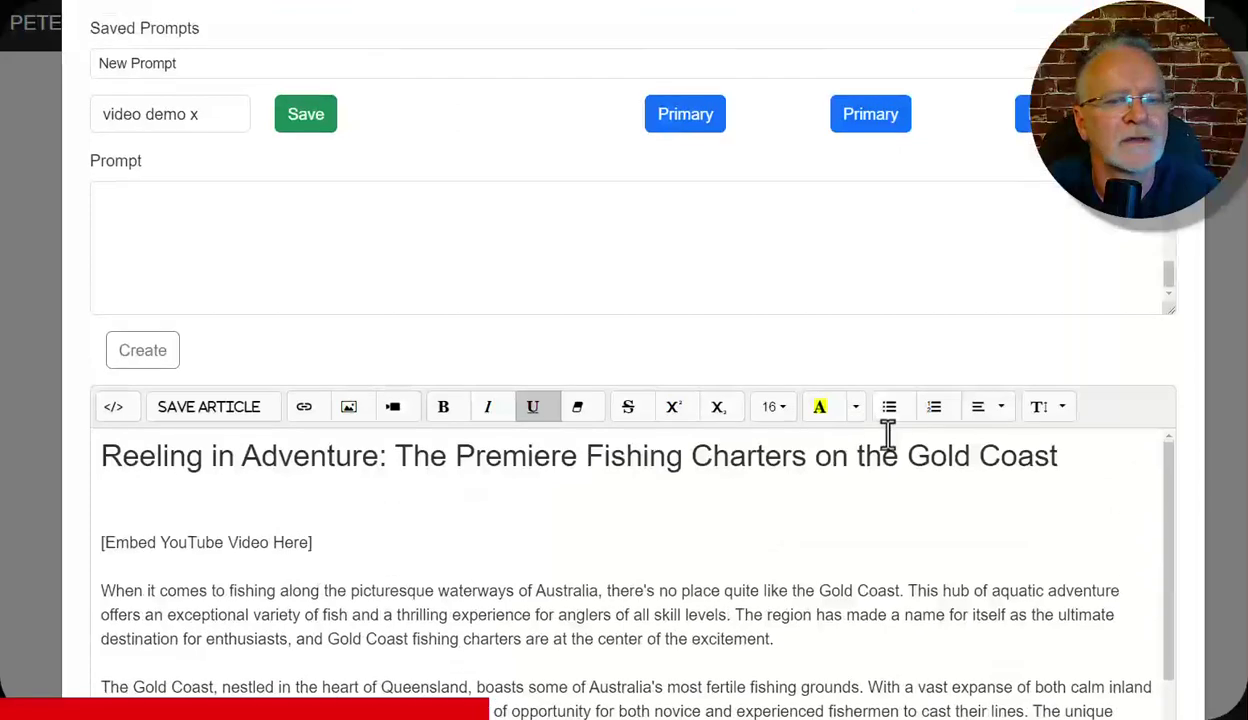
Paste the saved article prompt and change its word count from 500 to 2000
{"action": "left_click", "coordinate": [527, 270]}
{"action": "type", "text": "Find a related authority website based on this niche and place it within the article content , and make sure it's hyperlinked using an SEO related keyword phrase"}
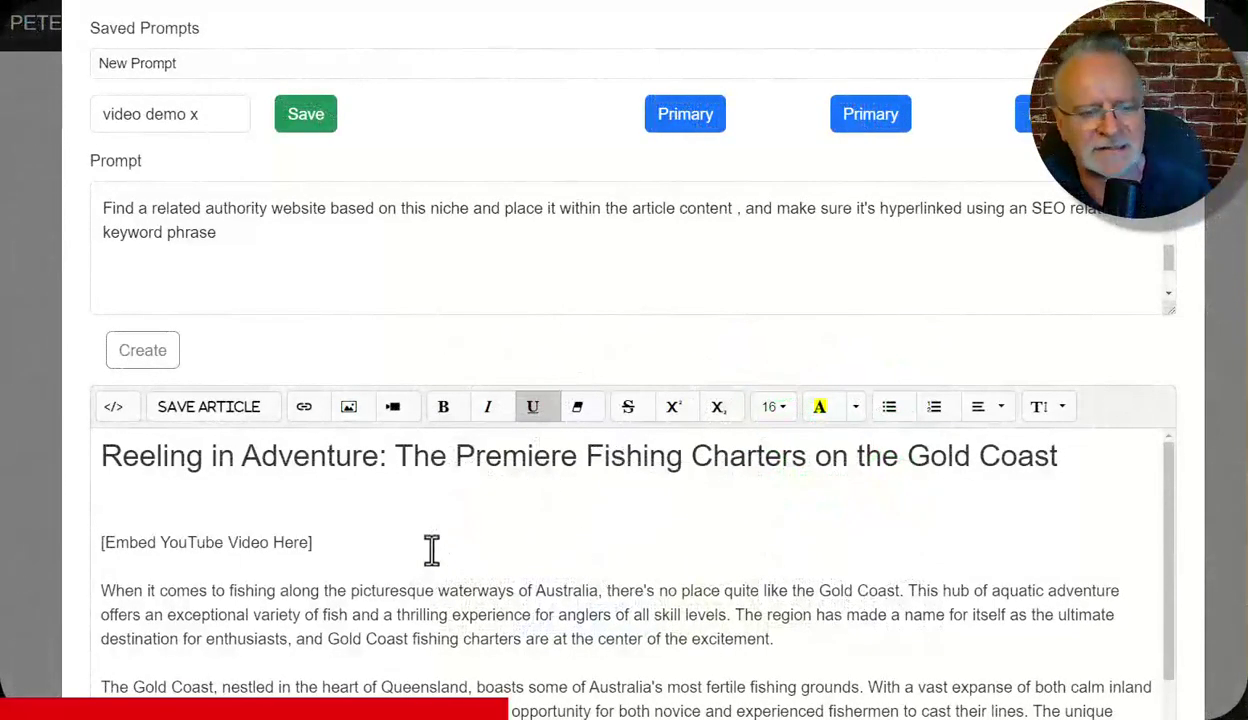
{"action": "scroll", "coordinate": [431, 549], "scroll_direction": "up", "scroll_amount": 2}
{"action": "scroll", "coordinate": [370, 429], "scroll_direction": "up", "scroll_amount": 3}
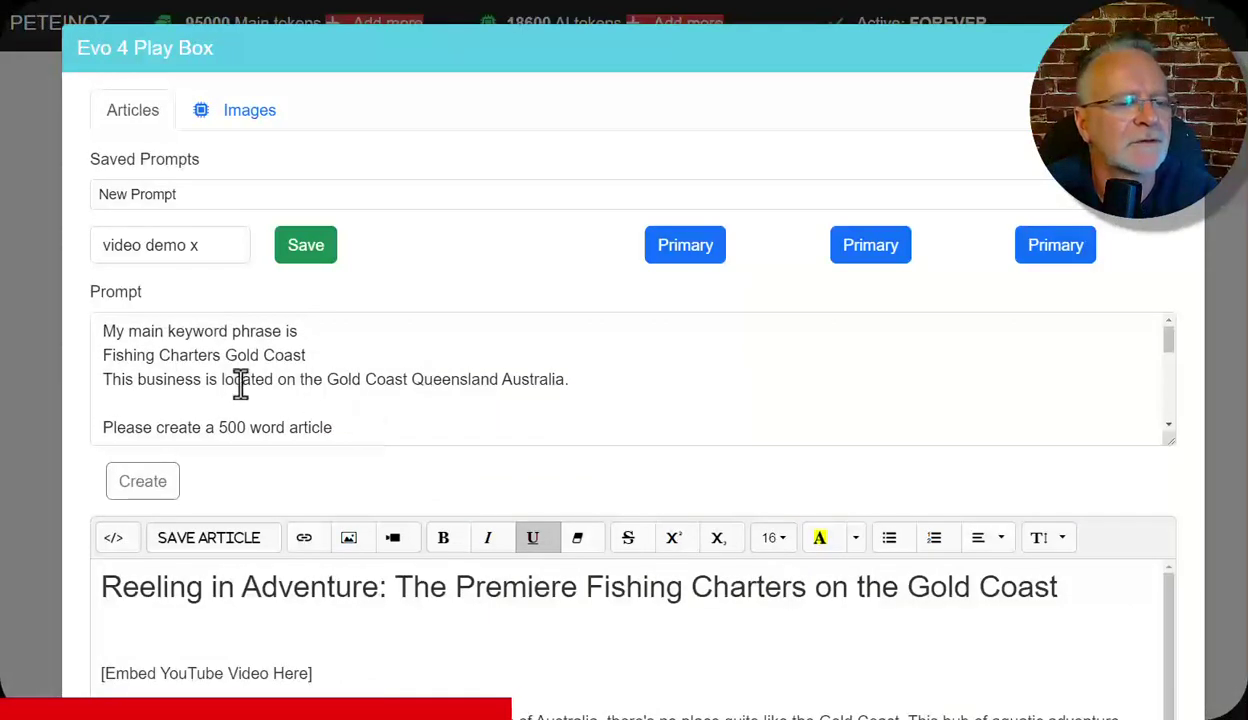
{"action": "double_click", "coordinate": [229, 427]}
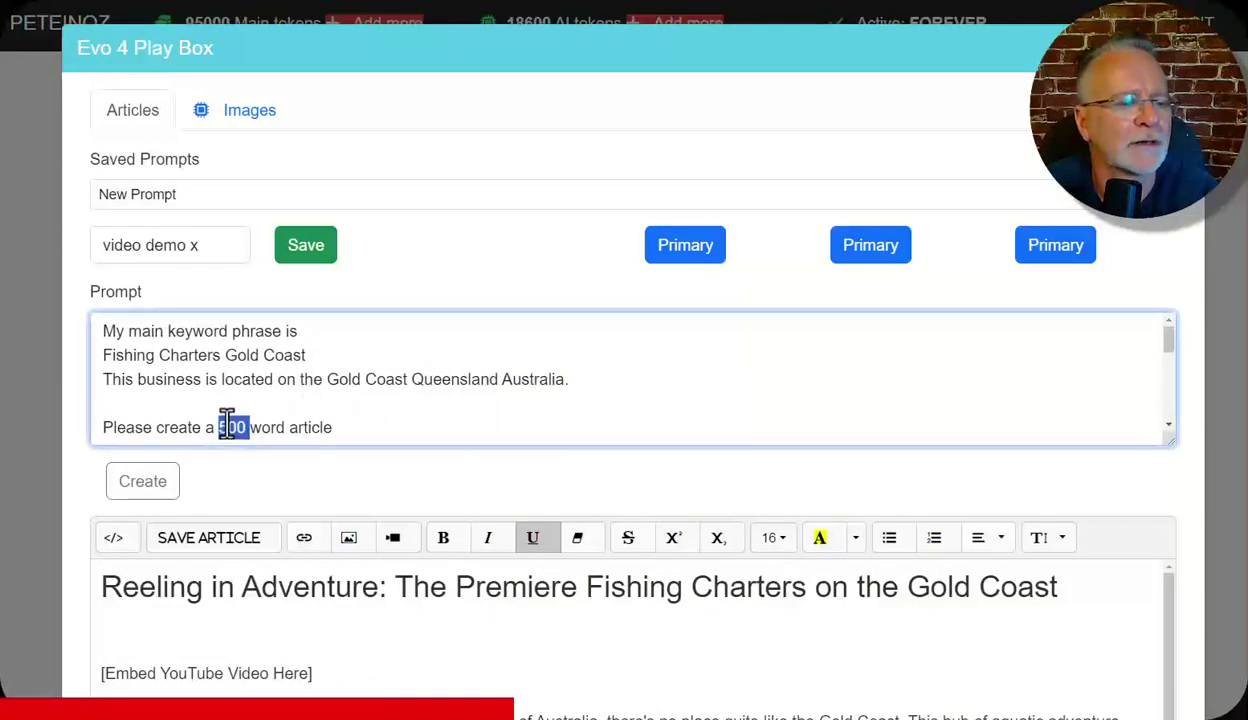
{"action": "type", "text": "200"}
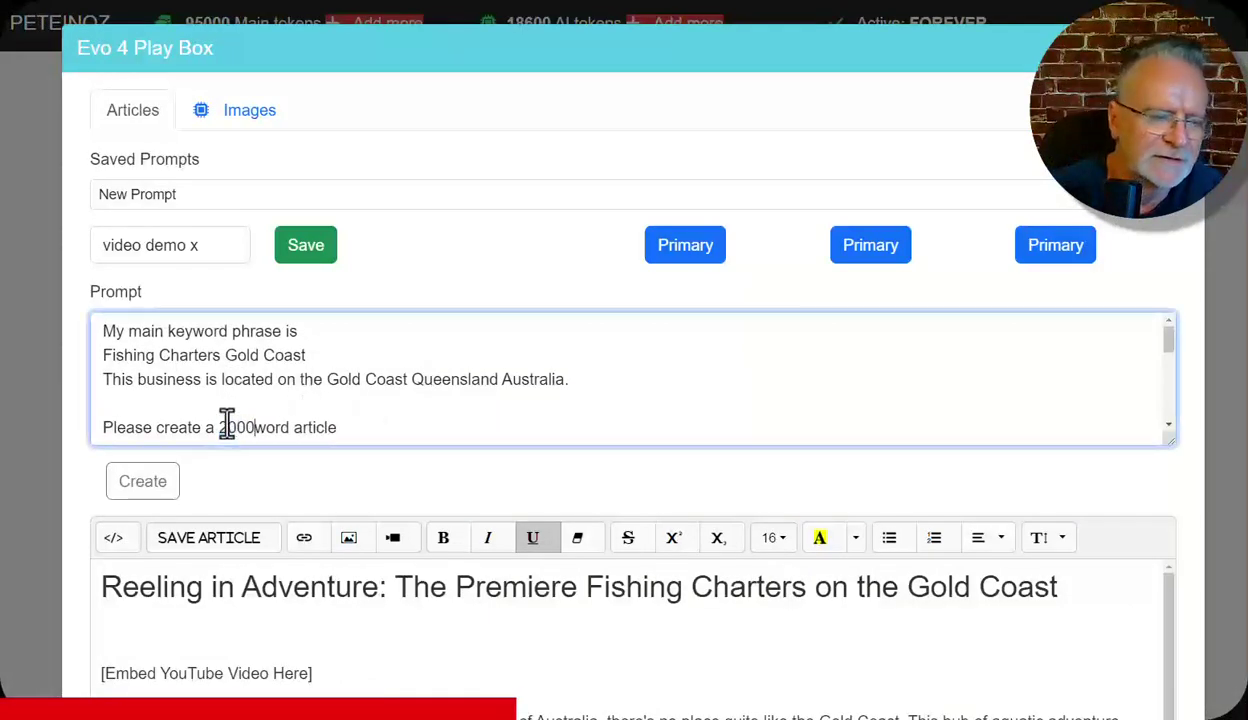
Add a conclusion urging readers to book with Rona Fishing Charters, hyperlinked to its website, and submit
{"action": "scroll", "coordinate": [393, 432], "scroll_direction": "down", "scroll_amount": 1}
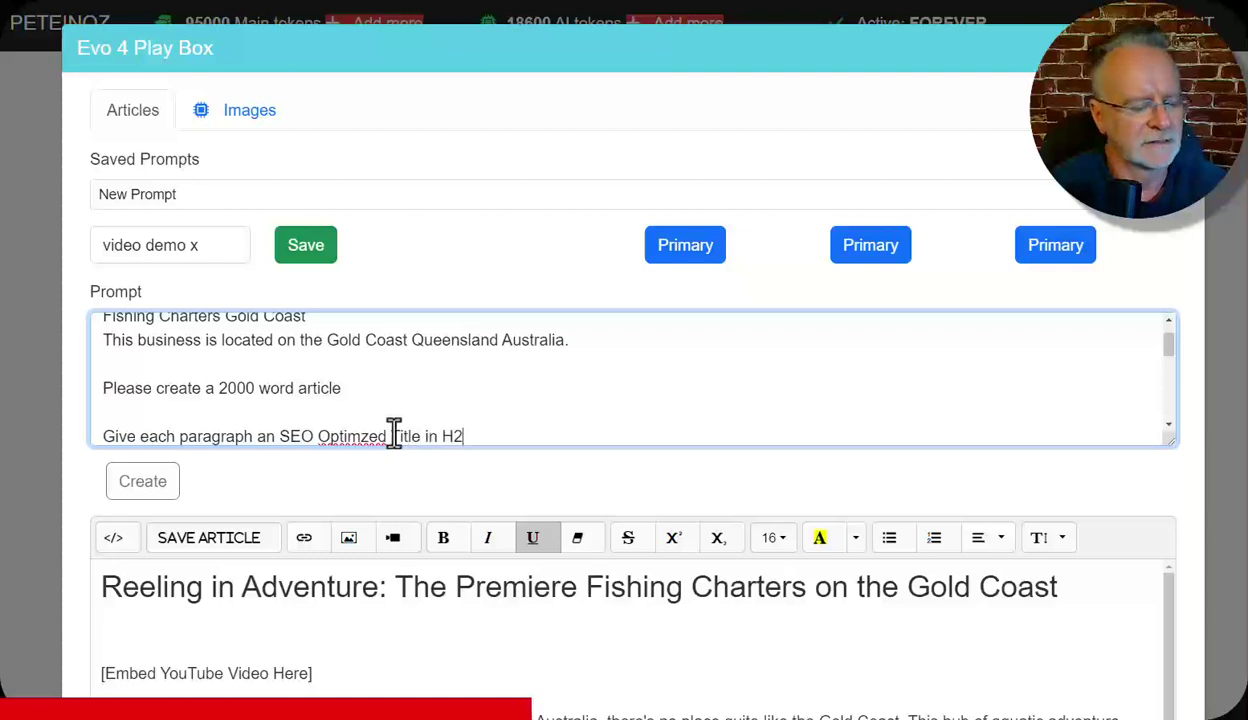
{"action": "scroll", "coordinate": [394, 432], "scroll_direction": "down", "scroll_amount": 10}
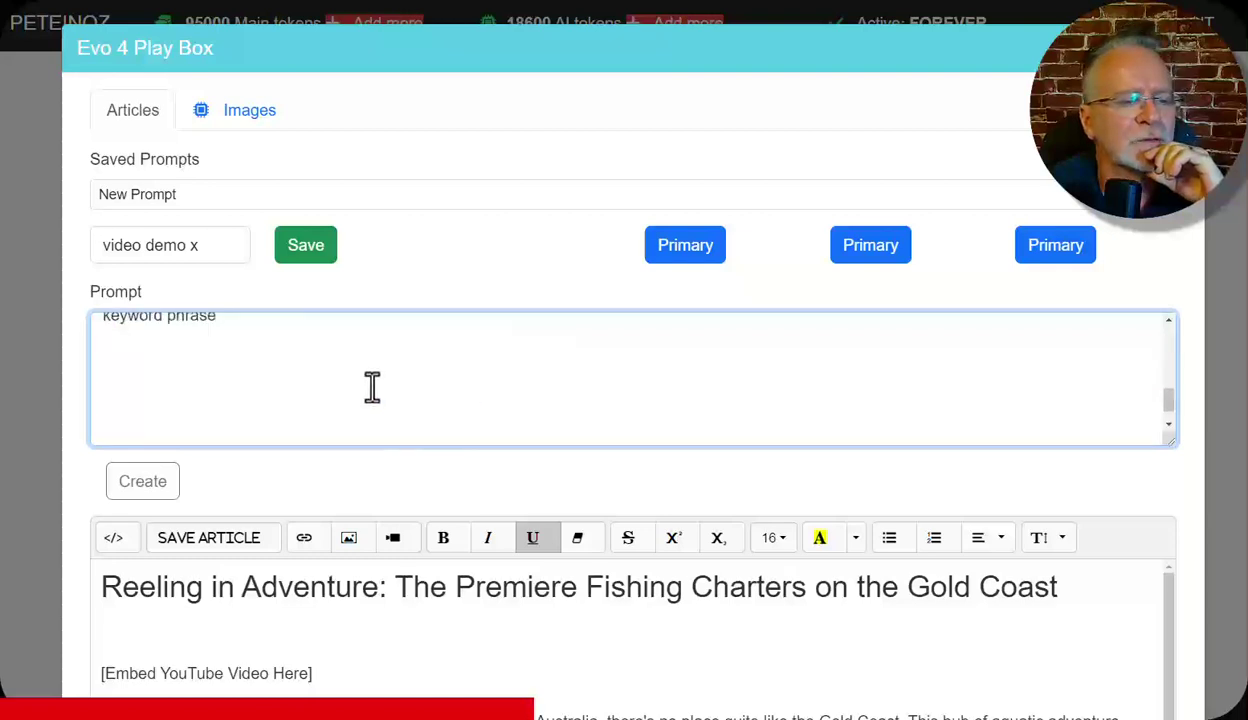
{"action": "type", "text": "conclude th"}
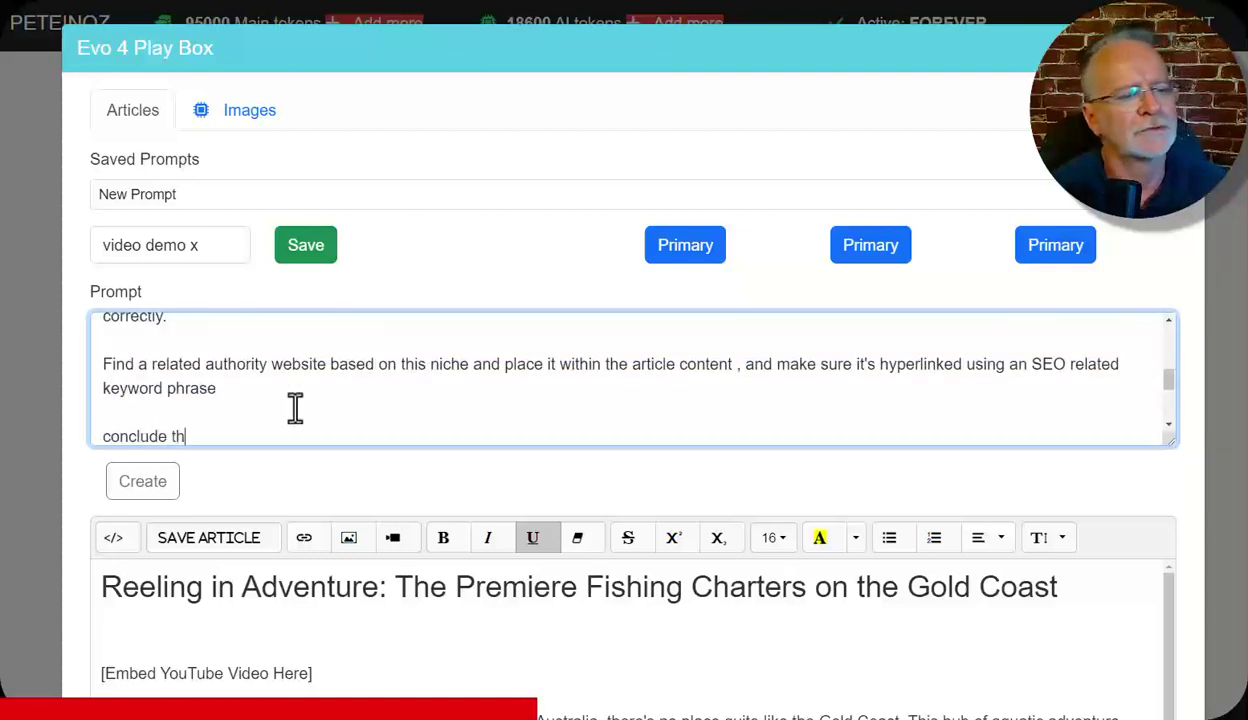
{"action": "type", "text": "is article with a great"}
{"action": "type", "text": "paragraph enticing people to book their adventure with Rona Fishing Charters. Hyper link to this website https://ronafishingcharters.com.au/"}
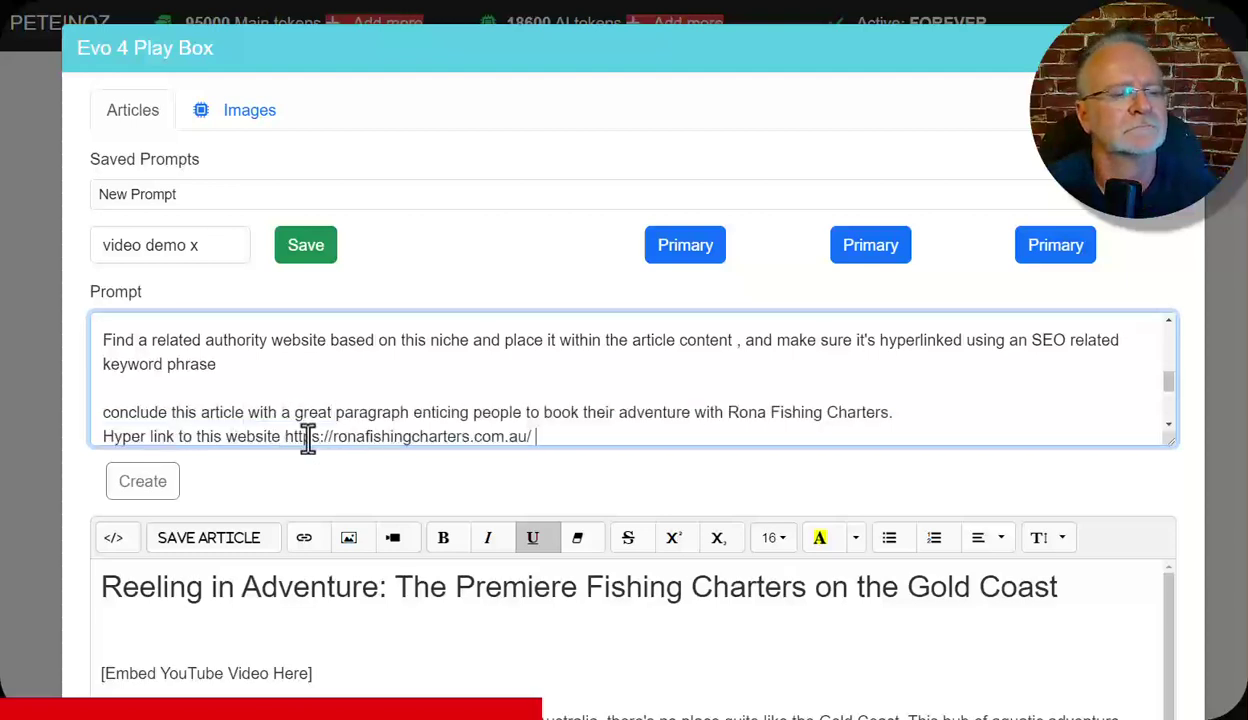
{"action": "type", "text": "using anchor text that will encourage the readers to click on it."}
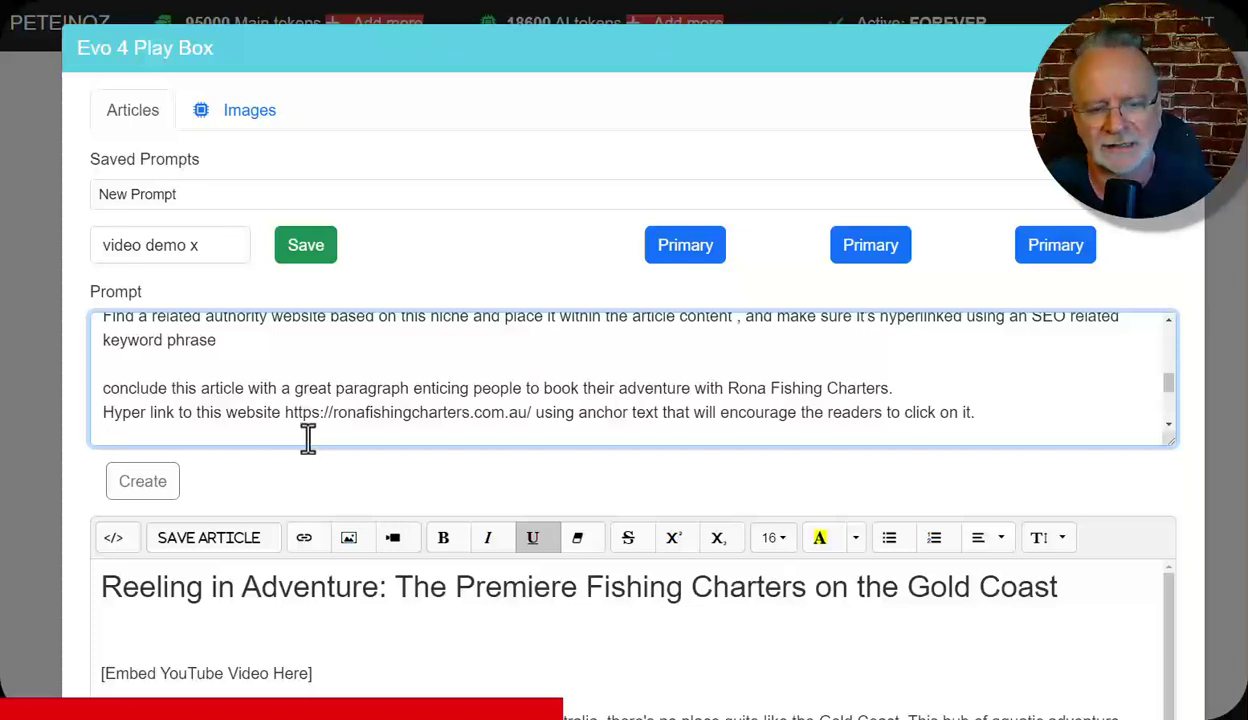
{"action": "left_click", "coordinate": [138, 486]}
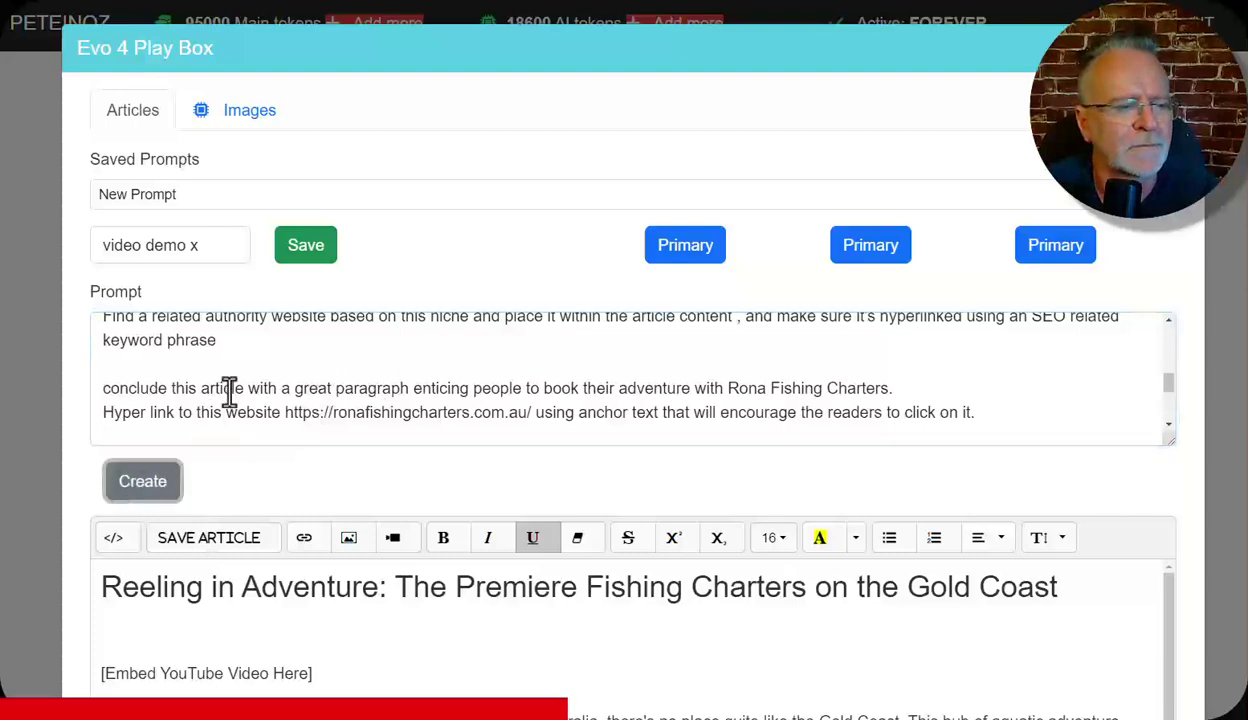
{"action": "scroll", "coordinate": [235, 392], "scroll_direction": "up", "scroll_amount": 10}
{"action": "scroll", "coordinate": [237, 390], "scroll_direction": "down", "scroll_amount": 10}
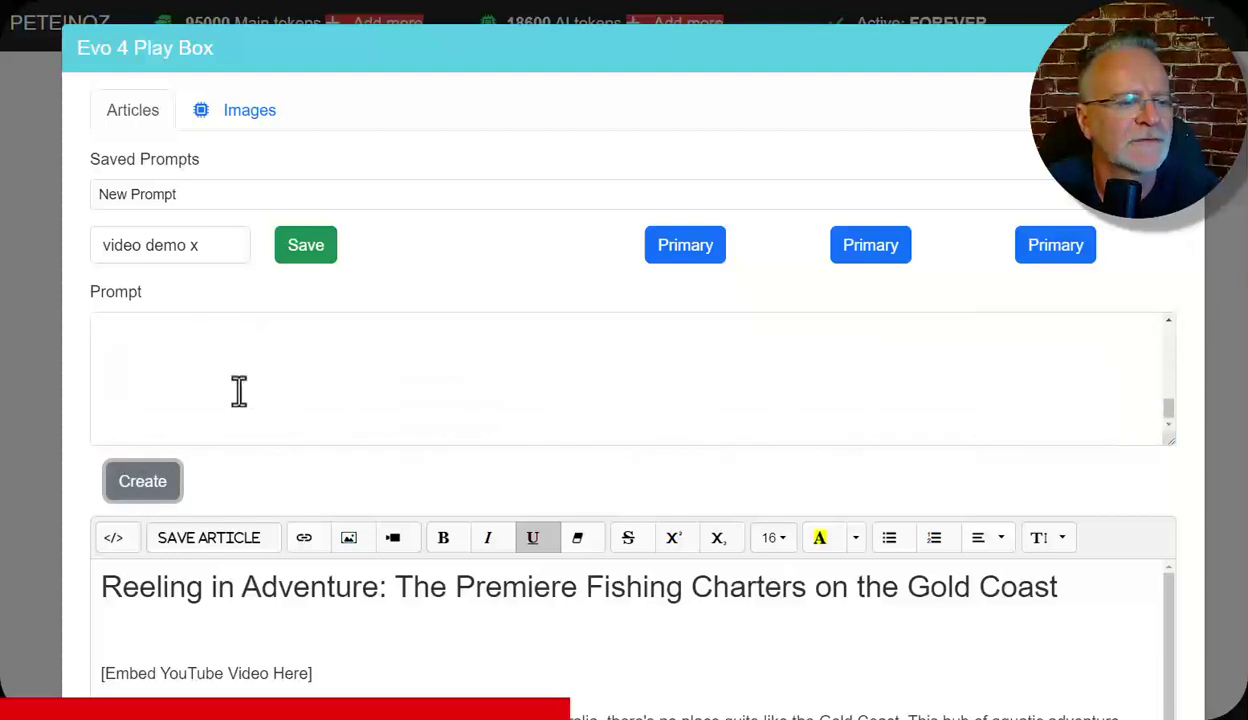
Generate the 2000-word 'The Ultimate Guide to Fishing Charters on the Gold Coast' article and read through it
{"action": "left_click", "coordinate": [155, 490]}
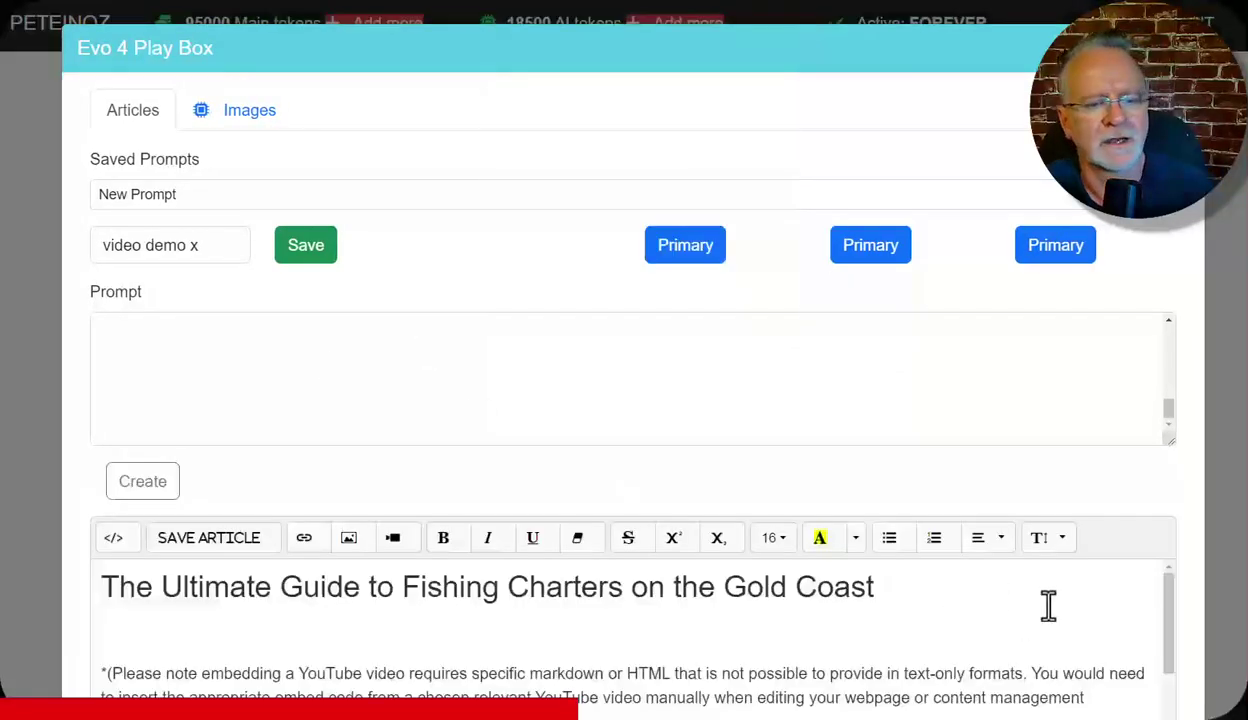
{"action": "scroll", "coordinate": [1061, 460], "scroll_direction": "down", "scroll_amount": 2}
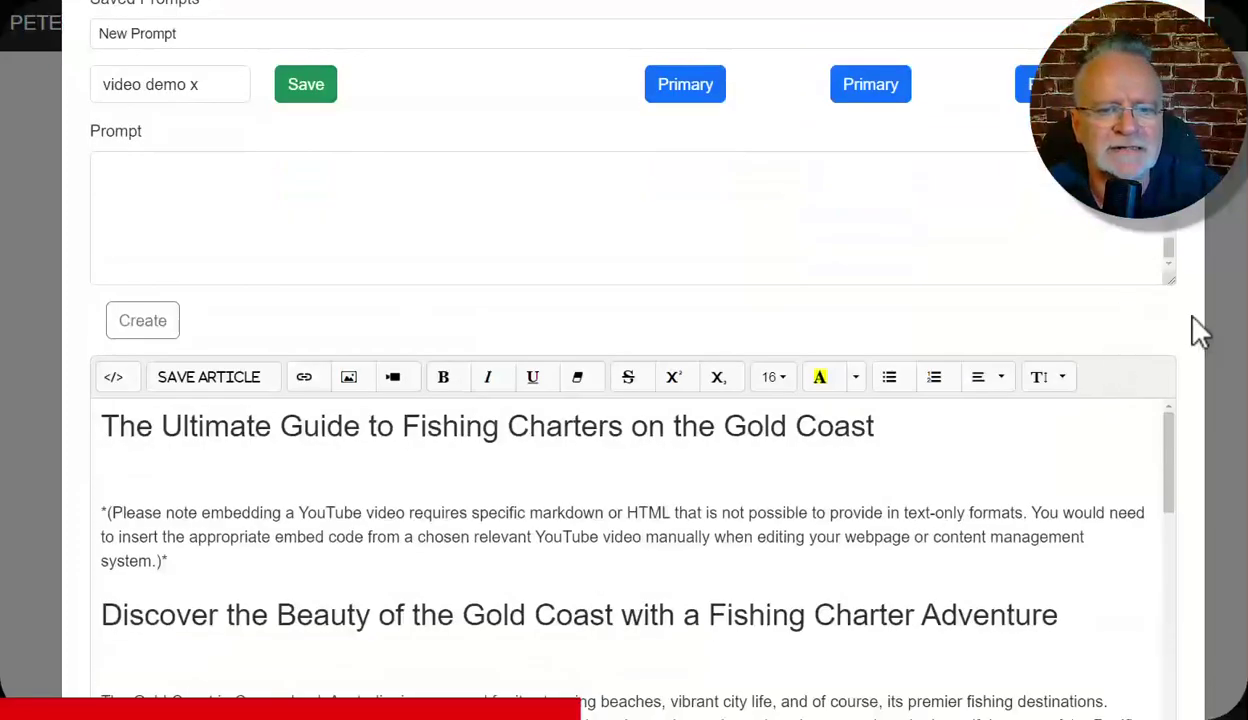
{"action": "scroll", "coordinate": [1195, 330], "scroll_direction": "down", "scroll_amount": 2}
{"action": "scroll", "coordinate": [1011, 349], "scroll_direction": "down", "scroll_amount": 4}
{"action": "scroll", "coordinate": [1012, 350], "scroll_direction": "down", "scroll_amount": 4}
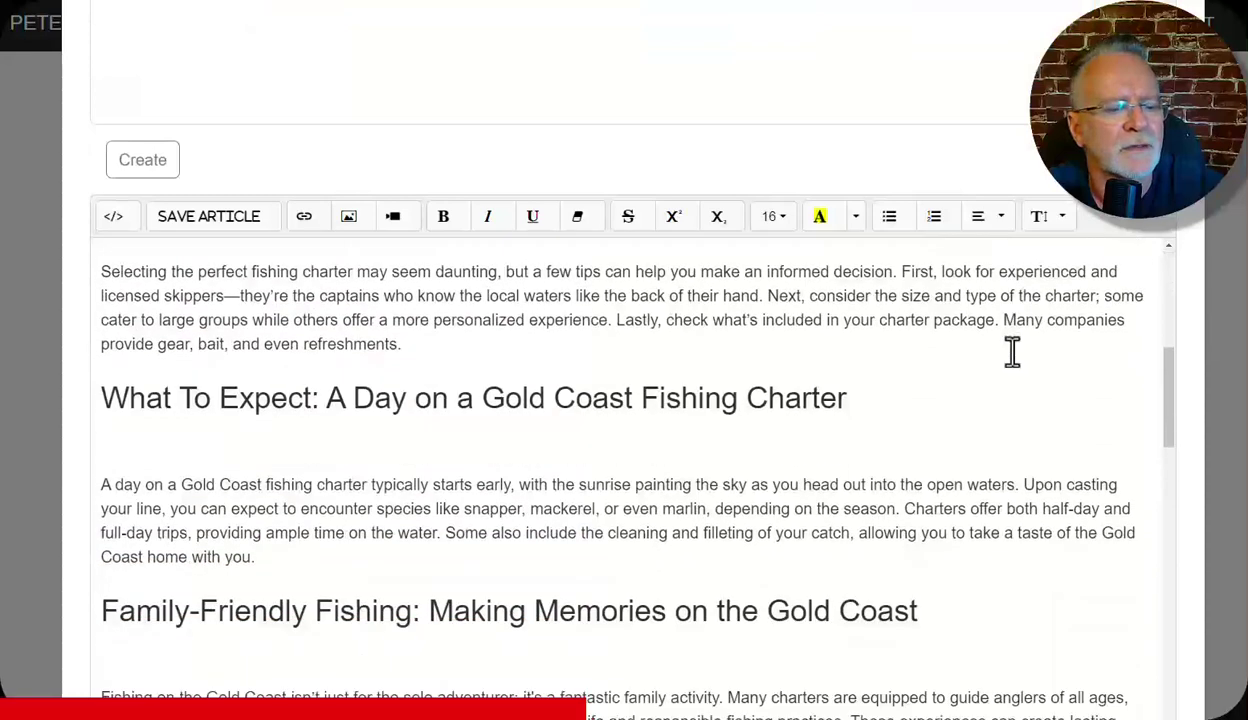
{"action": "scroll", "coordinate": [960, 400], "scroll_direction": "down", "scroll_amount": 3}
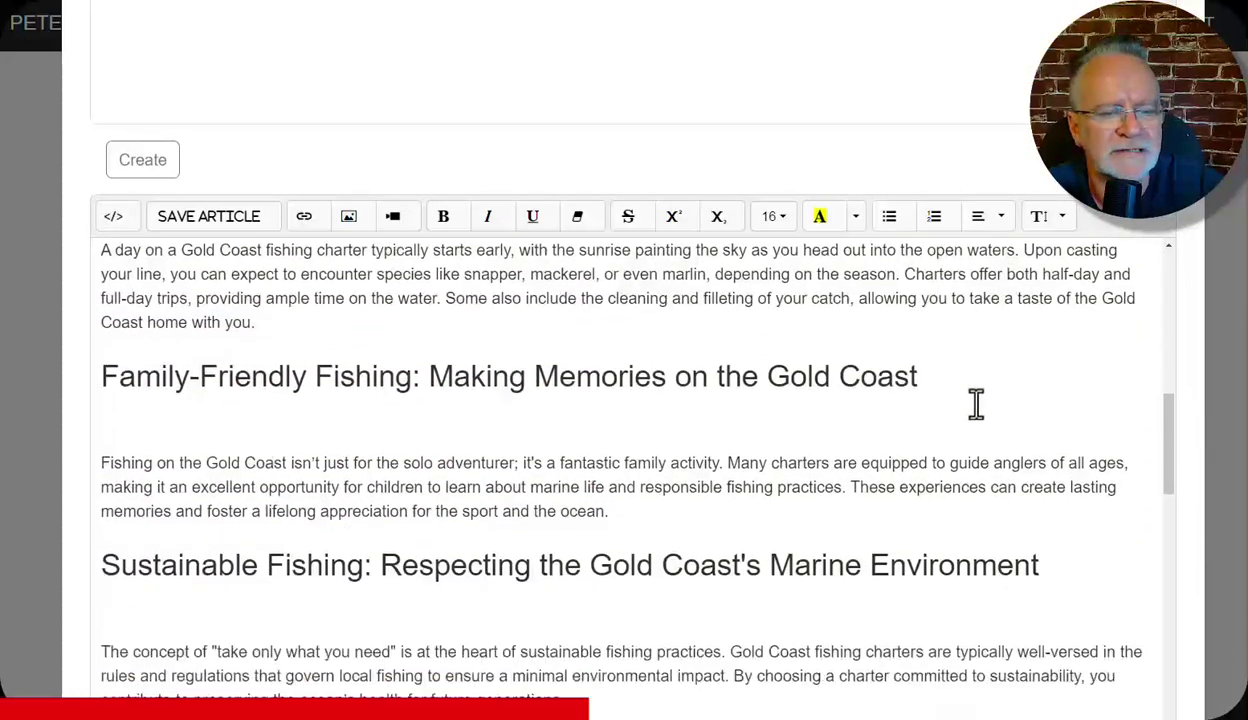
{"action": "scroll", "coordinate": [975, 403], "scroll_direction": "down", "scroll_amount": 8}
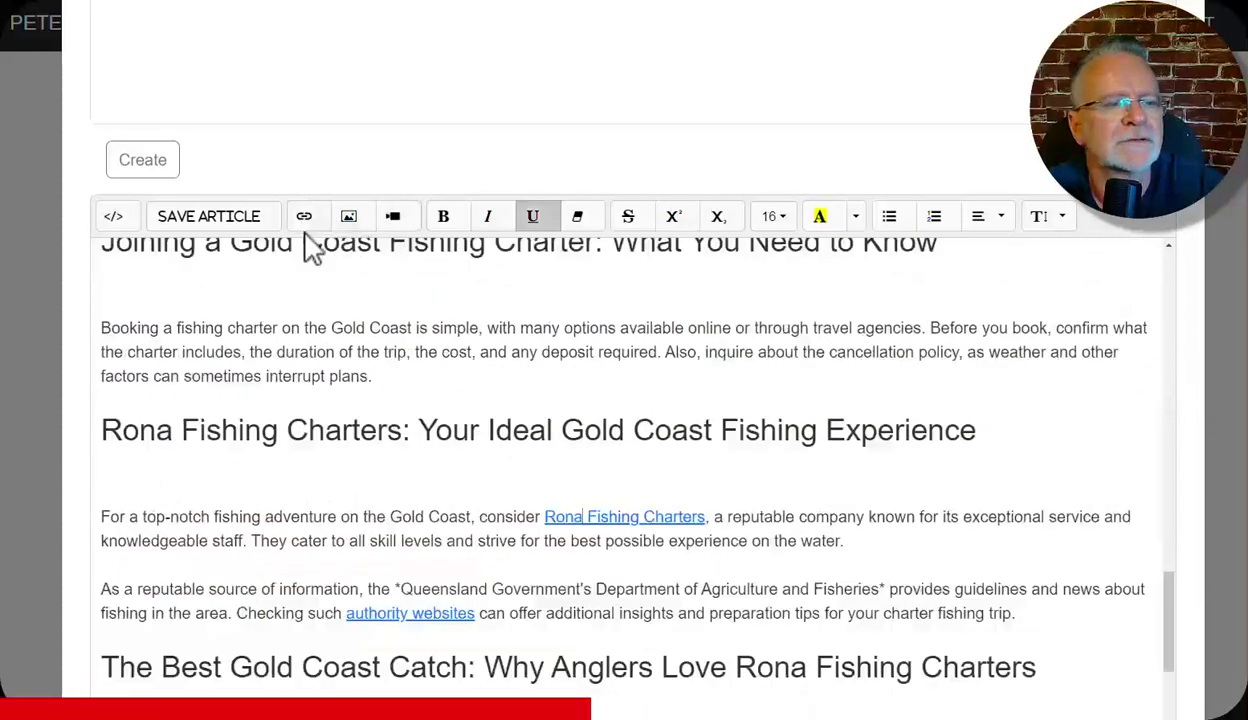
Confirm both Rona Fishing Charters links, including the closing paragraph's, point to the charter website
{"action": "left_click", "coordinate": [304, 216]}
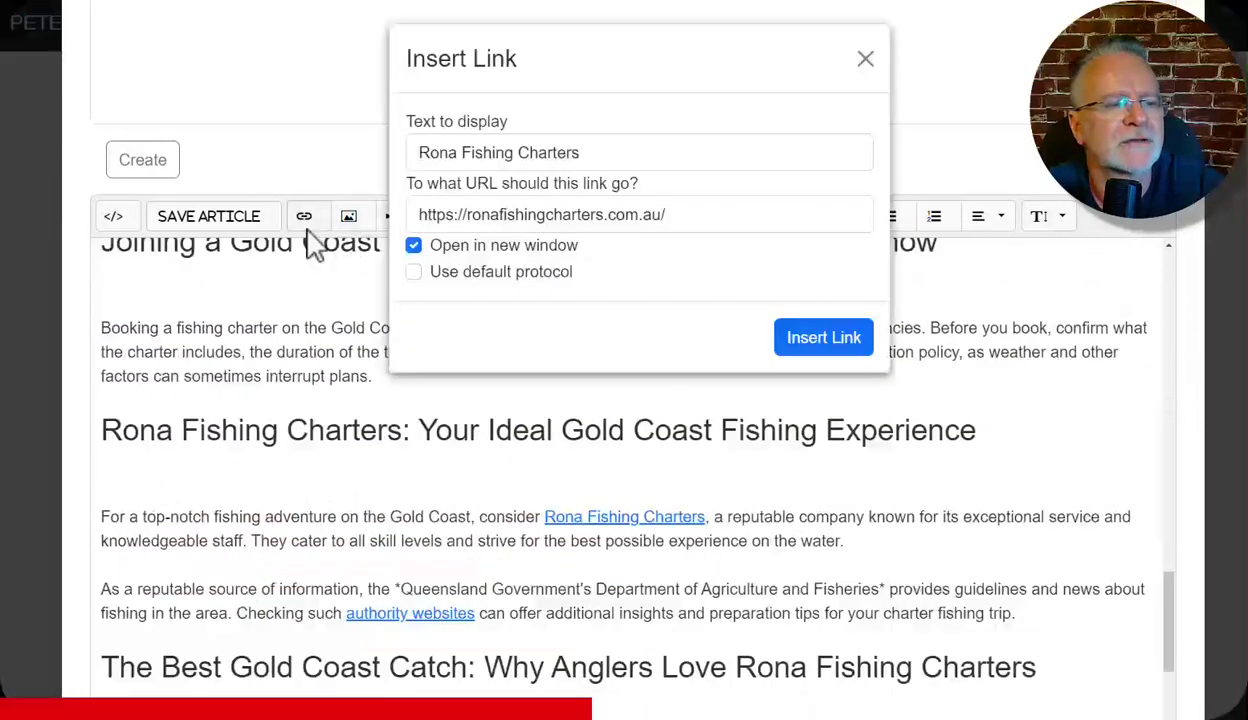
{"action": "left_click", "coordinate": [865, 58]}
{"action": "scroll", "coordinate": [688, 510], "scroll_direction": "down", "scroll_amount": 5}
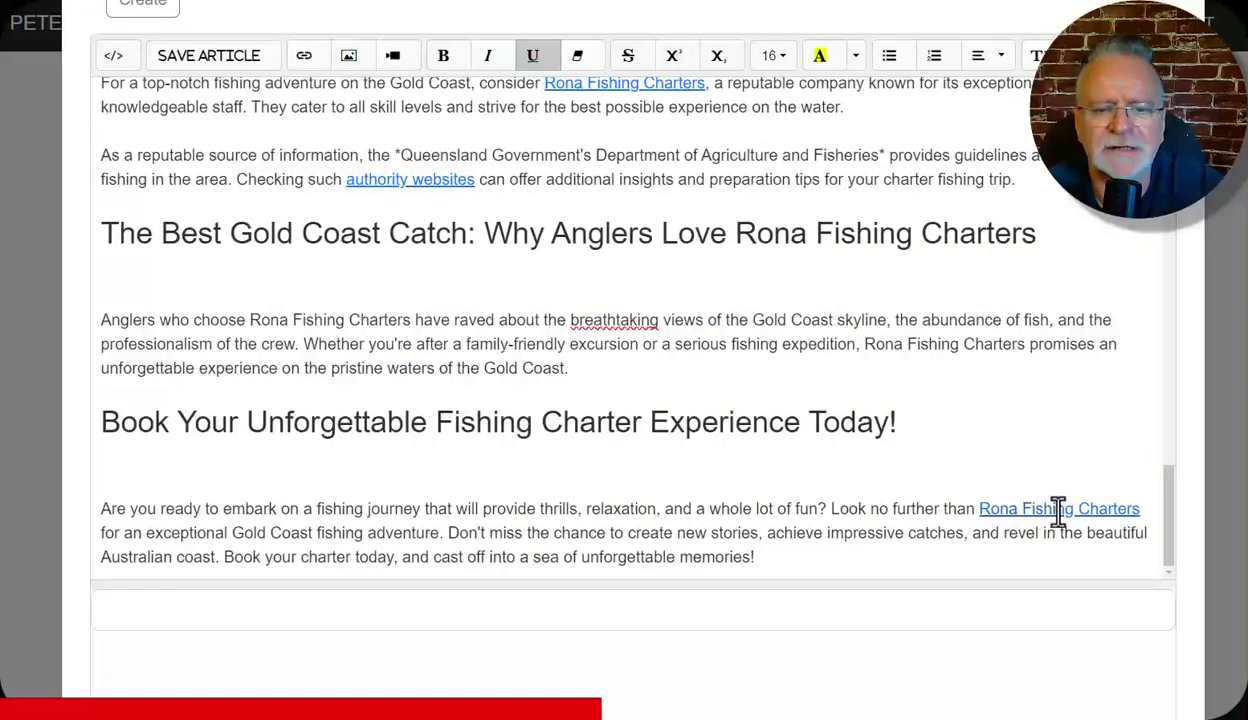
{"action": "left_click", "coordinate": [305, 56]}
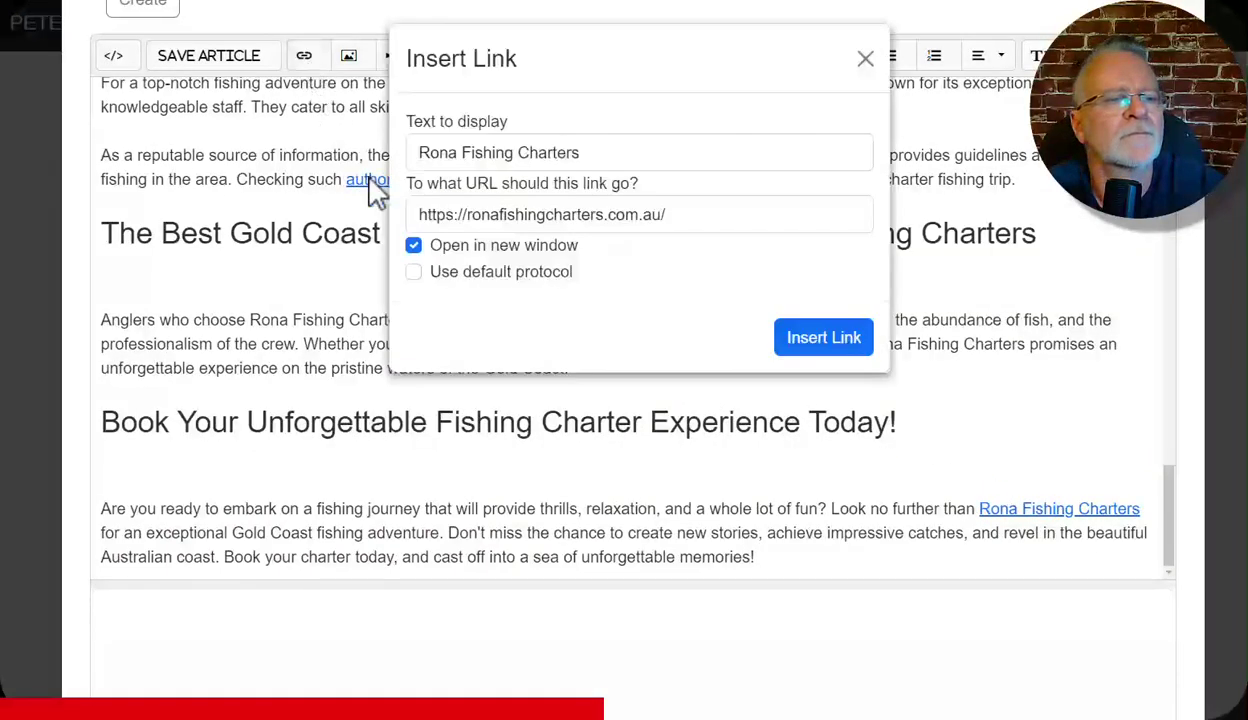
{"action": "left_click", "coordinate": [866, 58]}
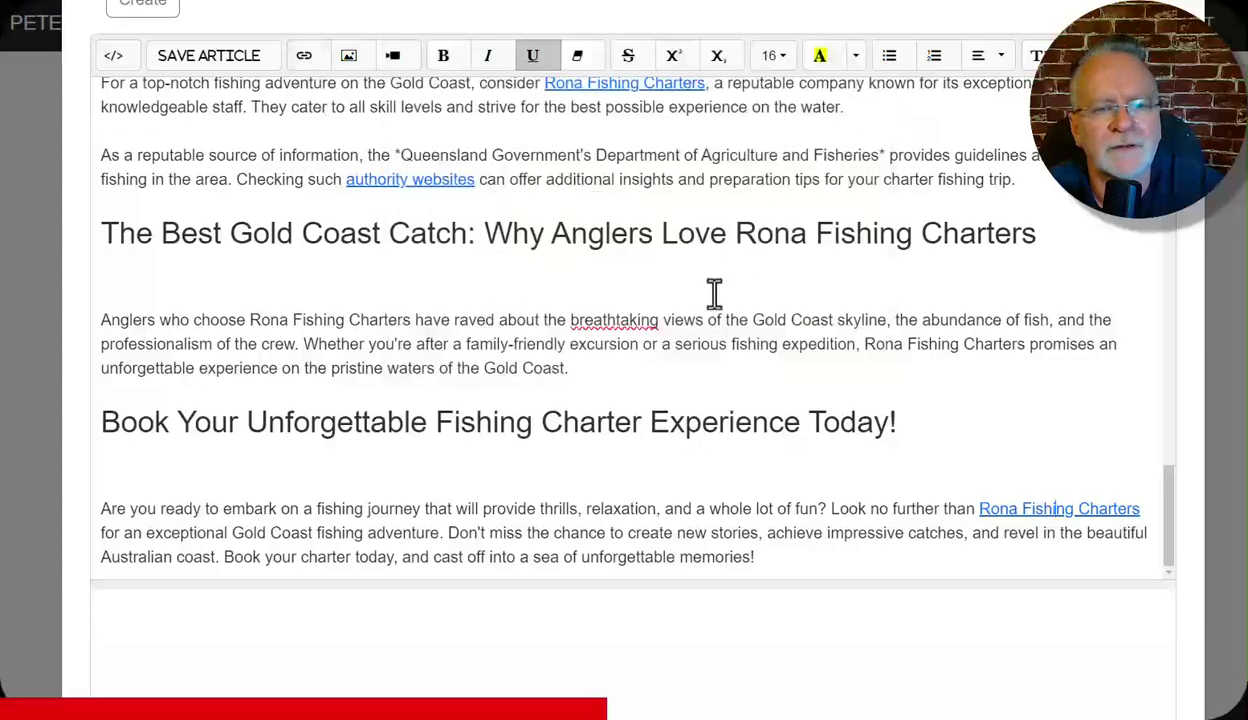
{"action": "scroll", "coordinate": [700, 334], "scroll_direction": "up", "scroll_amount": 5}
{"action": "scroll", "coordinate": [701, 335], "scroll_direction": "up", "scroll_amount": 15}
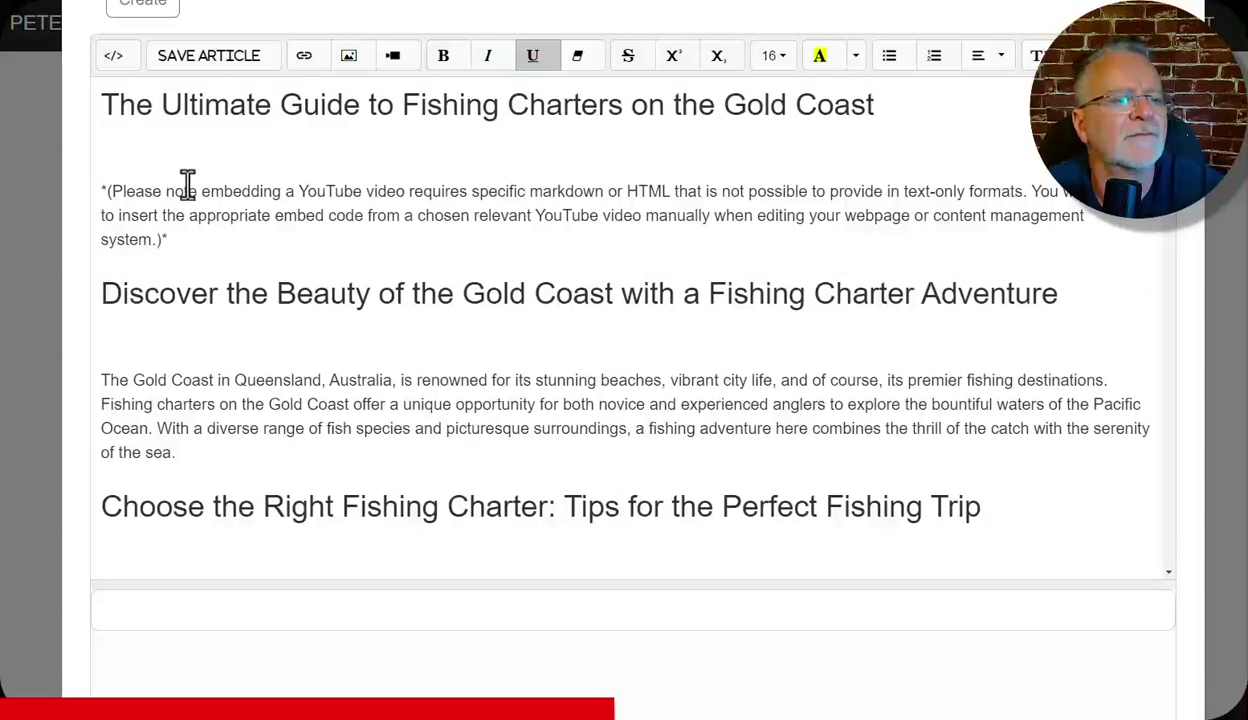
Delete the YouTube embedding note paragraph and the empty <embed youtube> 'here' placeholder tag from the HTML
{"action": "mouse_move", "coordinate": [108, 191]}
{"action": "left_mouse_down"}
{"action": "mouse_move", "coordinate": [512, 197]}
{"action": "mouse_move", "coordinate": [592, 214]}
{"action": "mouse_move", "coordinate": [716, 195]}
{"action": "mouse_move", "coordinate": [936, 193]}
{"action": "mouse_move", "coordinate": [270, 205]}
{"action": "mouse_move", "coordinate": [228, 262]}
{"action": "mouse_move", "coordinate": [92, 210]}
{"action": "mouse_move", "coordinate": [90, 197]}
{"action": "left_mouse_up"}
{"action": "key", "text": "BackSpace"}
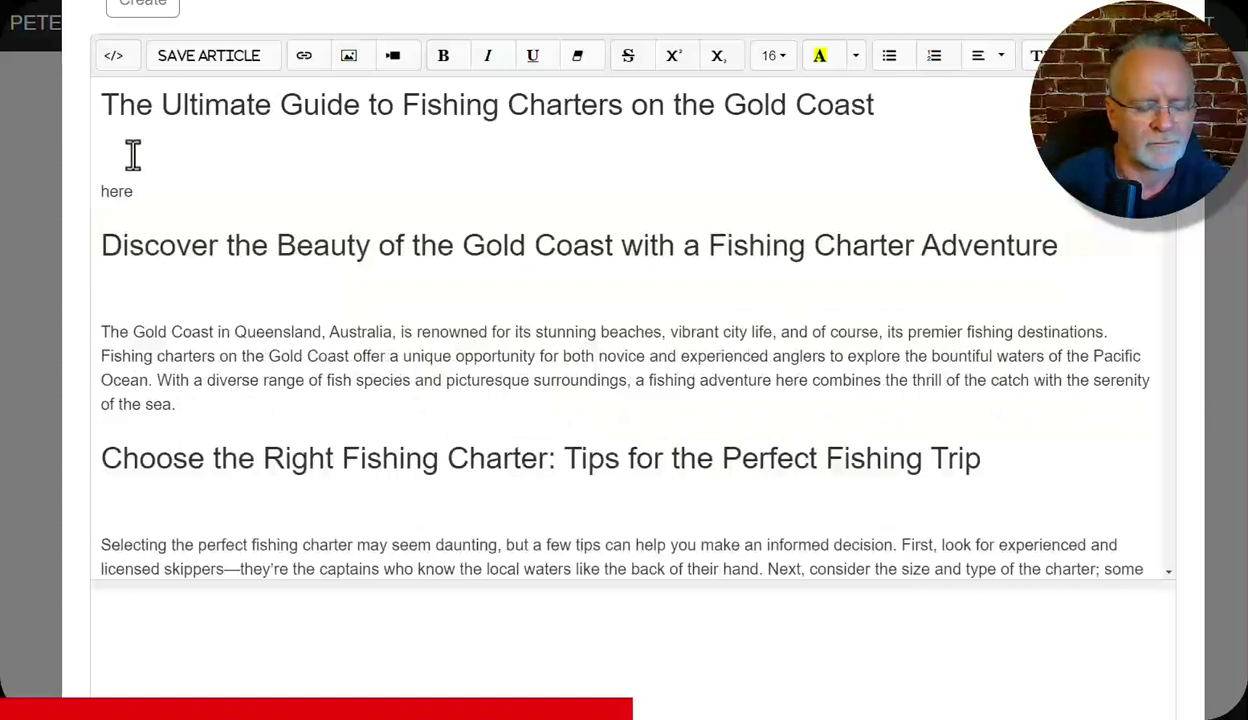
{"action": "left_click", "coordinate": [114, 58]}
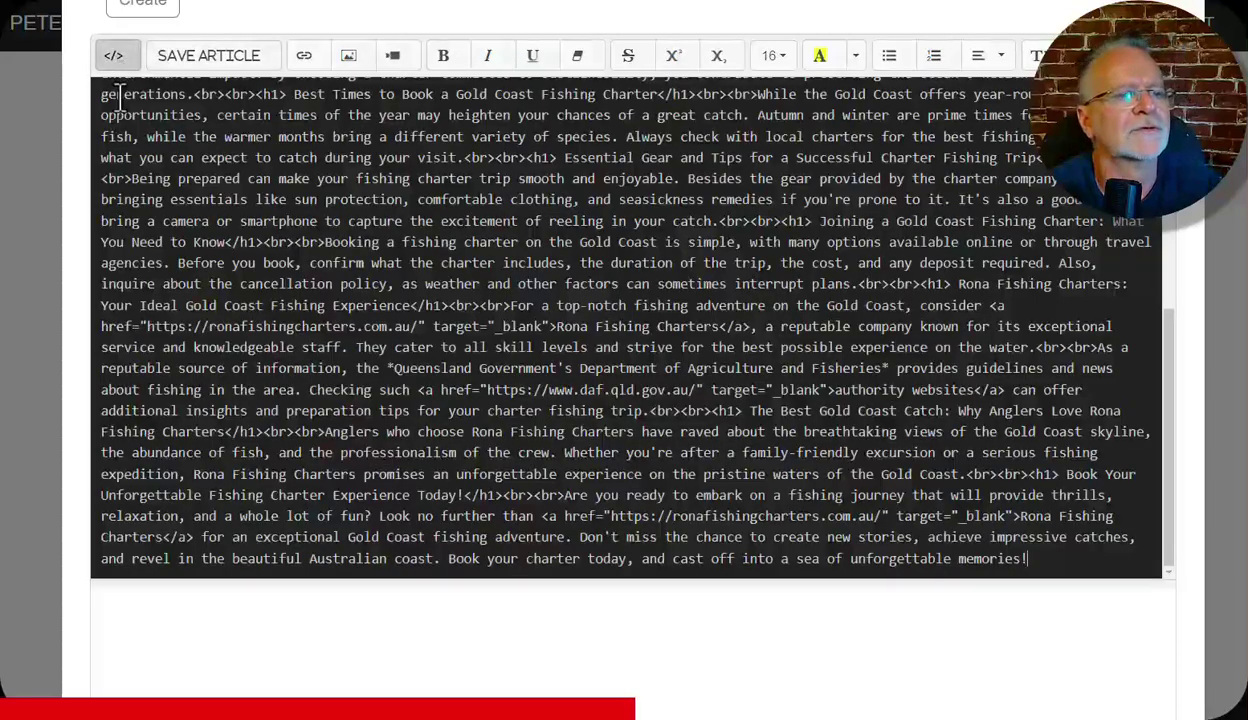
{"action": "key", "text": "ctrl+f"}
{"action": "type", "text": "here"}
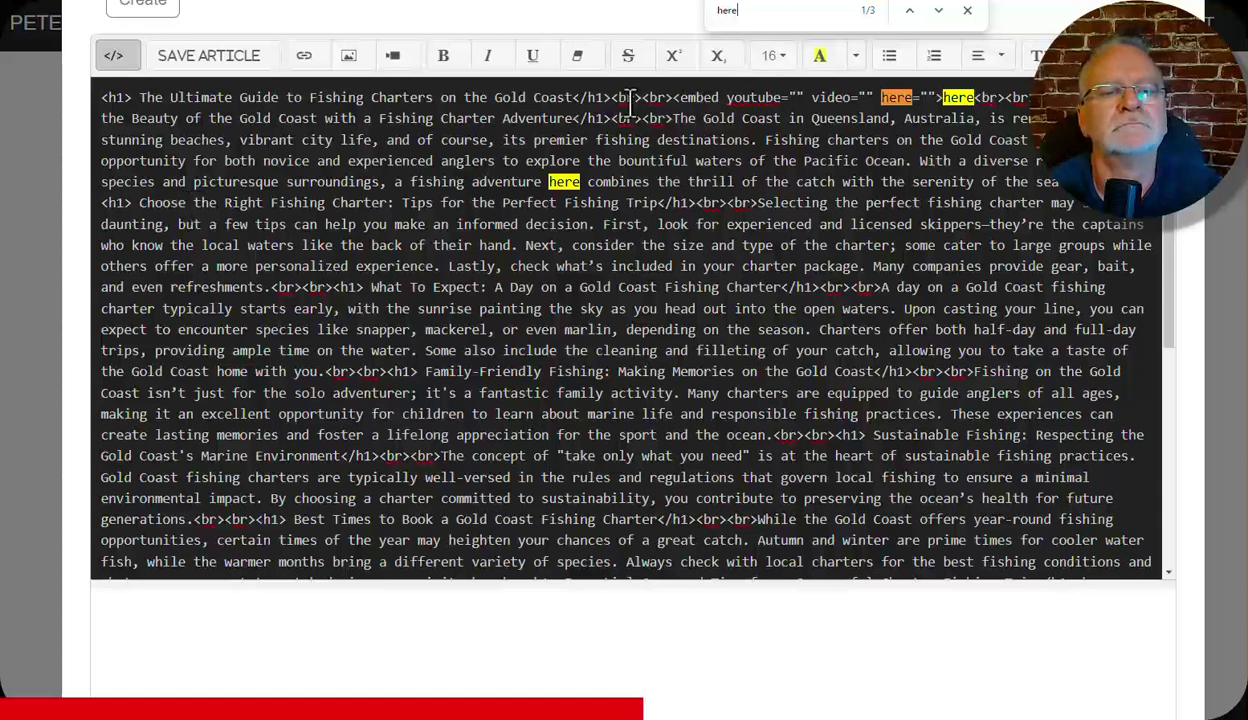
{"action": "left_click", "coordinate": [671, 97]}
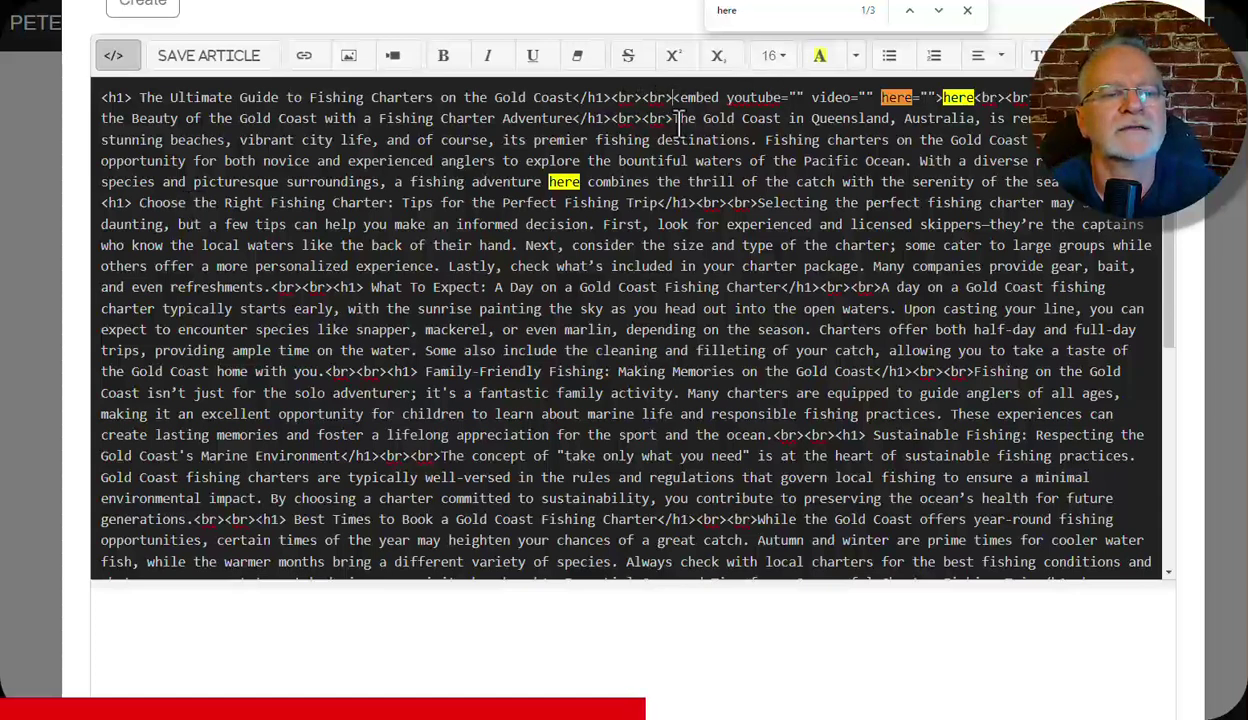
{"action": "key", "text": "shift+Right"}
{"action": "key", "text": "shift+Right"}
{"action": "key", "text": "shift+Right"}
{"action": "key", "text": "shift+Right"}
{"action": "key", "text": "shift+Right"}
{"action": "key", "text": "shift+Right"}
{"action": "key", "text": "shift+Right"}
{"action": "key", "text": "shift+Right"}
{"action": "key", "text": "shift+Right"}
{"action": "key", "text": "shift+Right"}
{"action": "key", "text": "shift+Right"}
{"action": "key", "text": "shift+Right"}
{"action": "key", "text": "shift+Right"}
{"action": "key", "text": "shift+Right"}
{"action": "key", "text": "shift+Right"}
{"action": "key", "text": "shift+Right"}
{"action": "key", "text": "shift+Right"}
{"action": "key", "text": "shift+Right"}
{"action": "key", "text": "shift+Right"}
{"action": "key", "text": "shift+Right"}
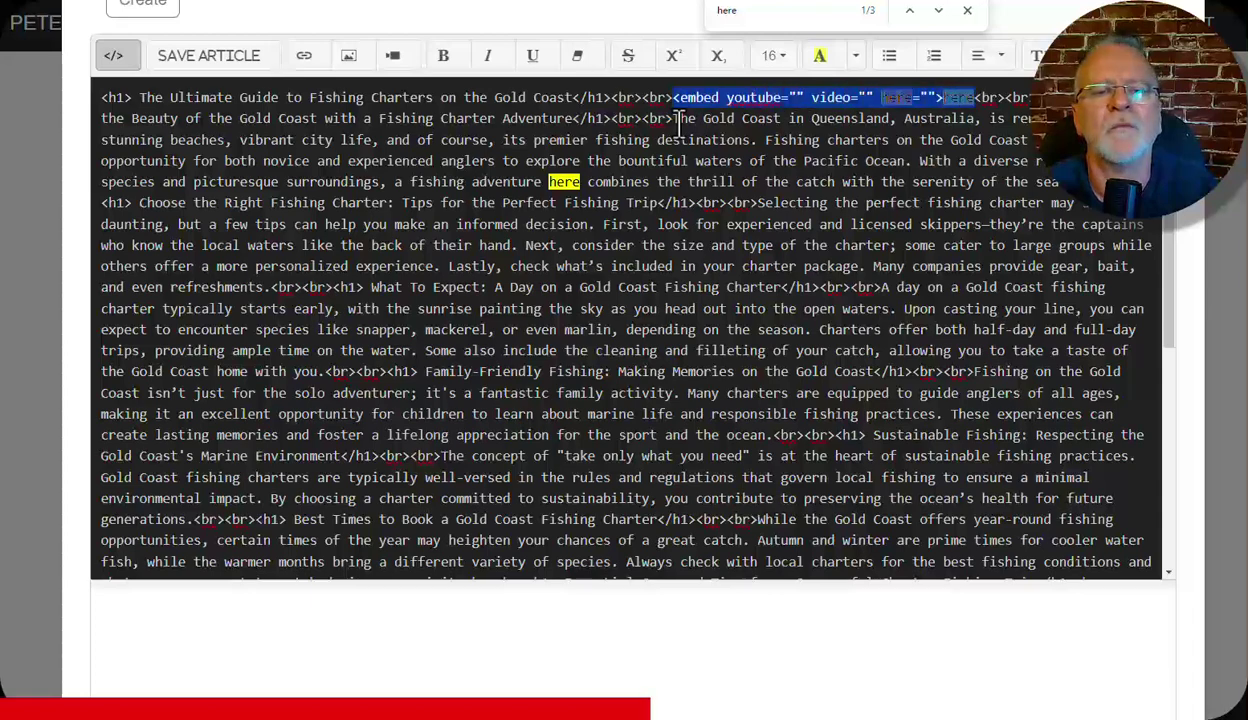
{"action": "key", "text": "Return"}
{"action": "key", "text": "Return"}
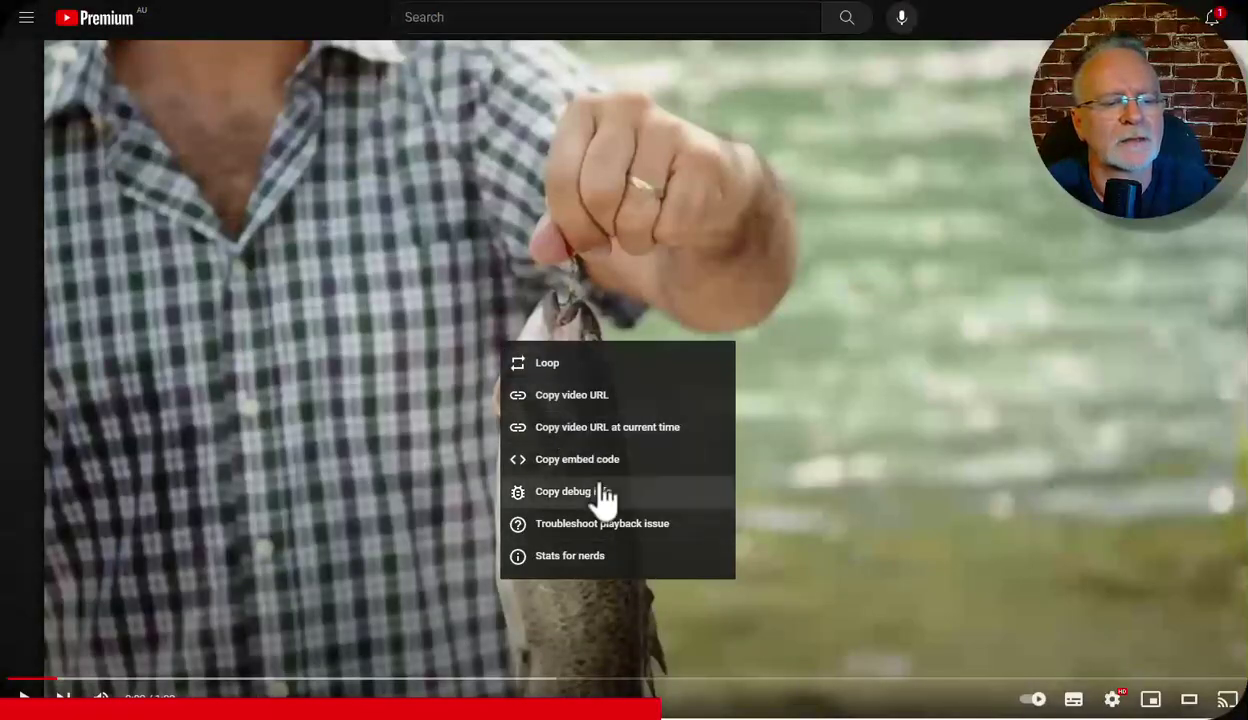
Copy the fishing charter video's embed code from YouTube
{"action": "left_click", "coordinate": [600, 461]}
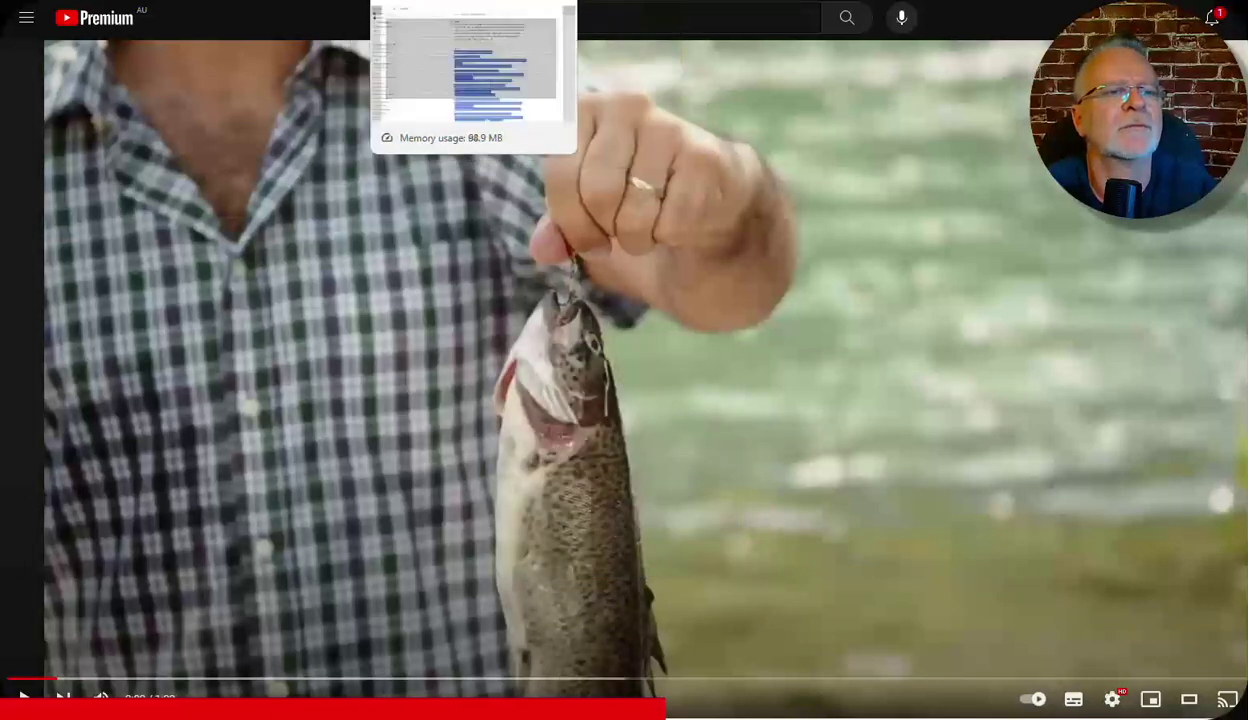
Paste the YouTube embed code on the blank line under the article title and review the rendered article
{"action": "left_click", "coordinate": [460, 1]}
{"action": "left_click", "coordinate": [198, 119]}
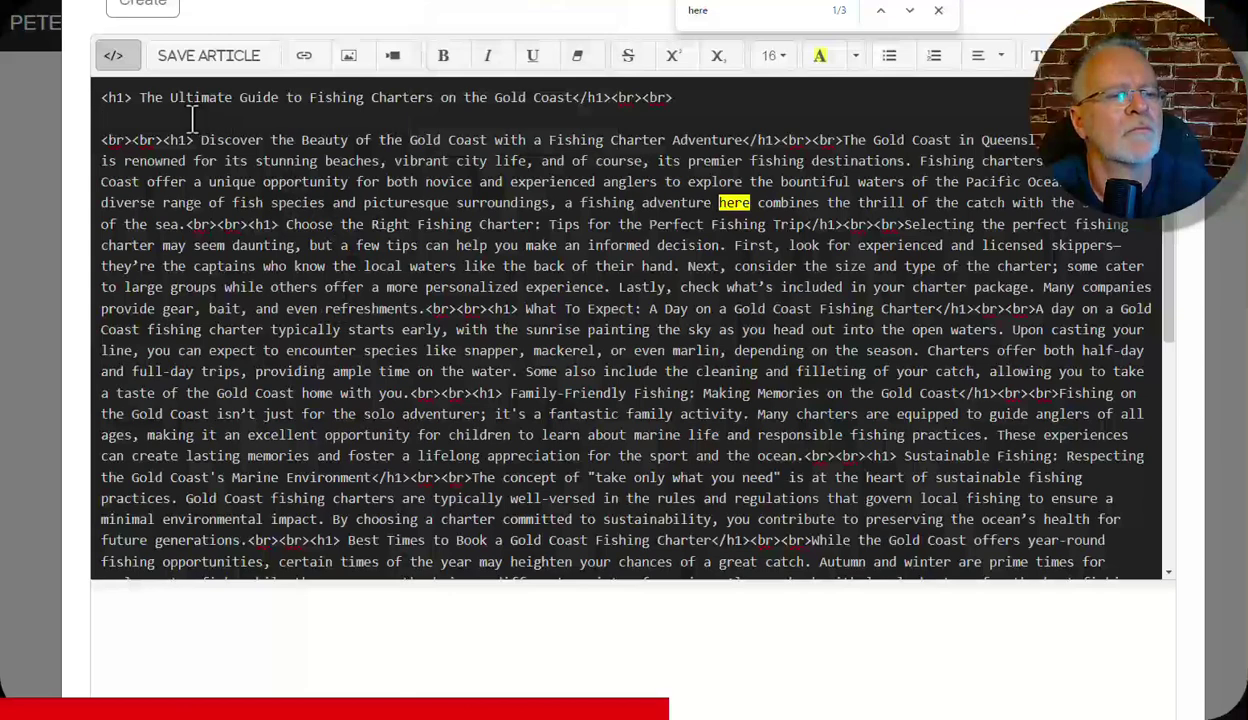
{"action": "key", "text": "ctrl+v"}
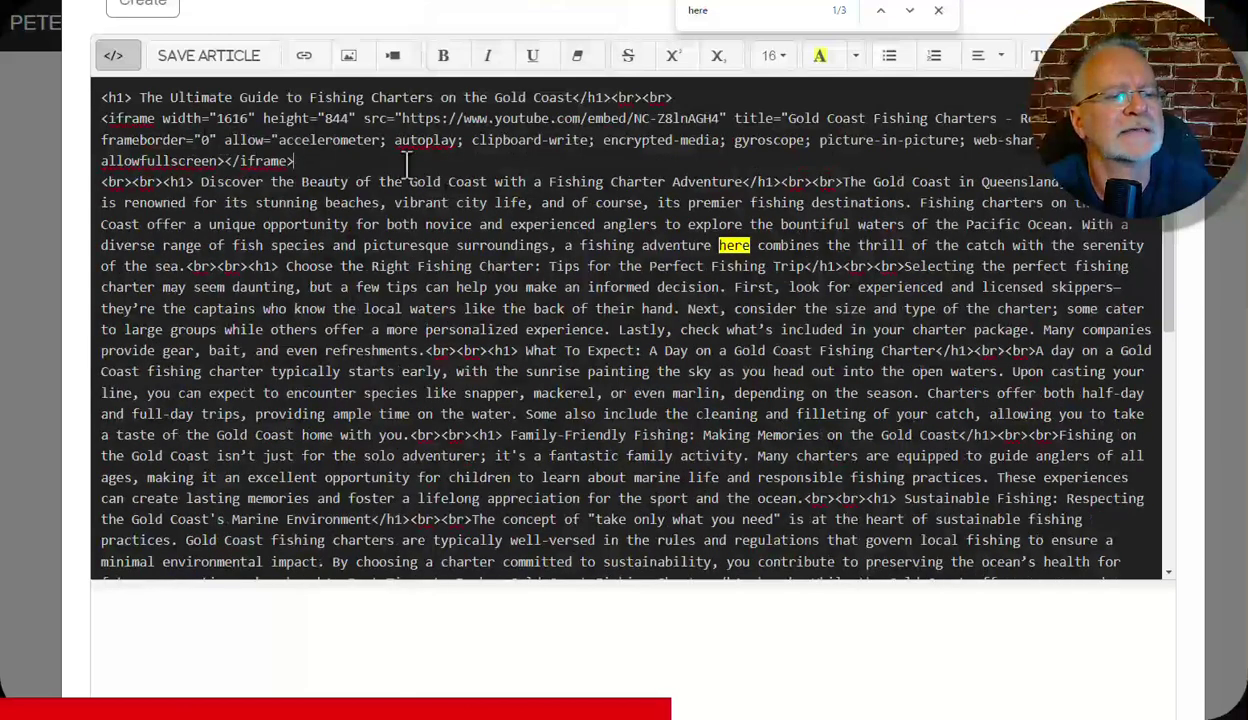
{"action": "left_click", "coordinate": [116, 58]}
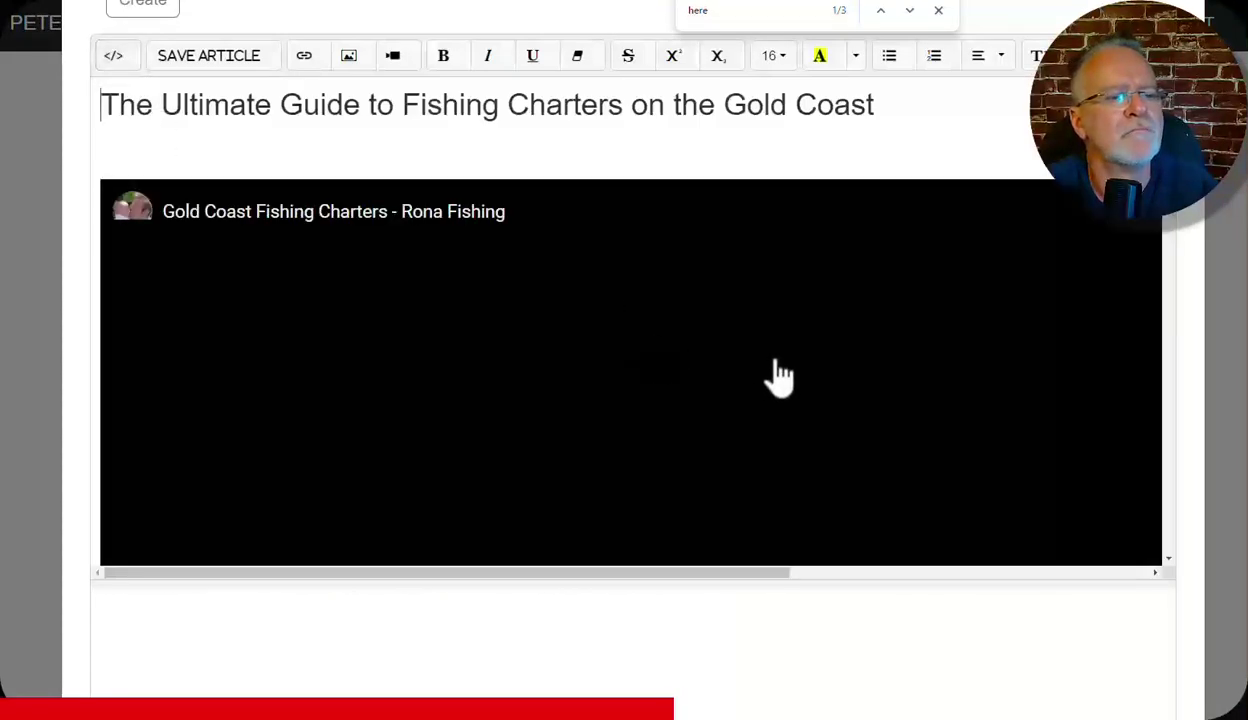
{"action": "scroll", "coordinate": [175, 283], "scroll_direction": "up", "scroll_amount": 2}
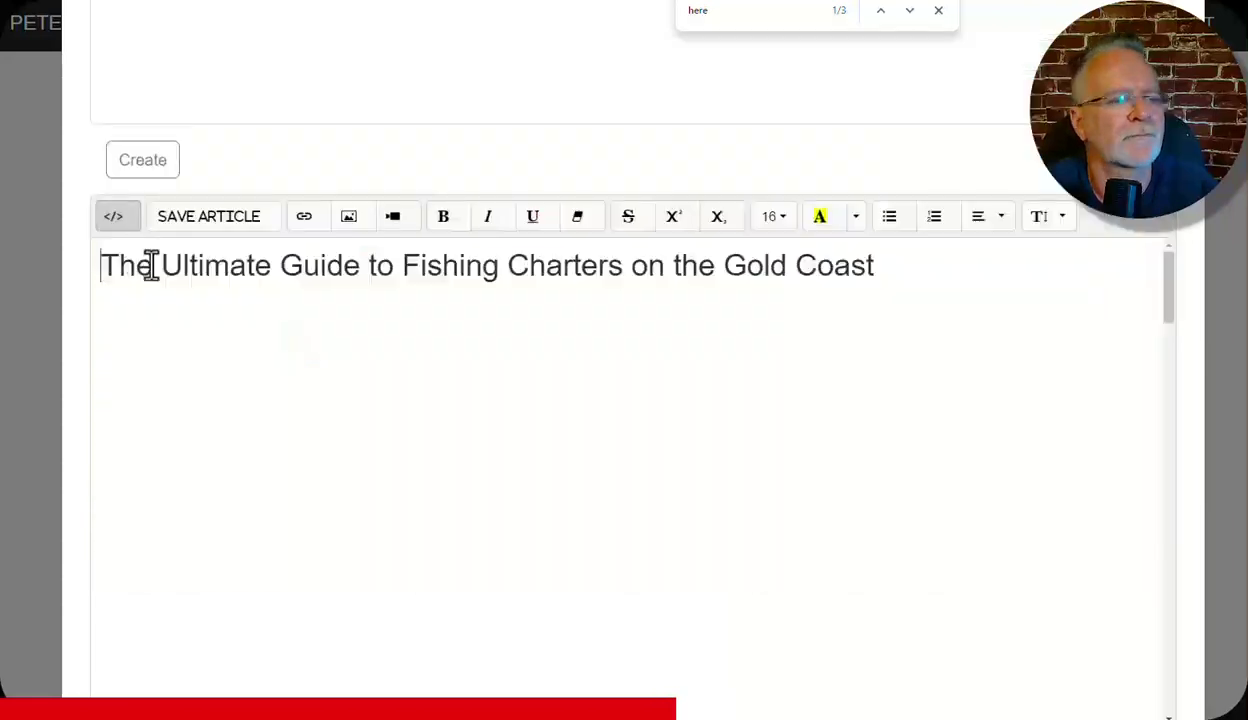
{"action": "scroll", "coordinate": [468, 384], "scroll_direction": "down", "scroll_amount": 8}
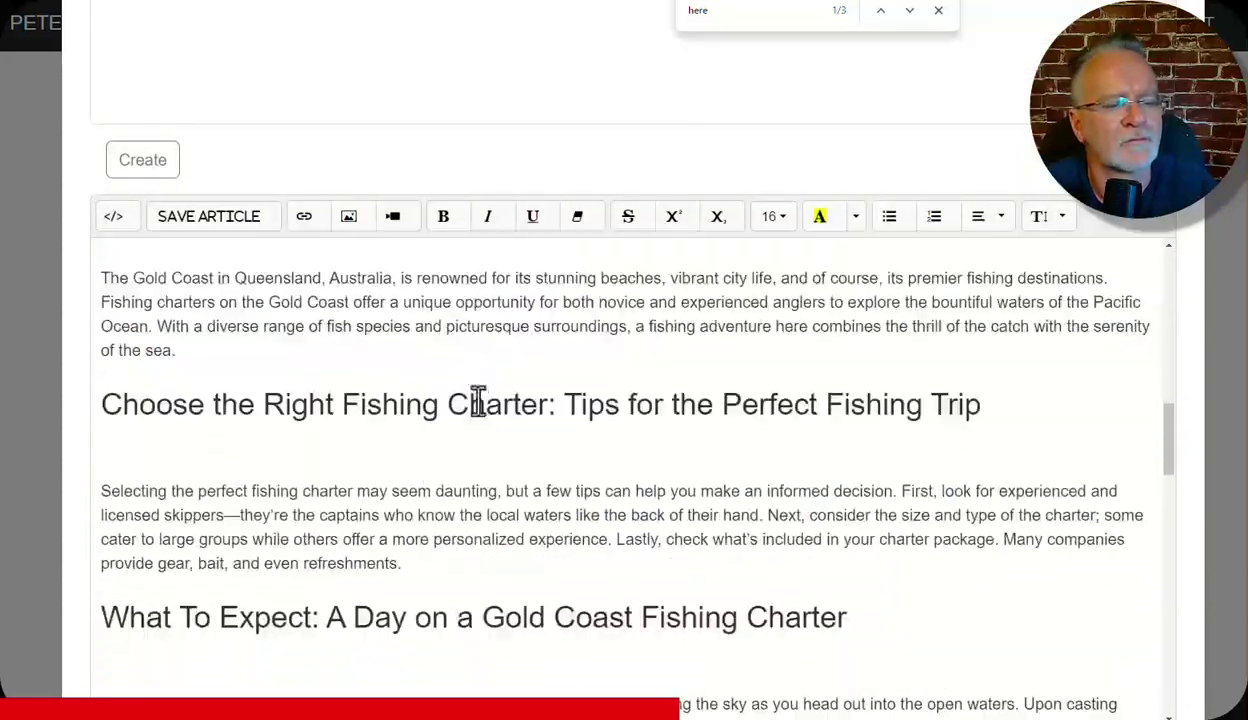
{"action": "scroll", "coordinate": [480, 404], "scroll_direction": "down", "scroll_amount": 10}
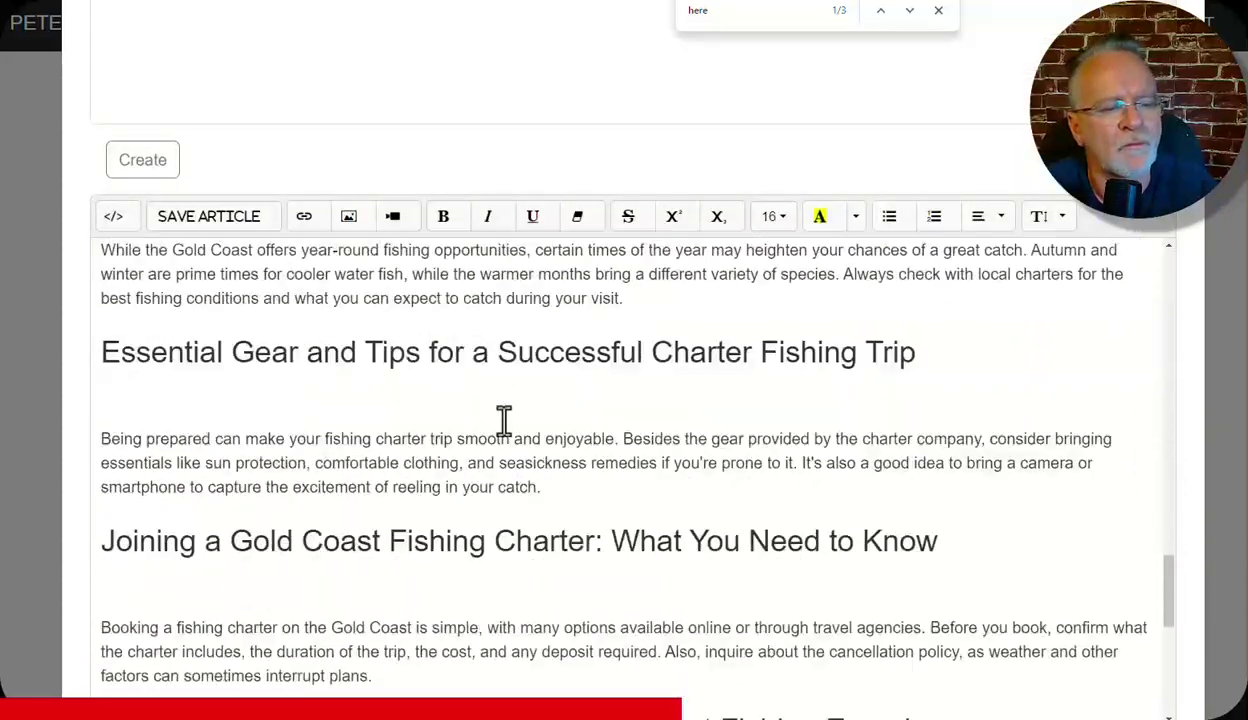
{"action": "scroll", "coordinate": [504, 420], "scroll_direction": "down", "scroll_amount": 7}
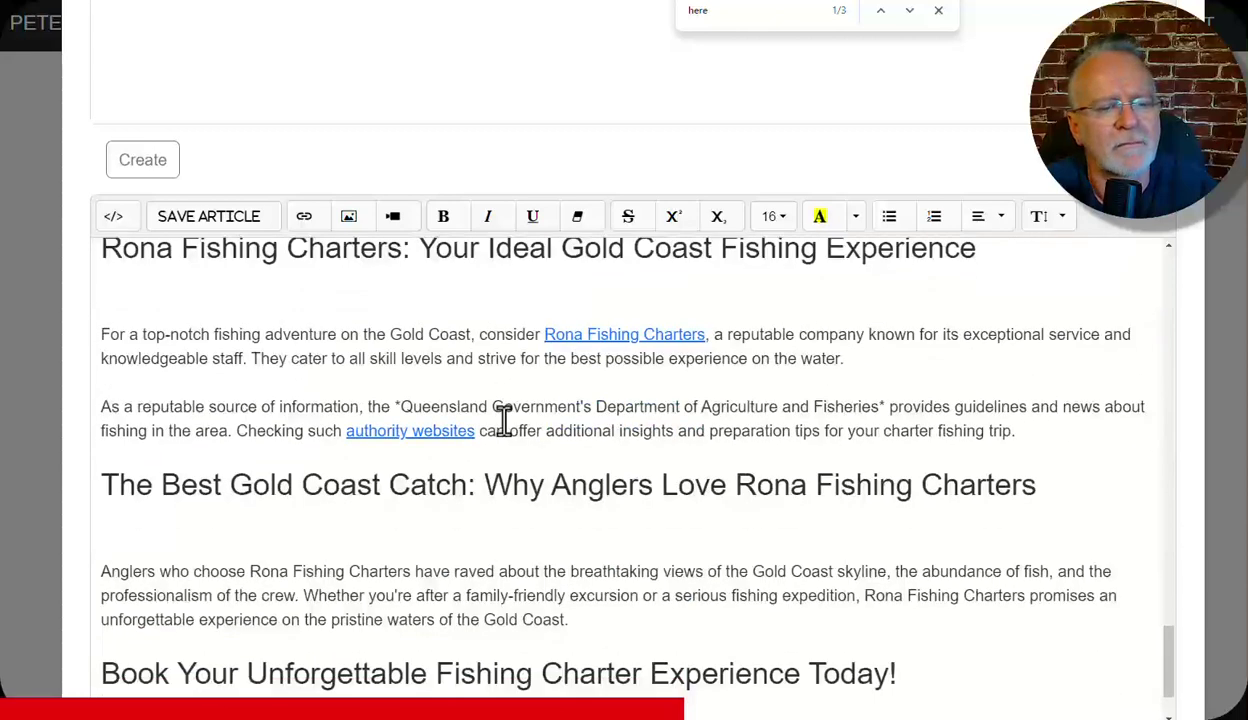
Check where the 'authority websites' link in the article points
{"action": "left_click", "coordinate": [413, 430]}
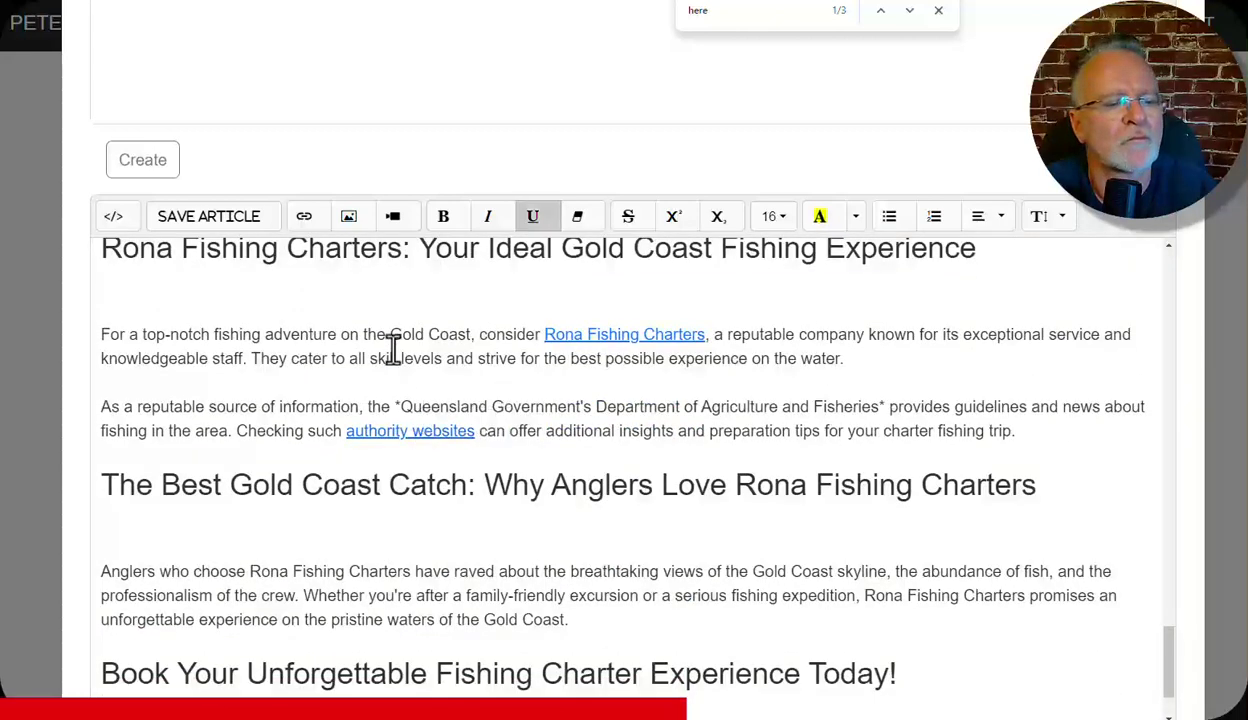
{"action": "left_click", "coordinate": [305, 216]}
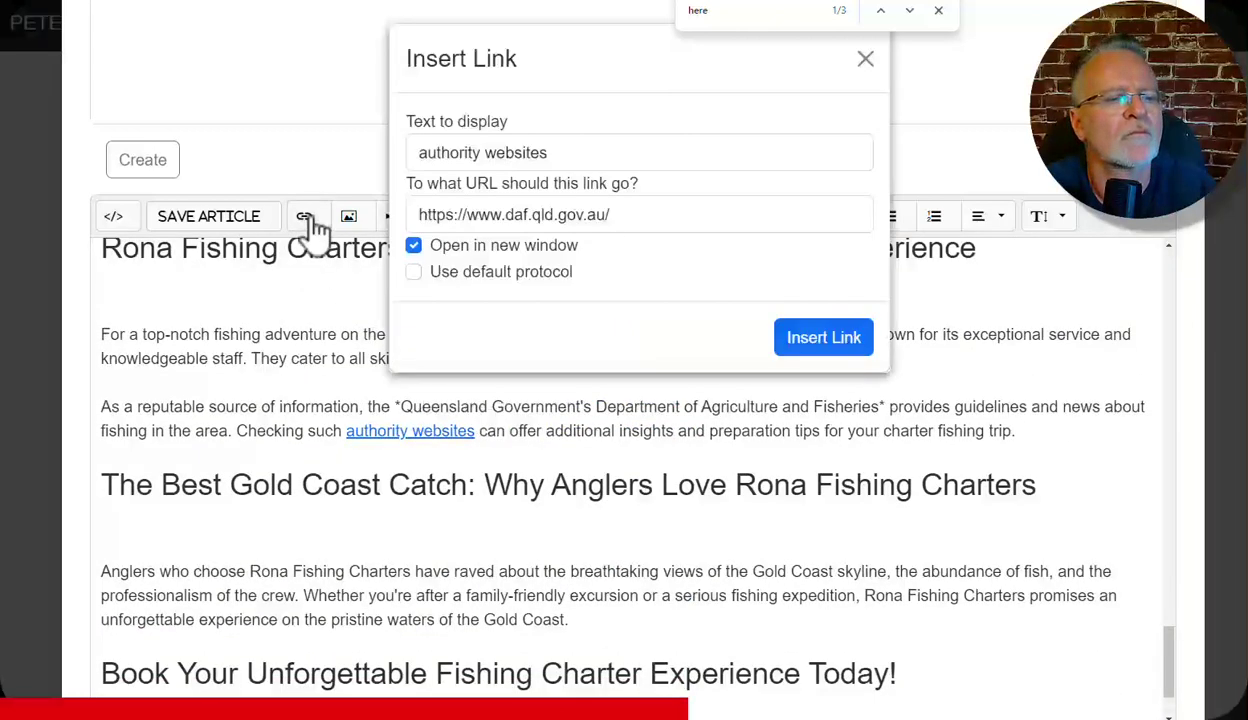
{"action": "left_click", "coordinate": [864, 57]}
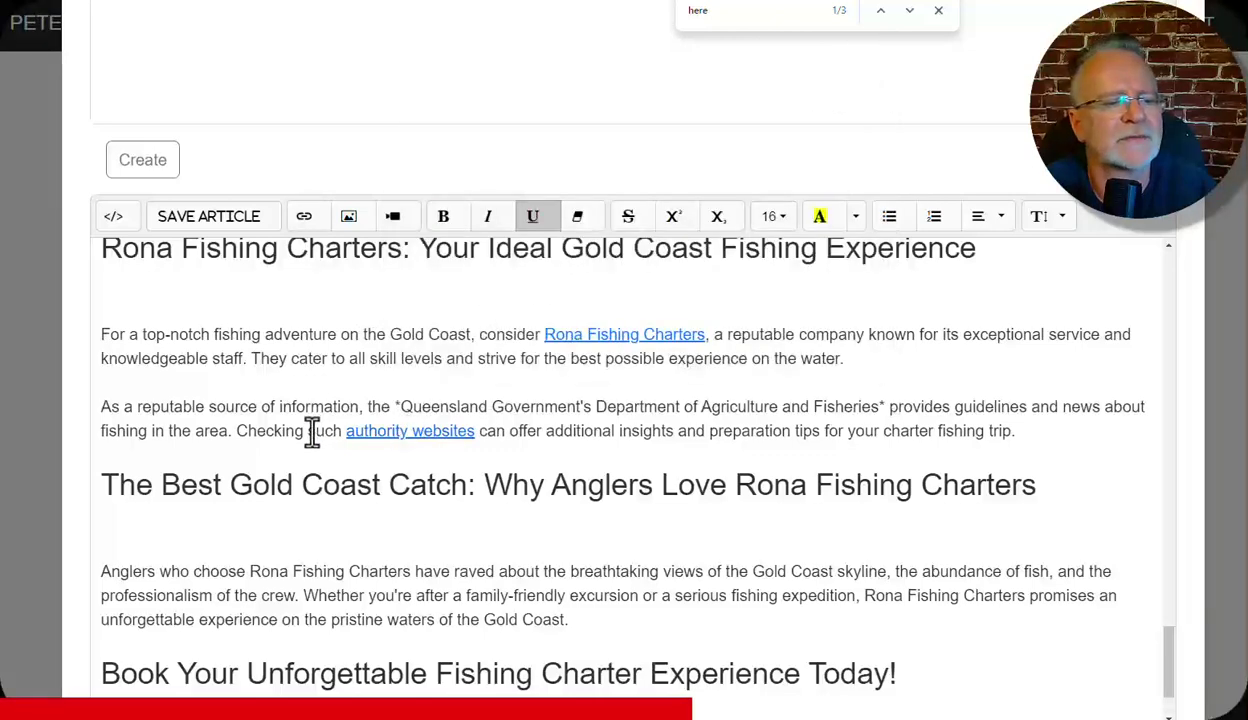
{"action": "scroll", "coordinate": [786, 474], "scroll_direction": "down", "scroll_amount": 2}
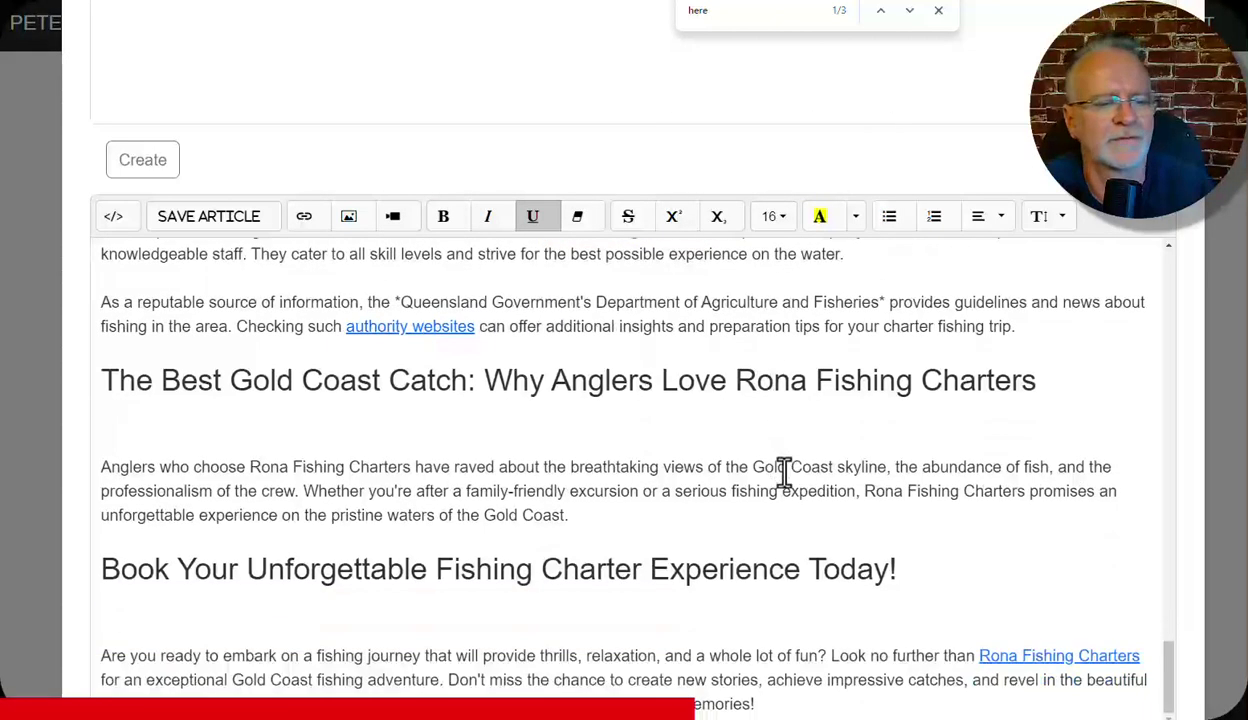
{"action": "scroll", "coordinate": [786, 474], "scroll_direction": "up", "scroll_amount": 15}
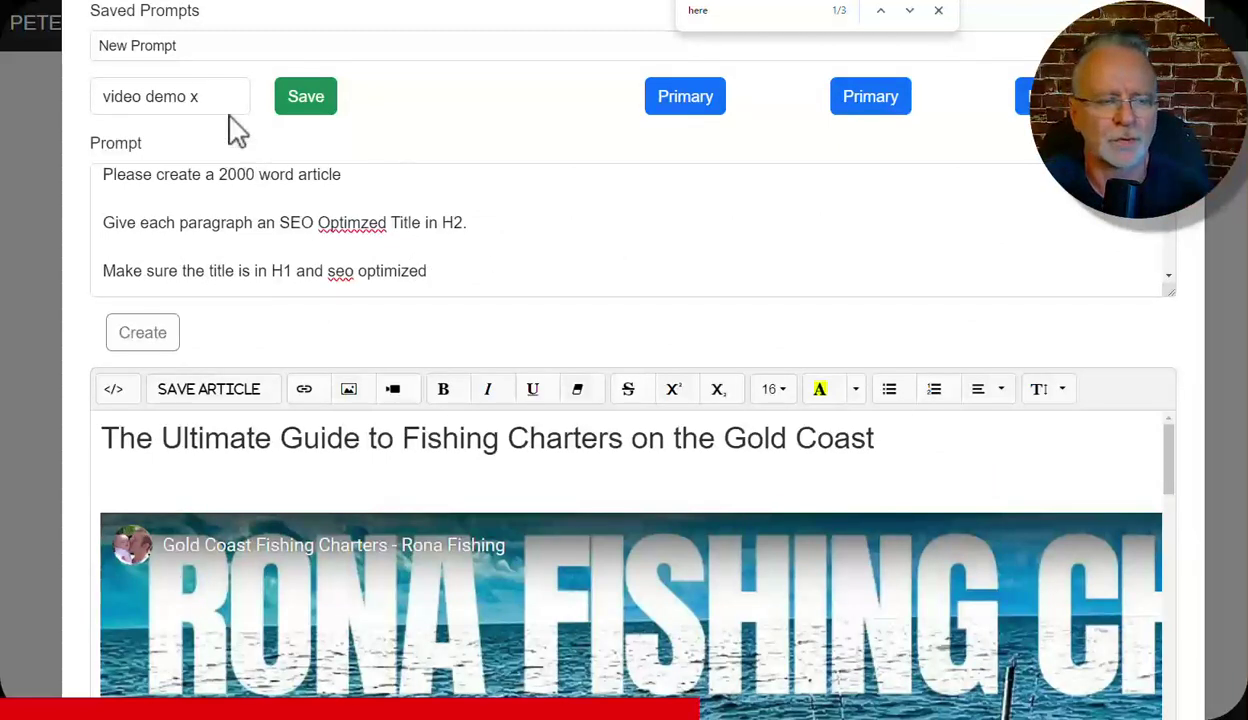
Save the prompt as 'video demo x', generate a new article with the video, and save the article
{"action": "left_click", "coordinate": [318, 108]}
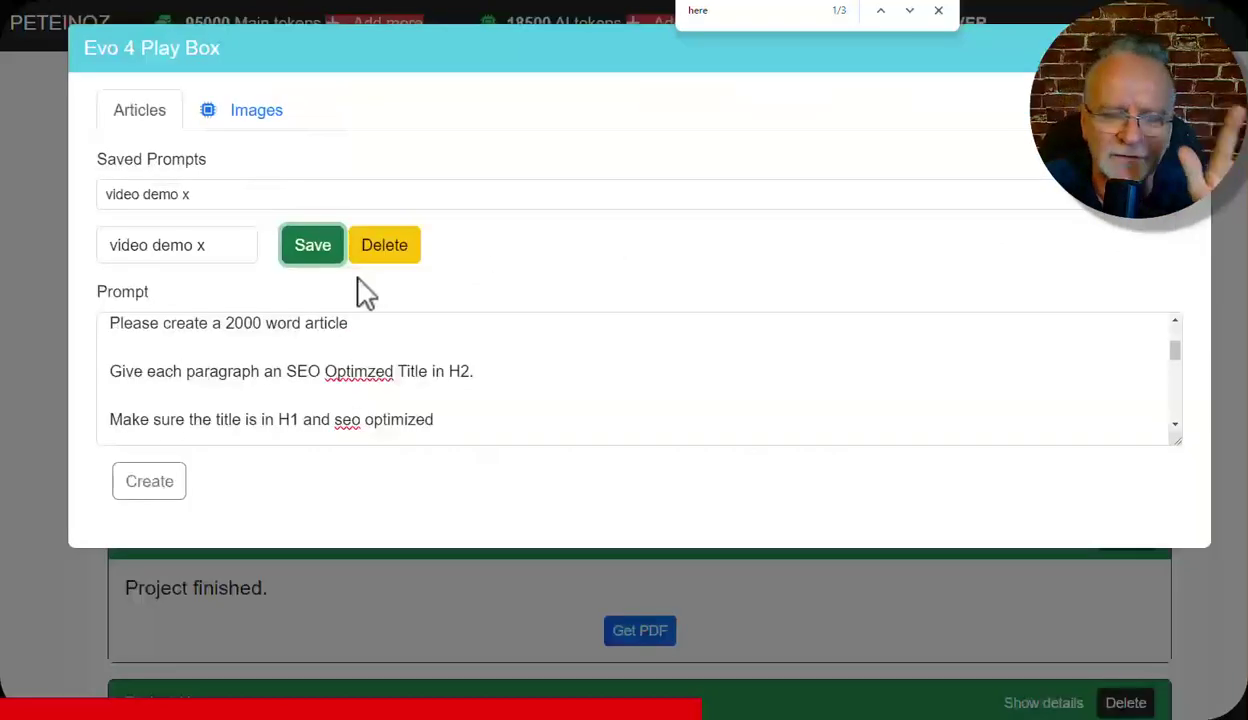
{"action": "left_click", "coordinate": [152, 488]}
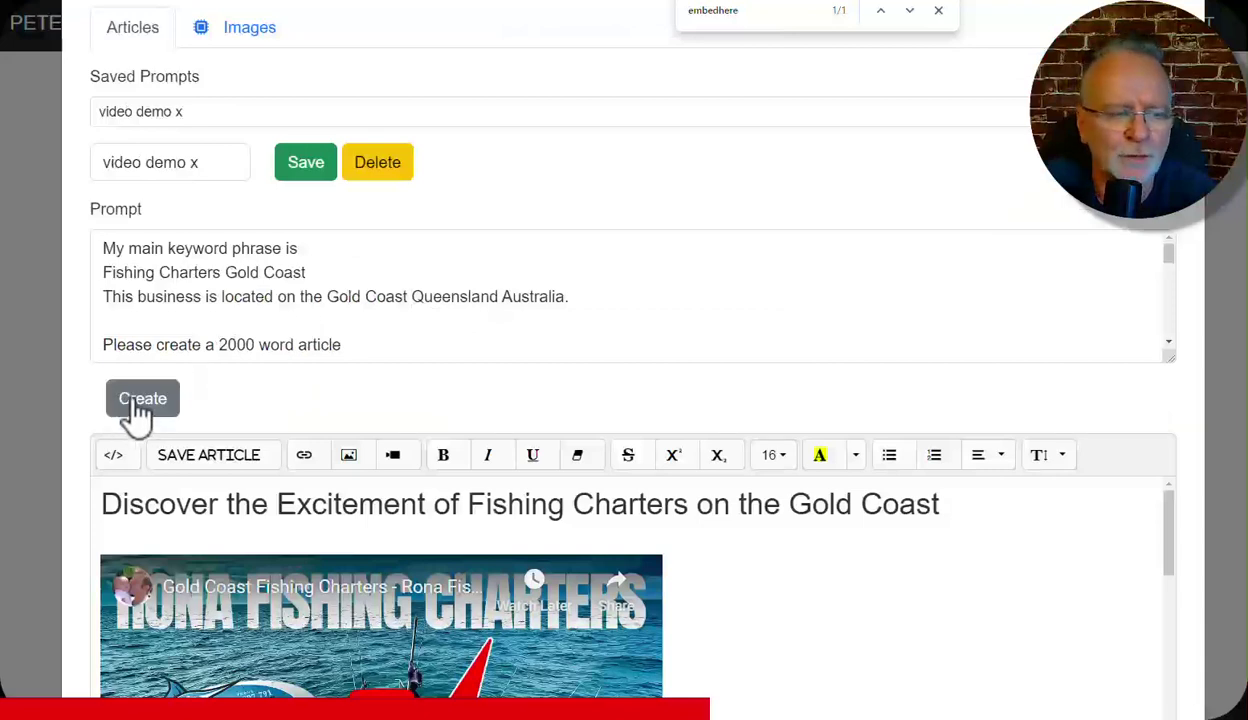
{"action": "left_click", "coordinate": [198, 467]}
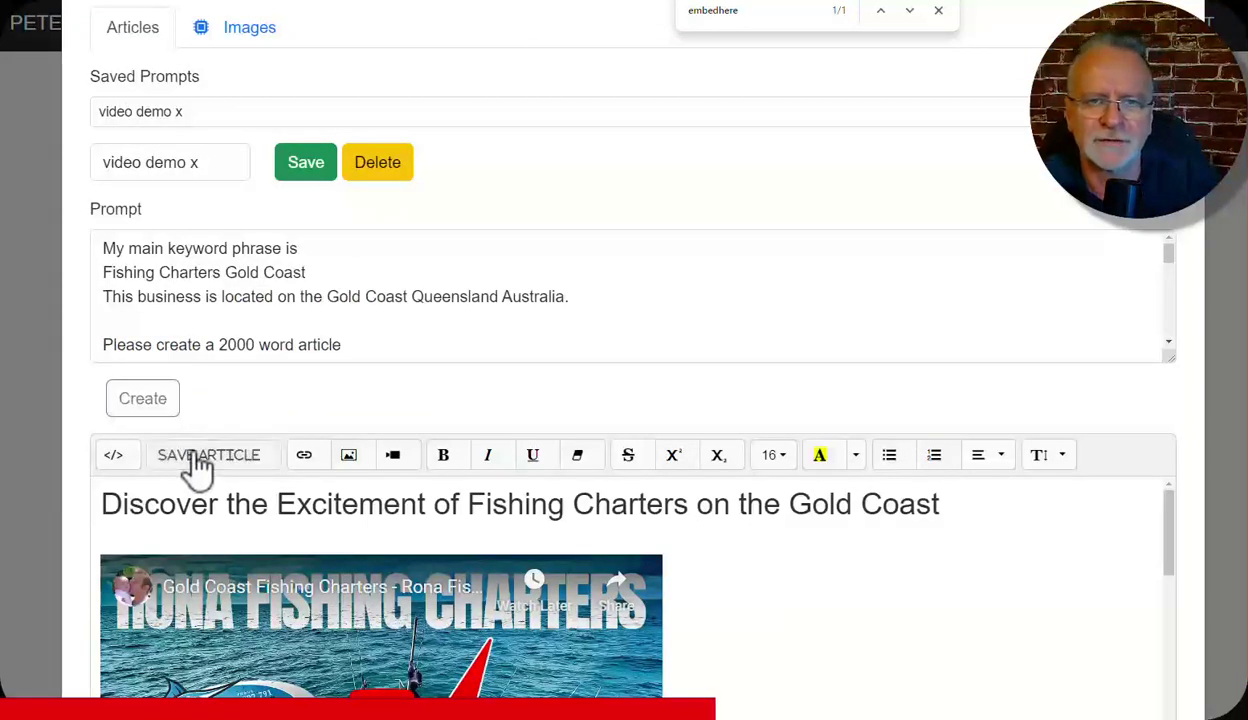
Load the 'Fishing 1' image prompt, append 'Add the Text / Rona Fishing Charters', and create the image
{"action": "left_click", "coordinate": [248, 30]}
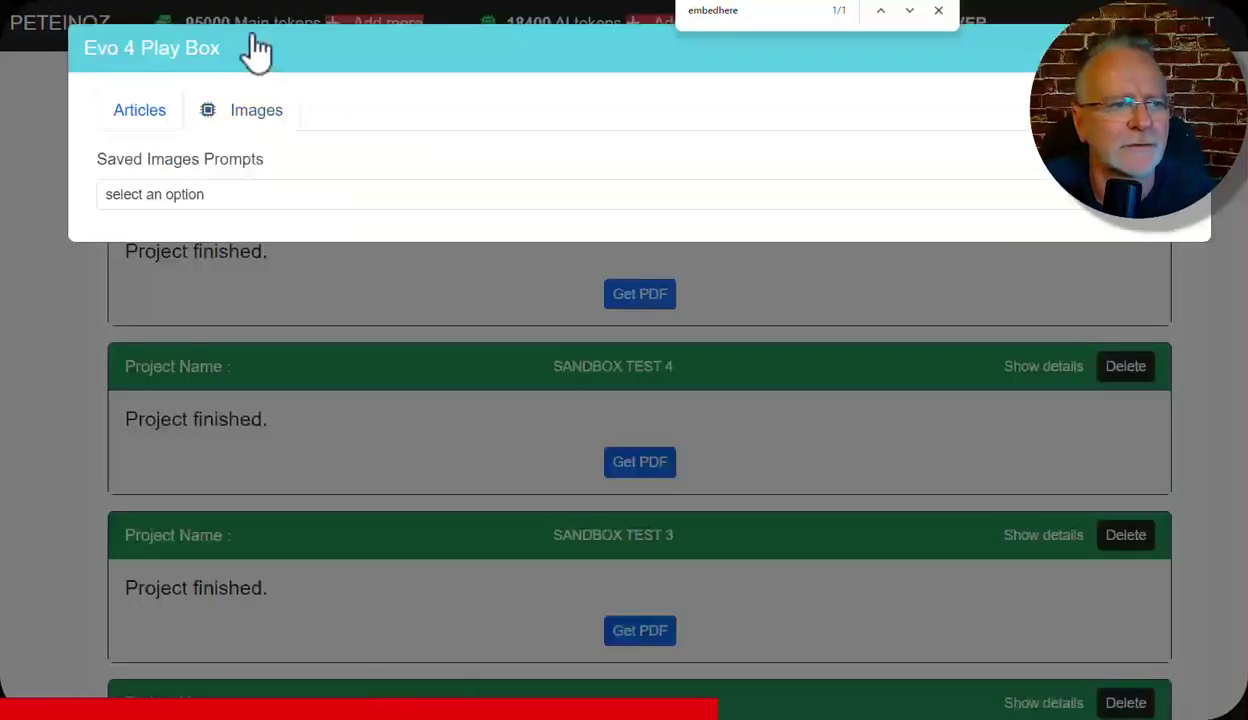
{"action": "left_click", "coordinate": [232, 196]}
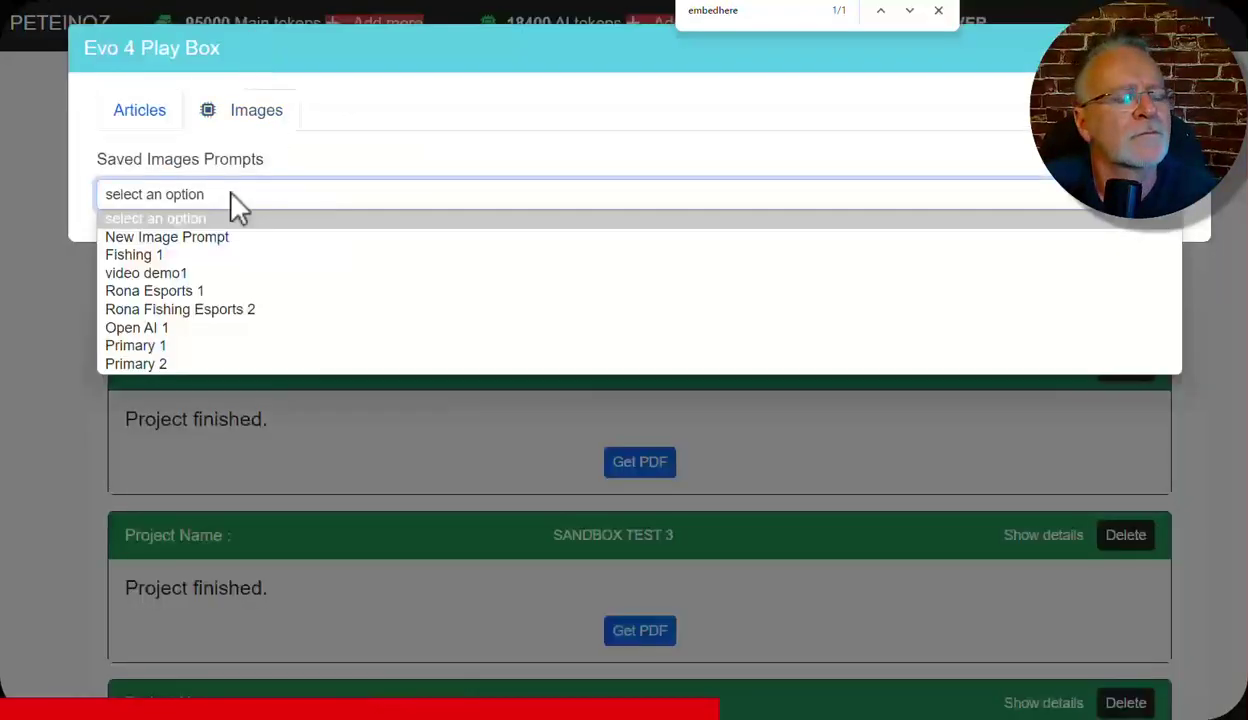
{"action": "left_click", "coordinate": [210, 256]}
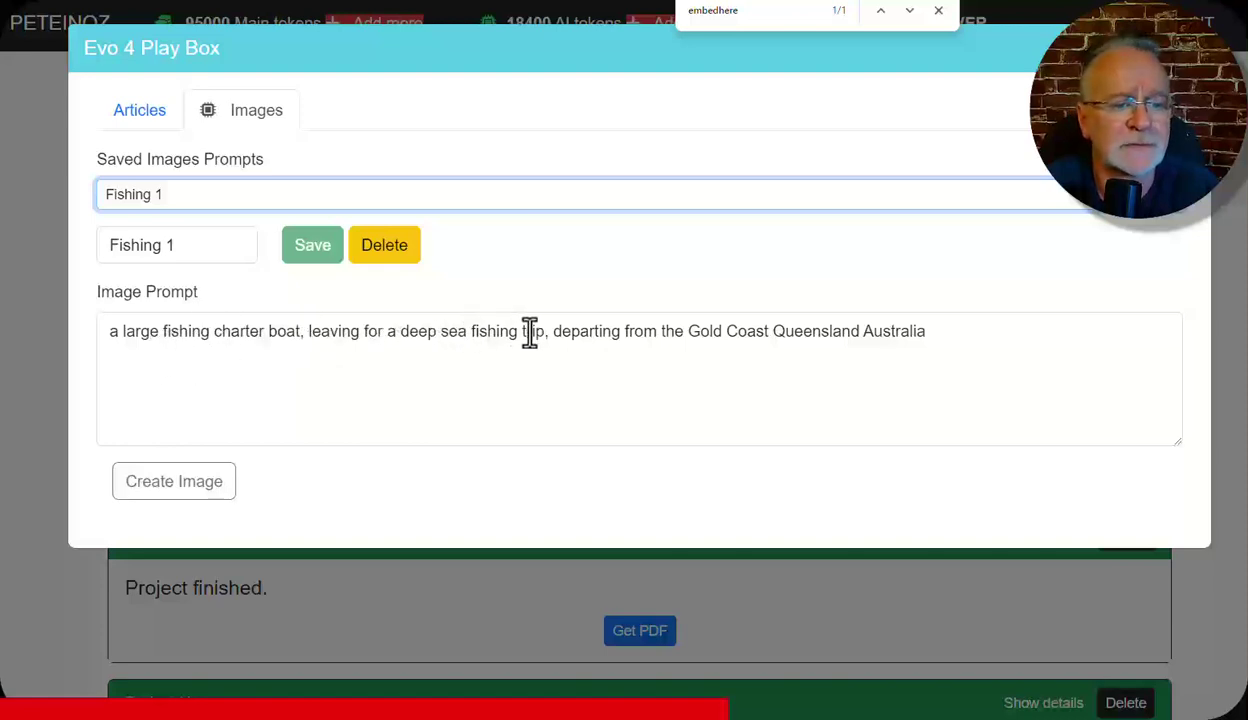
{"action": "left_click", "coordinate": [928, 343]}
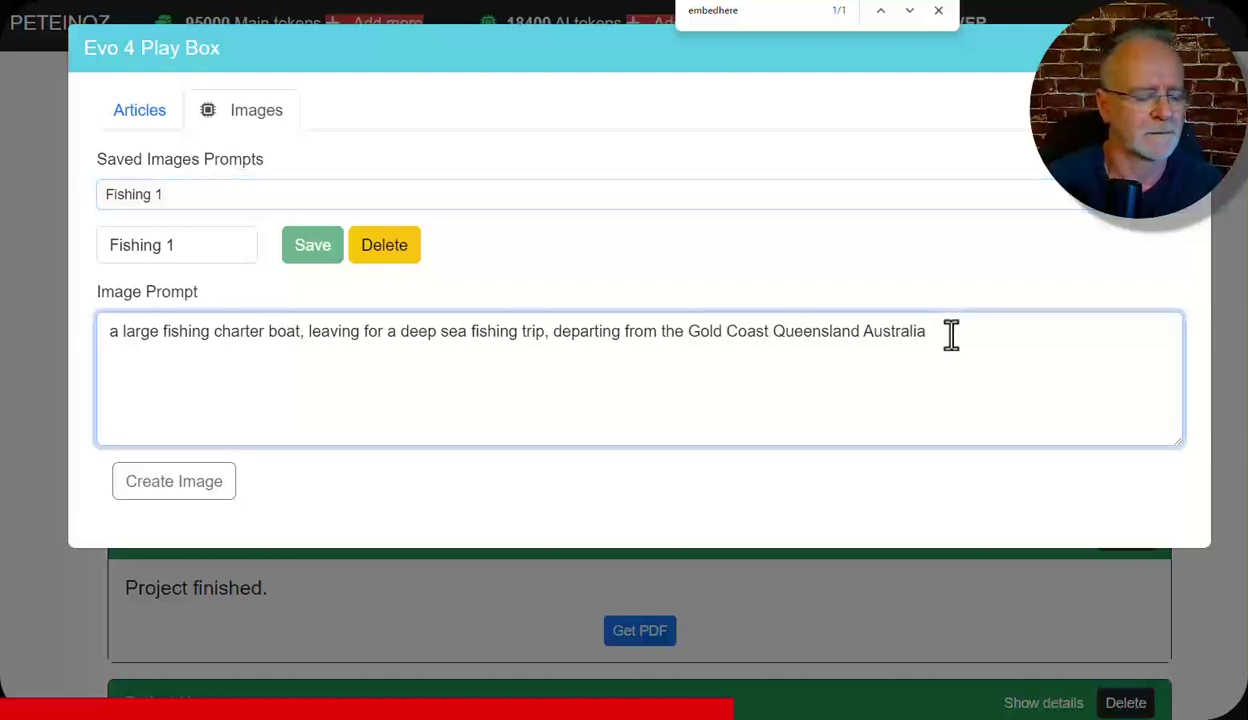
{"action": "type", "text": "Add the Text"}
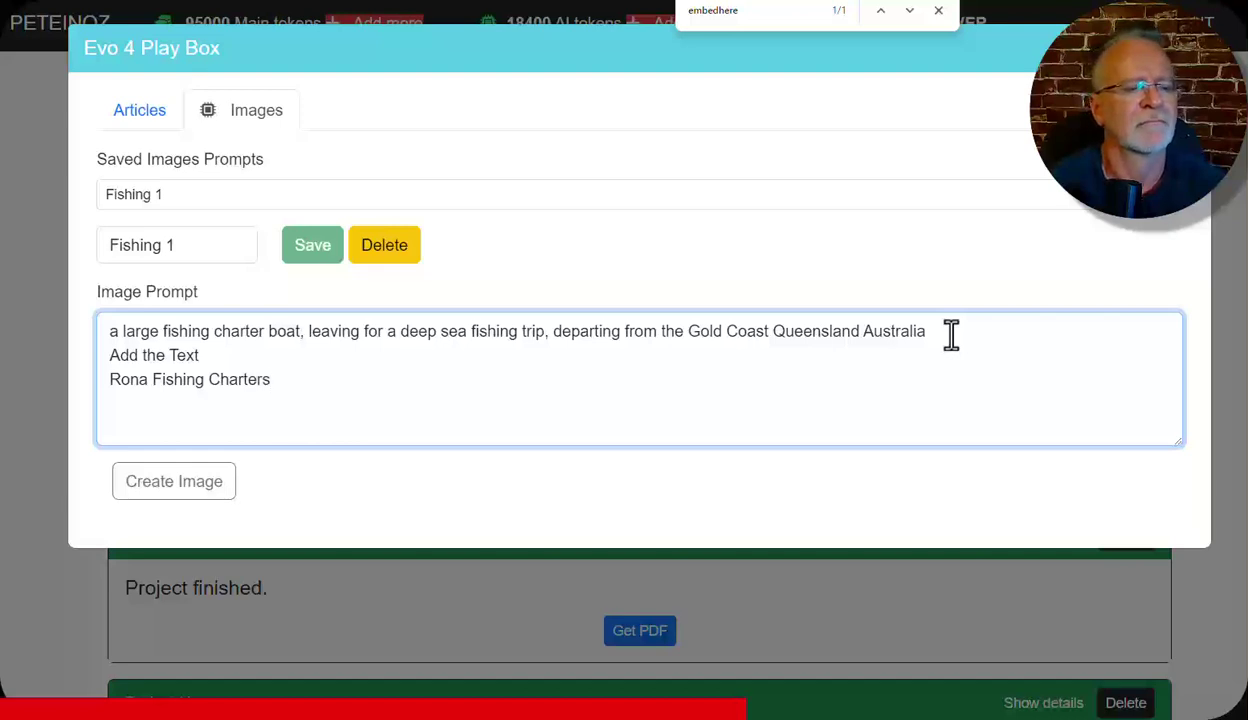
{"action": "left_click", "coordinate": [196, 484]}
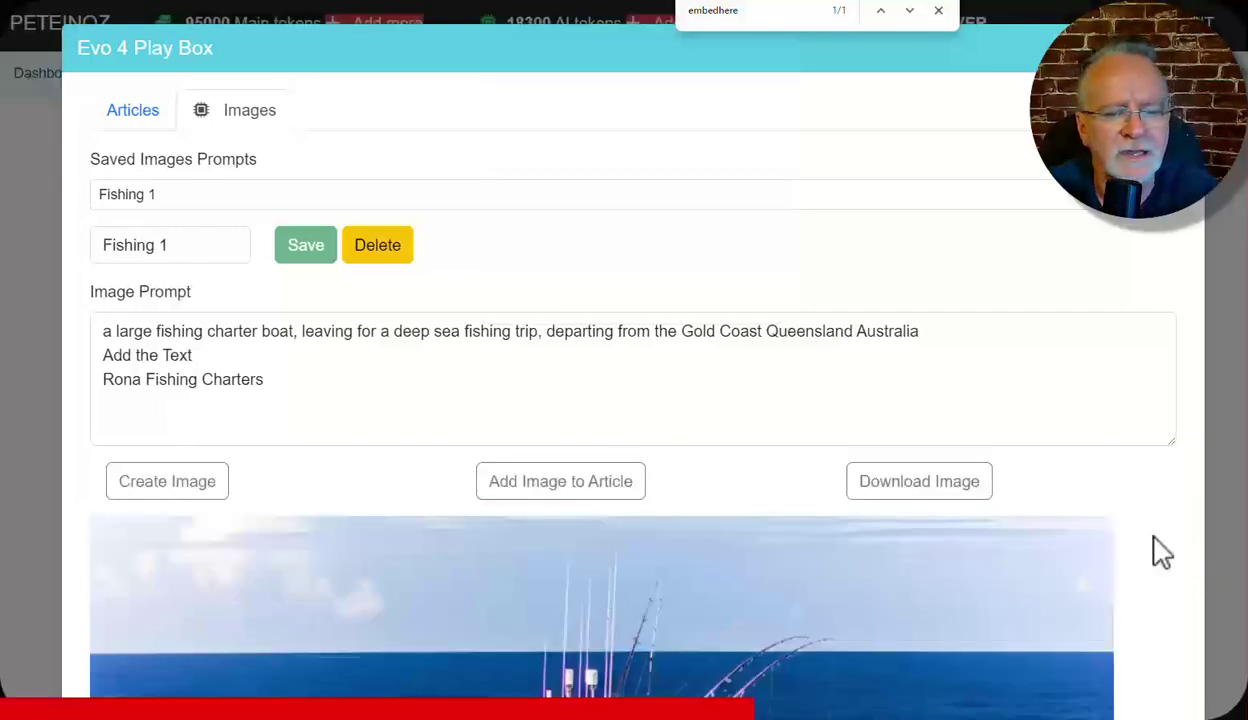
Regenerate the Rona Fishing Charters boat image and insert it into the article
{"action": "scroll", "coordinate": [1155, 550], "scroll_direction": "down", "scroll_amount": 3}
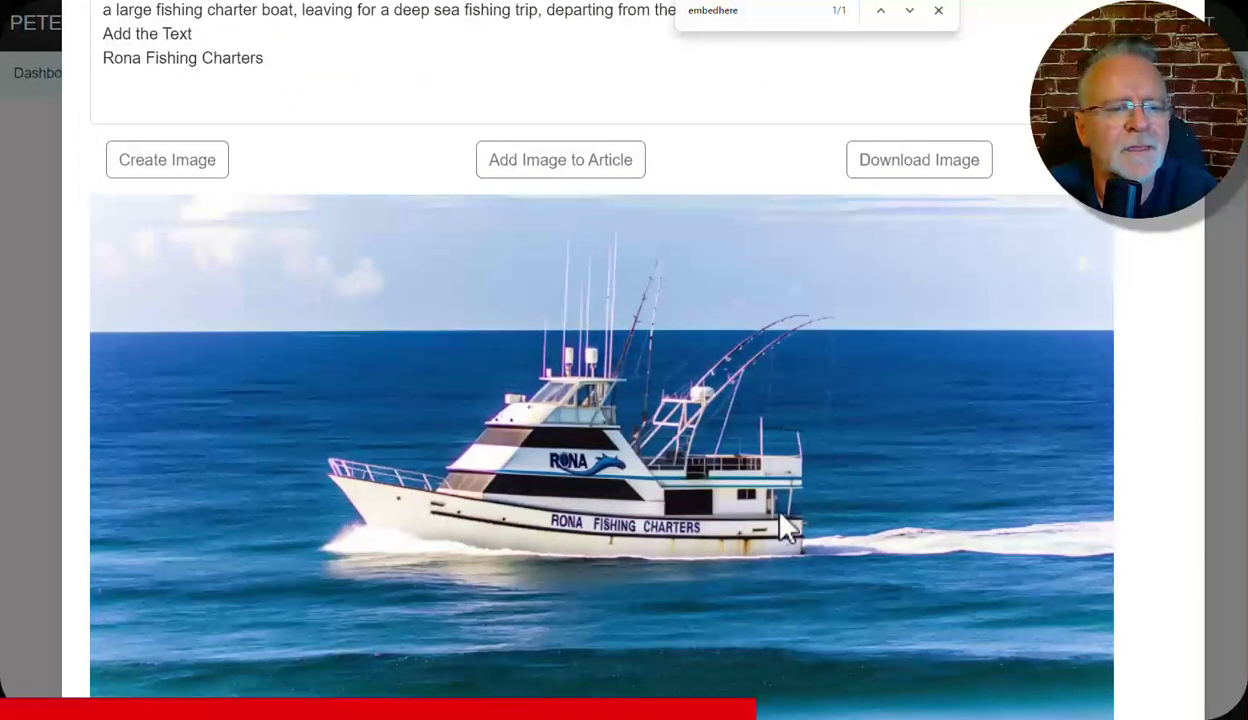
{"action": "scroll", "coordinate": [840, 545], "scroll_direction": "down", "scroll_amount": 1}
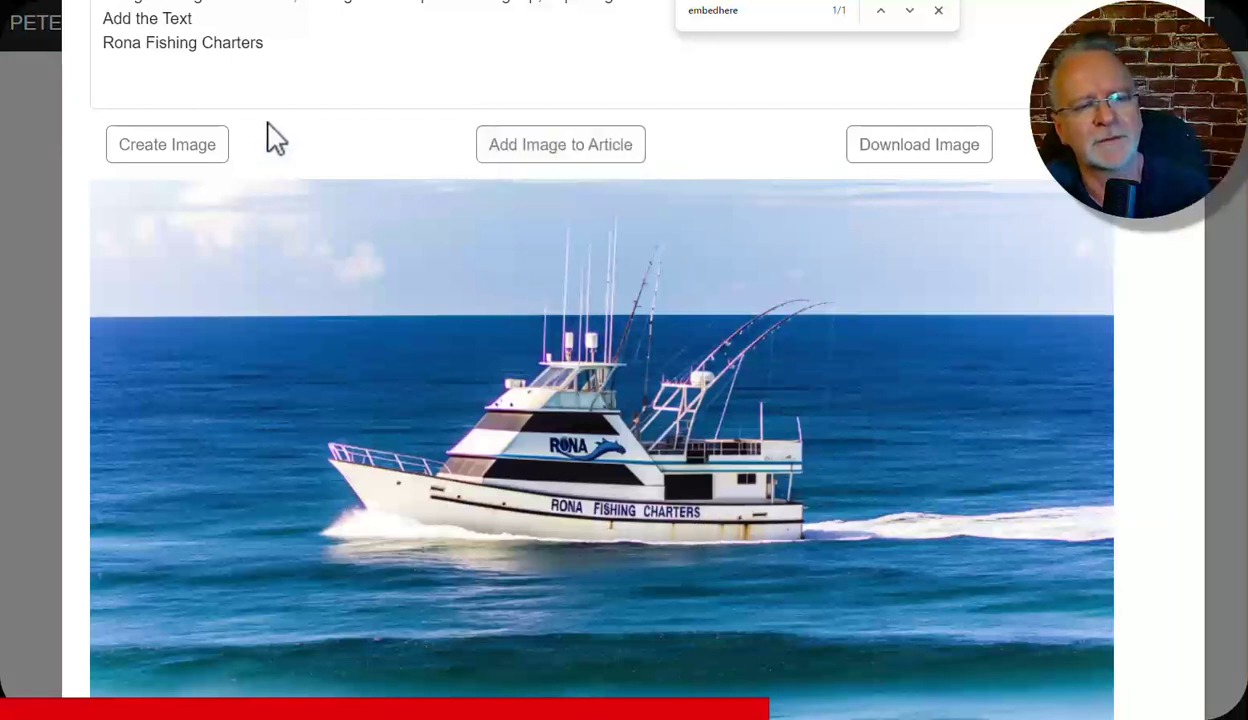
{"action": "left_click", "coordinate": [190, 163]}
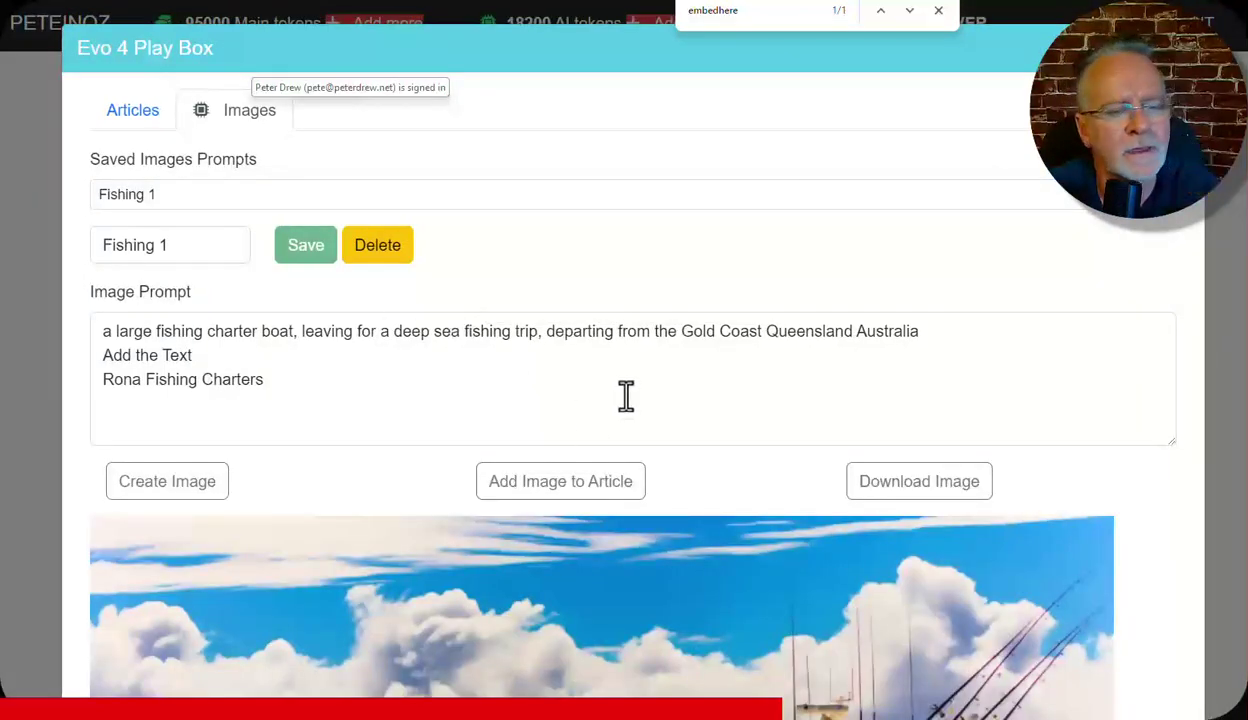
{"action": "scroll", "coordinate": [1116, 475], "scroll_direction": "down", "scroll_amount": 3}
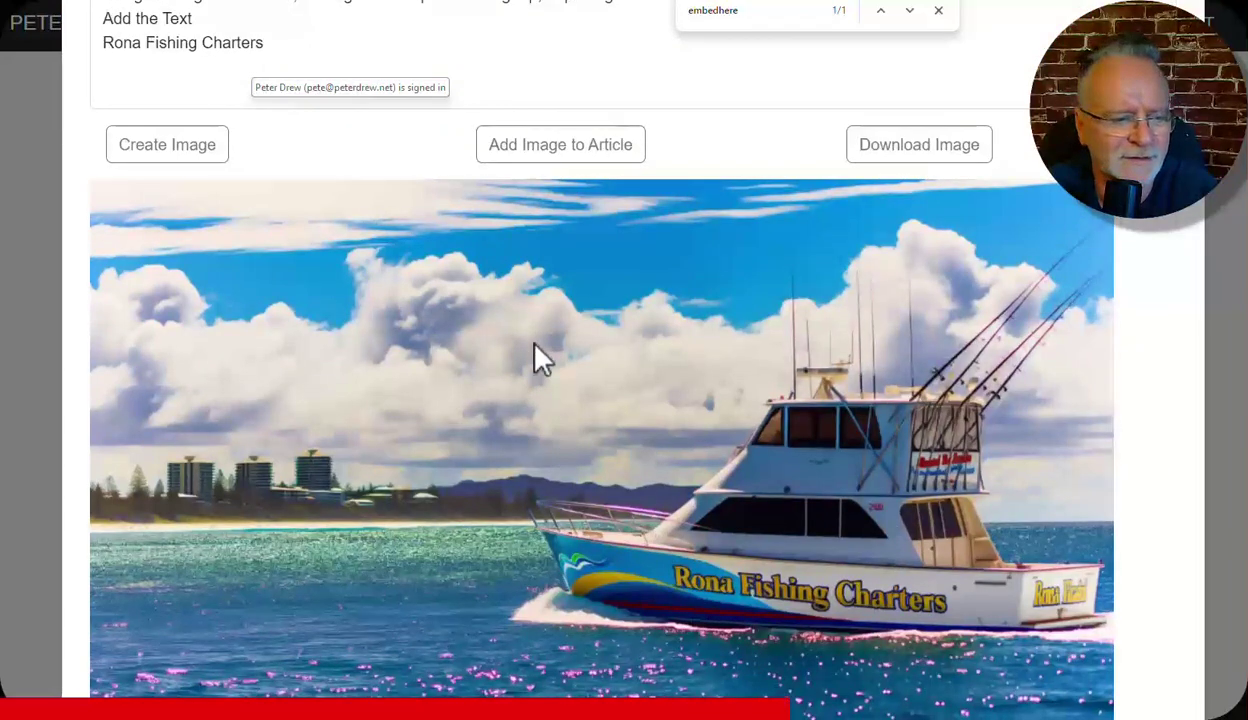
{"action": "left_click", "coordinate": [553, 158]}
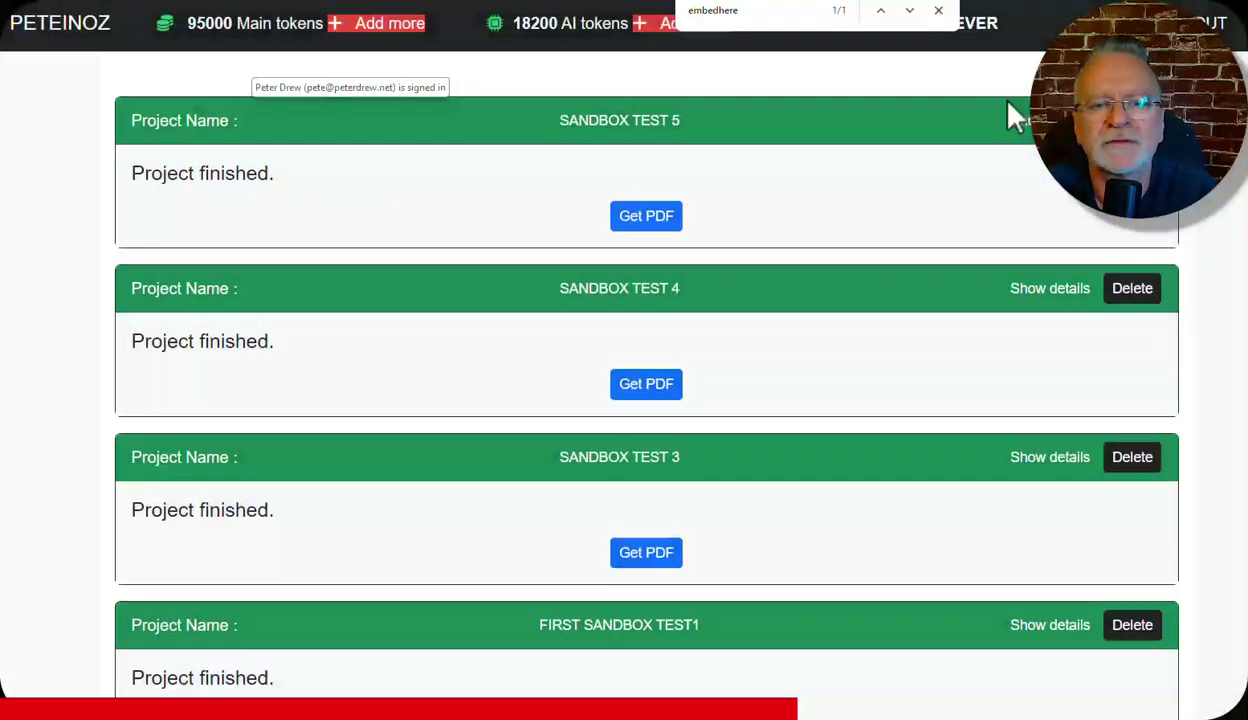
Create a new project with the Streamlined Premium Template and name it Video Demo Sandbox 1
{"action": "scroll", "coordinate": [320, 153], "scroll_direction": "up", "scroll_amount": 5}
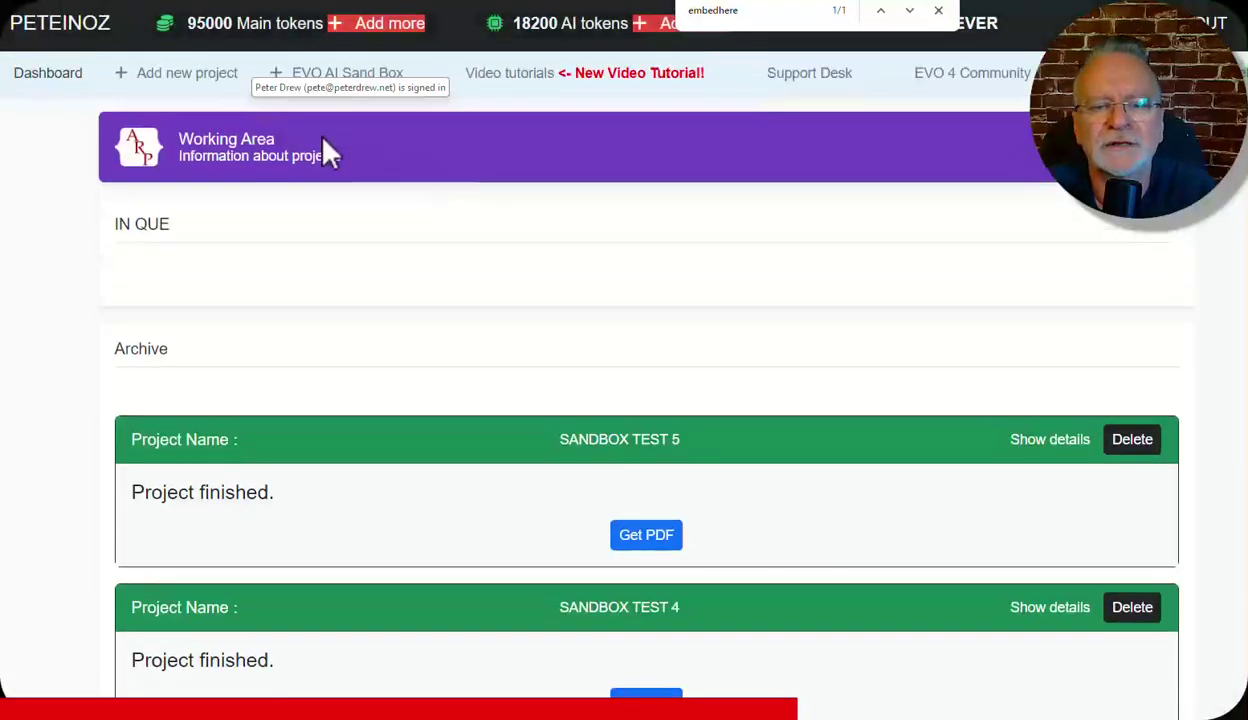
{"action": "left_click", "coordinate": [192, 78]}
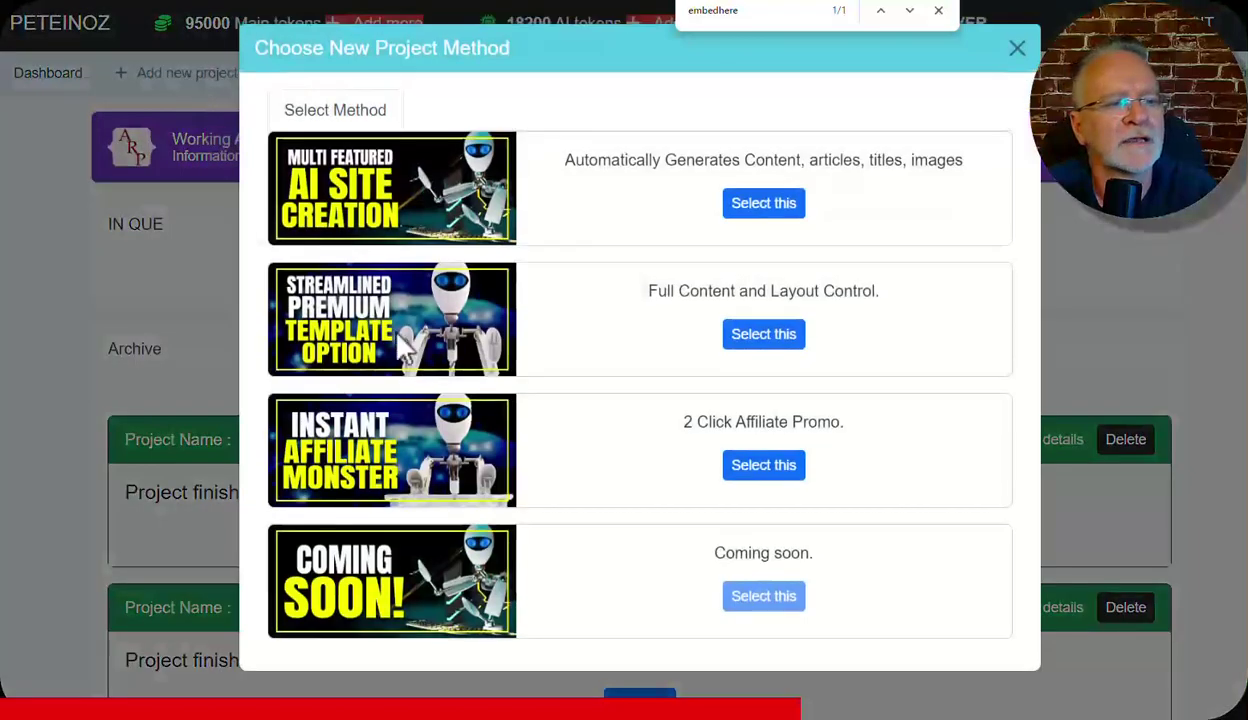
{"action": "left_click", "coordinate": [763, 335]}
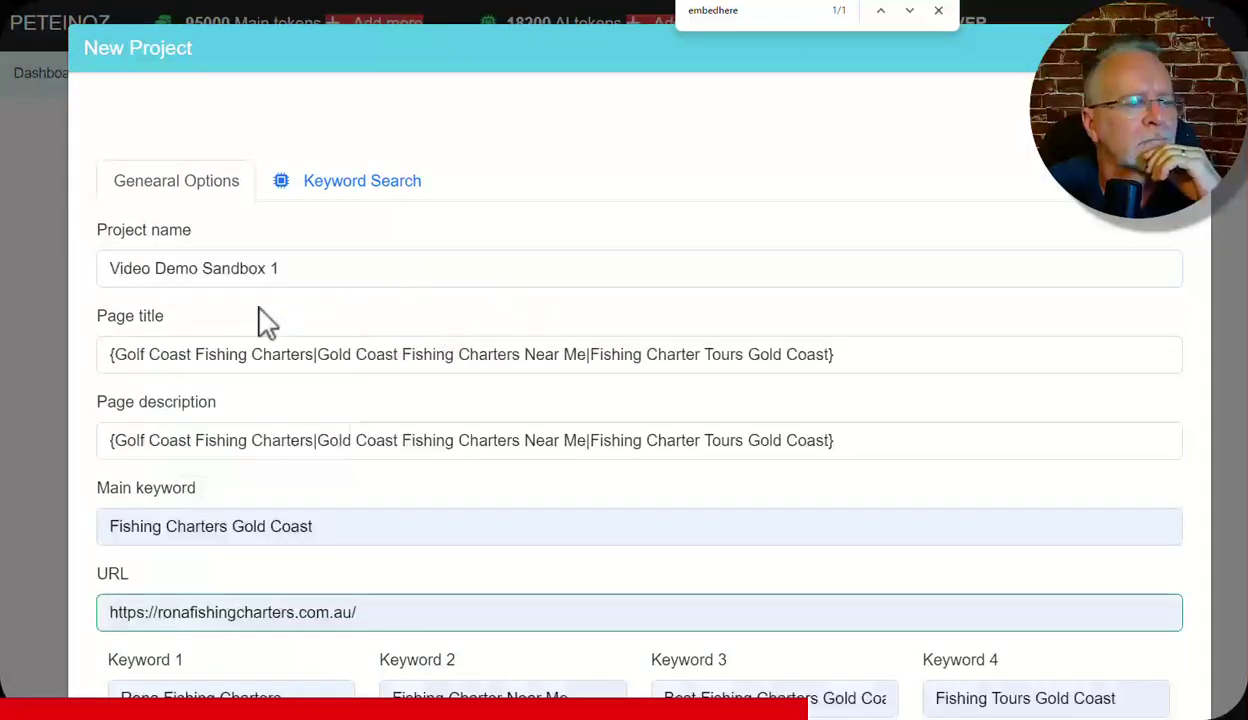
{"action": "left_click", "coordinate": [334, 260]}
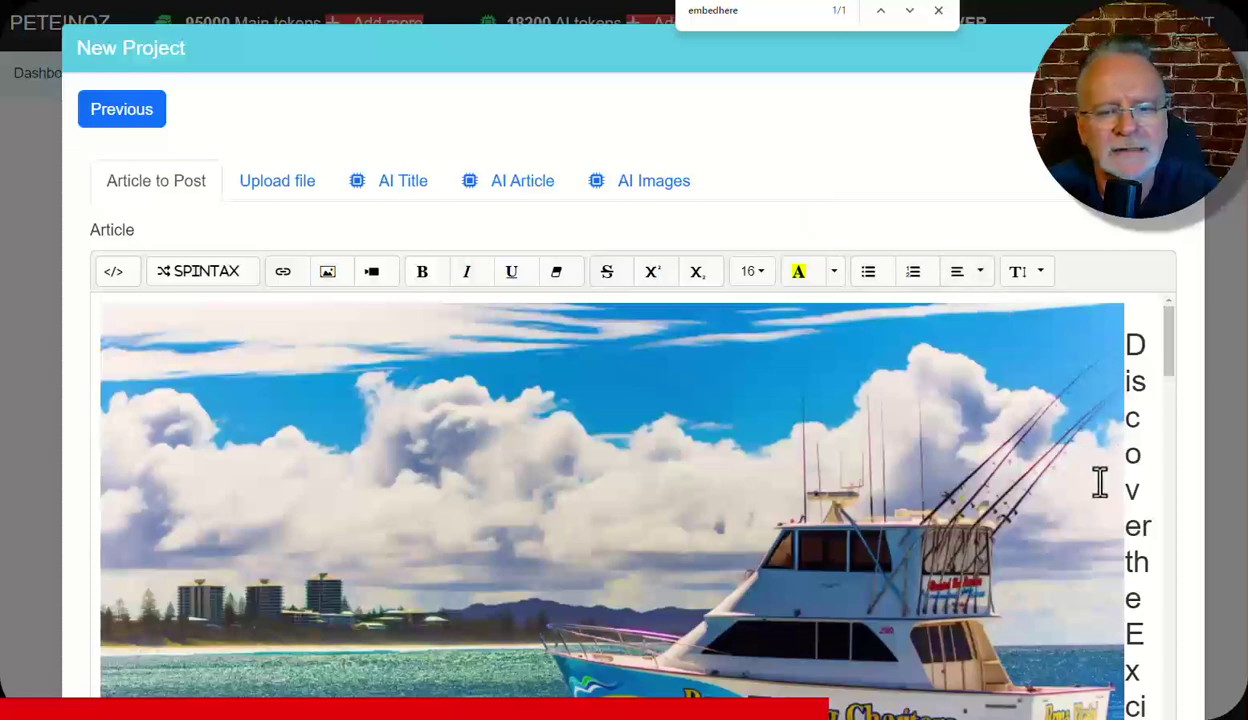
Enlarge the boat image at the top of the article to 1056x600
{"action": "scroll", "coordinate": [1045, 340], "scroll_direction": "down", "scroll_amount": 2}
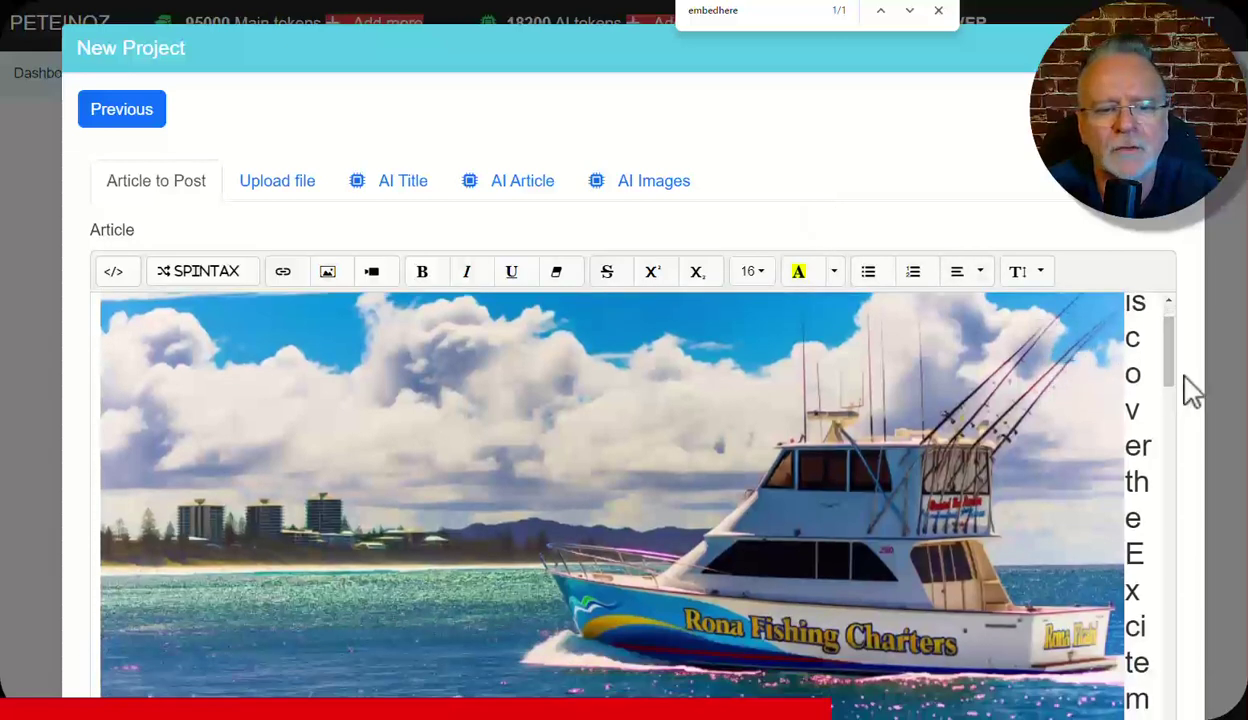
{"action": "scroll", "coordinate": [1185, 390], "scroll_direction": "down", "scroll_amount": 1}
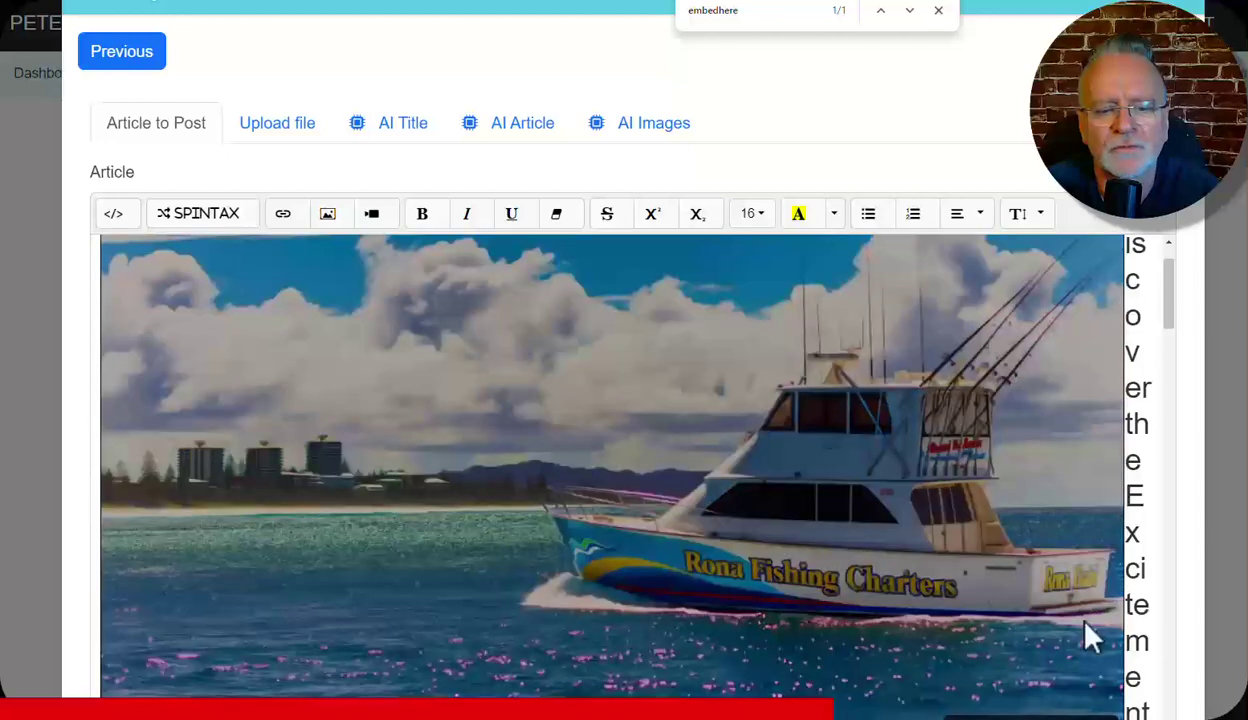
{"action": "scroll", "coordinate": [1151, 601], "scroll_direction": "down", "scroll_amount": 1}
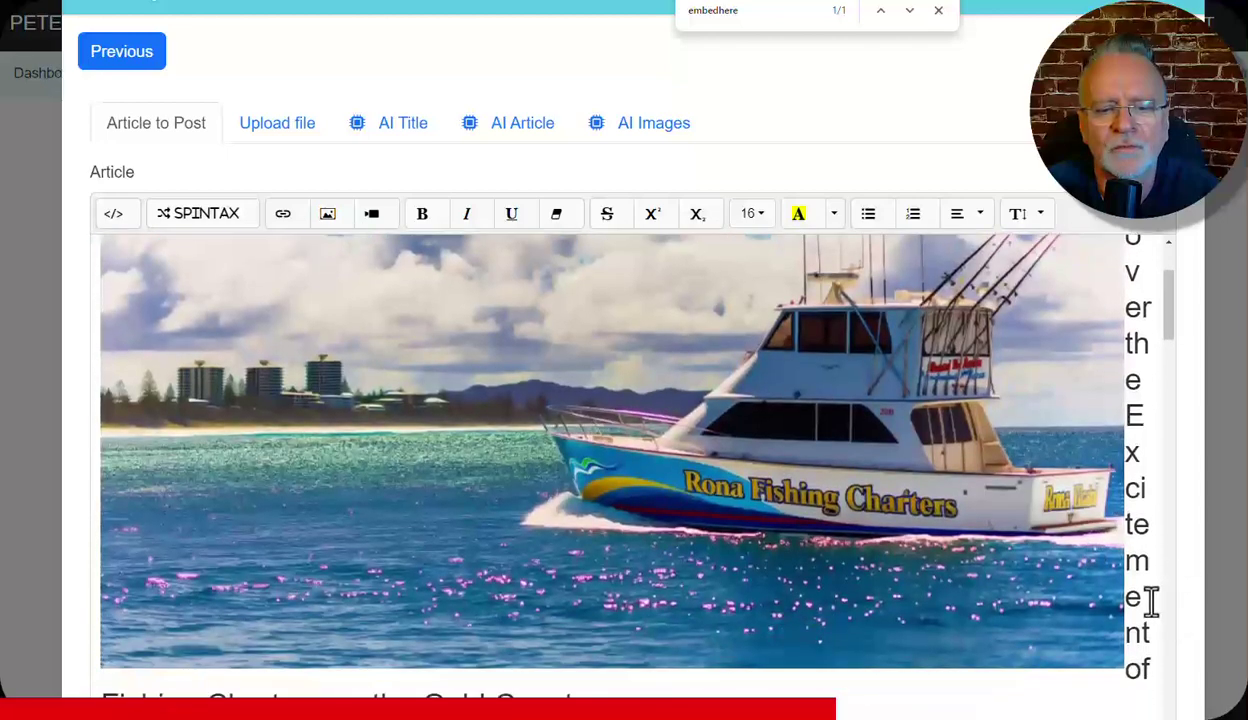
{"action": "left_click", "coordinate": [1104, 664]}
{"action": "left_click_drag", "start_coordinate": [1127, 672], "coordinate": [1165, 688]}
Scroll through the whole fishing-charter article to review its content
{"action": "scroll", "coordinate": [877, 510], "scroll_direction": "down", "scroll_amount": 3}
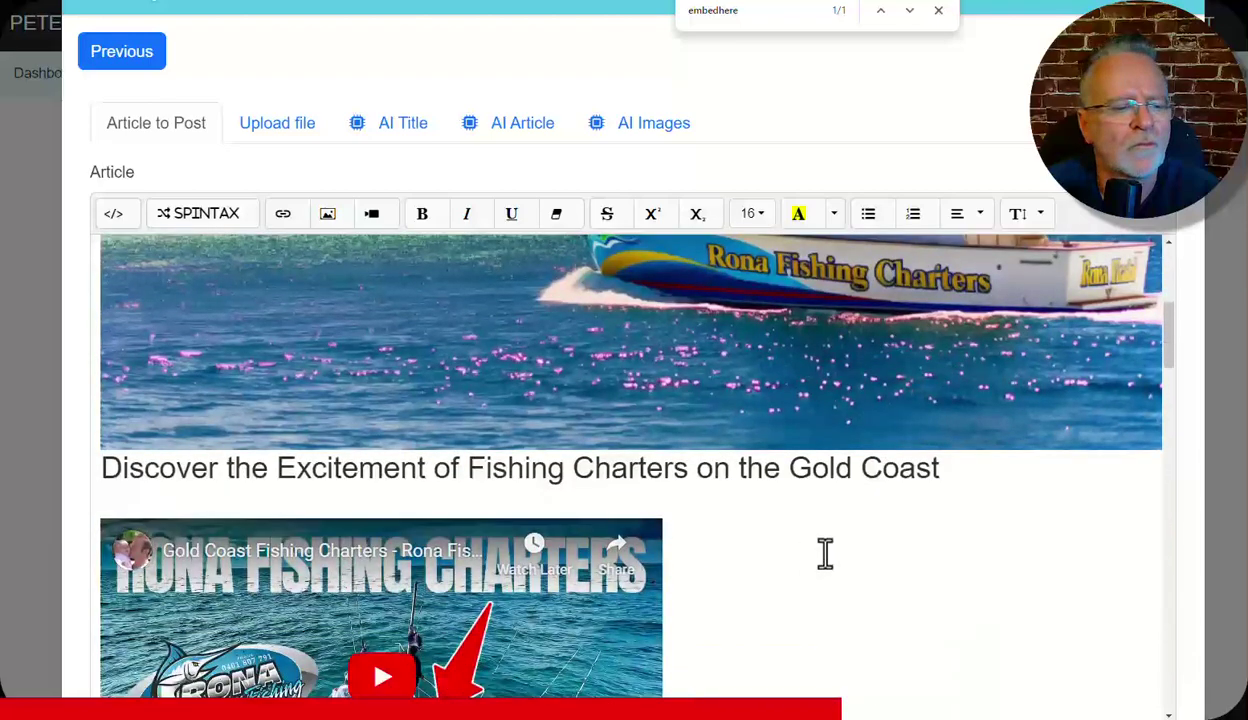
{"action": "scroll", "coordinate": [790, 514], "scroll_direction": "up", "scroll_amount": 5}
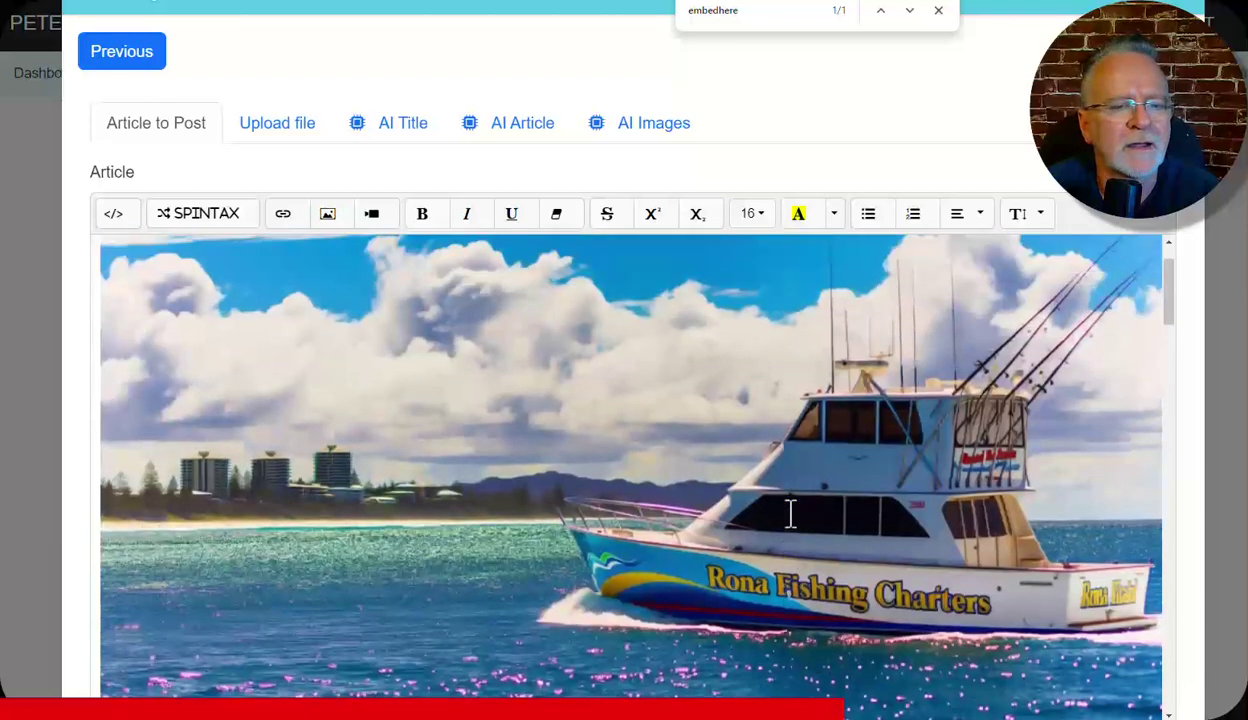
{"action": "scroll", "coordinate": [790, 514], "scroll_direction": "down", "scroll_amount": 10}
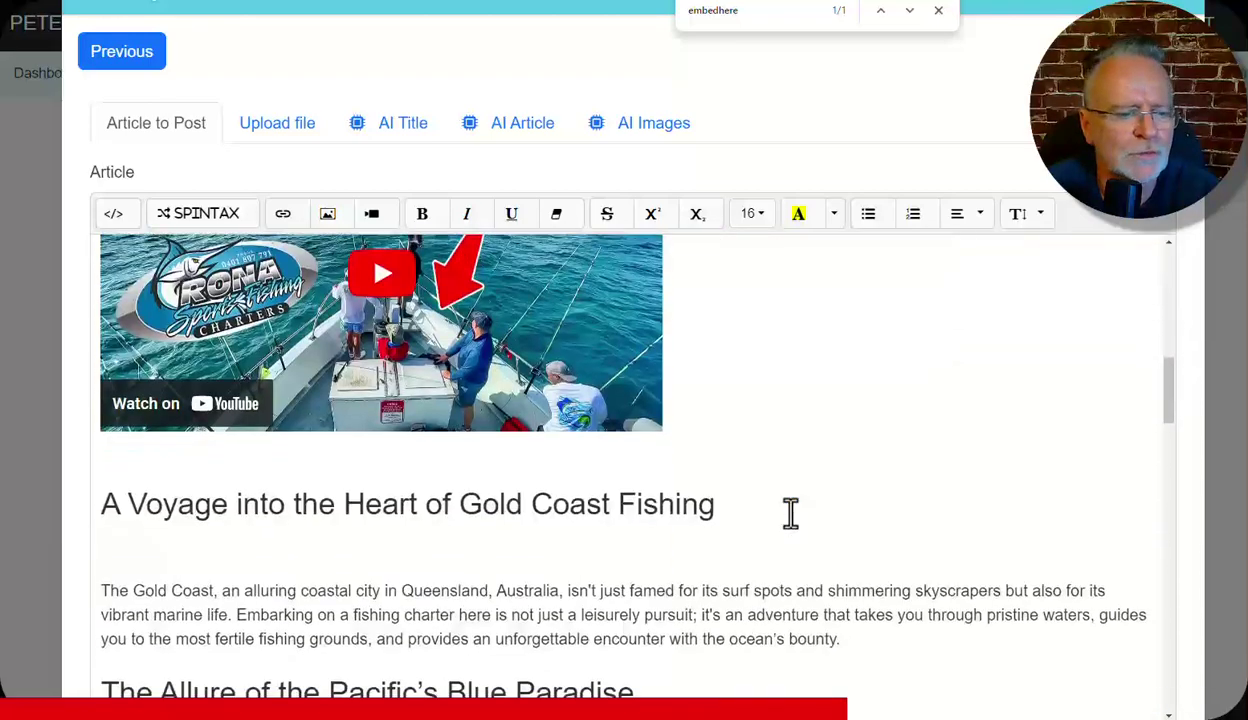
{"action": "scroll", "coordinate": [790, 514], "scroll_direction": "down", "scroll_amount": 7}
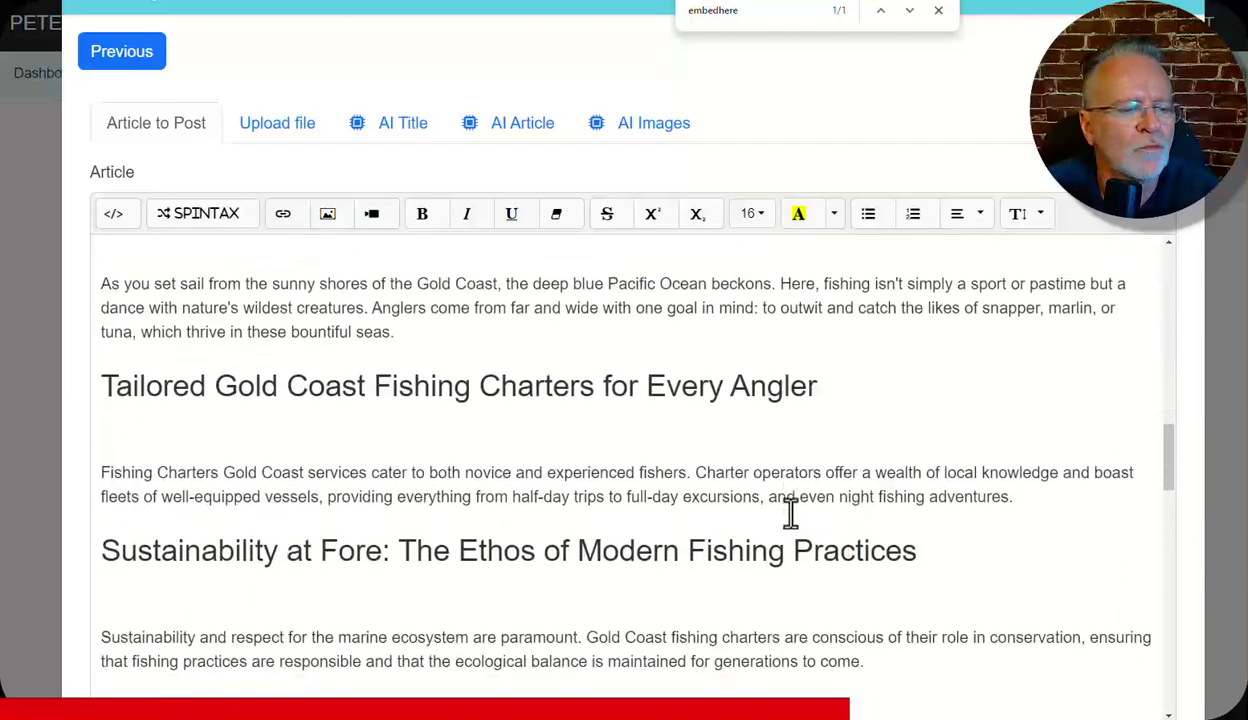
{"action": "scroll", "coordinate": [790, 514], "scroll_direction": "down", "scroll_amount": 12}
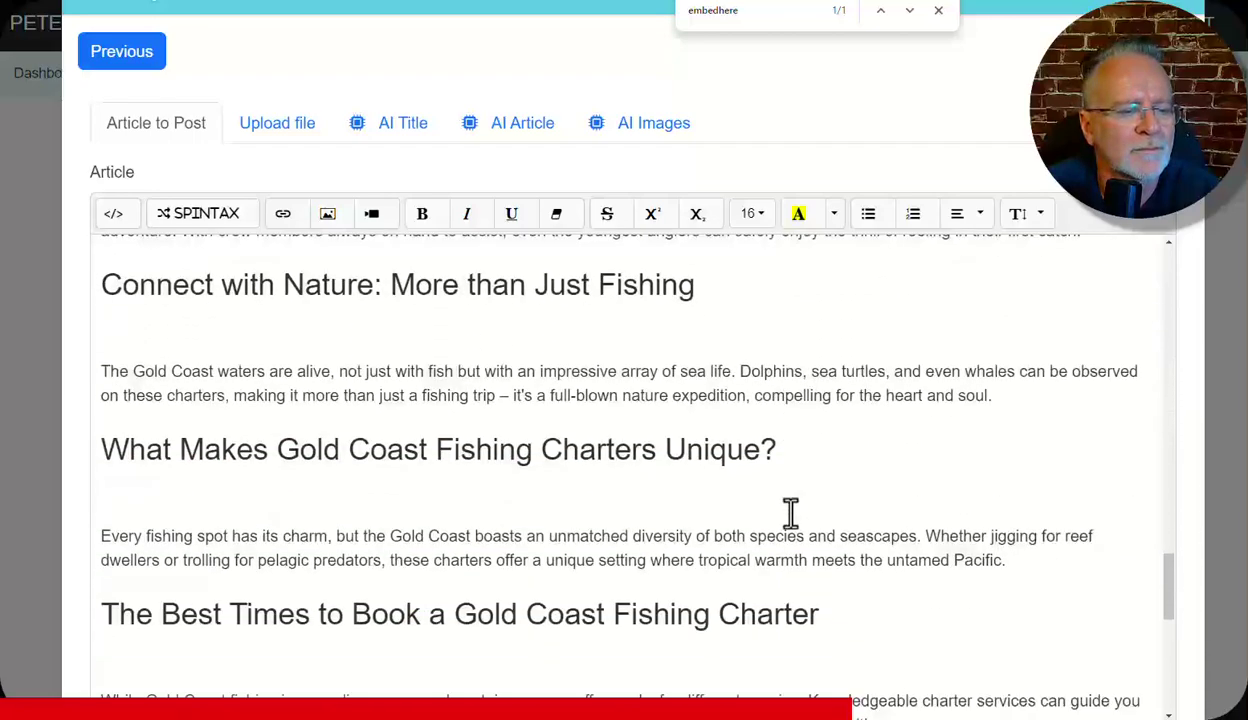
{"action": "scroll", "coordinate": [790, 514], "scroll_direction": "down", "scroll_amount": 3}
{"action": "scroll", "coordinate": [783, 447], "scroll_direction": "down", "scroll_amount": 3}
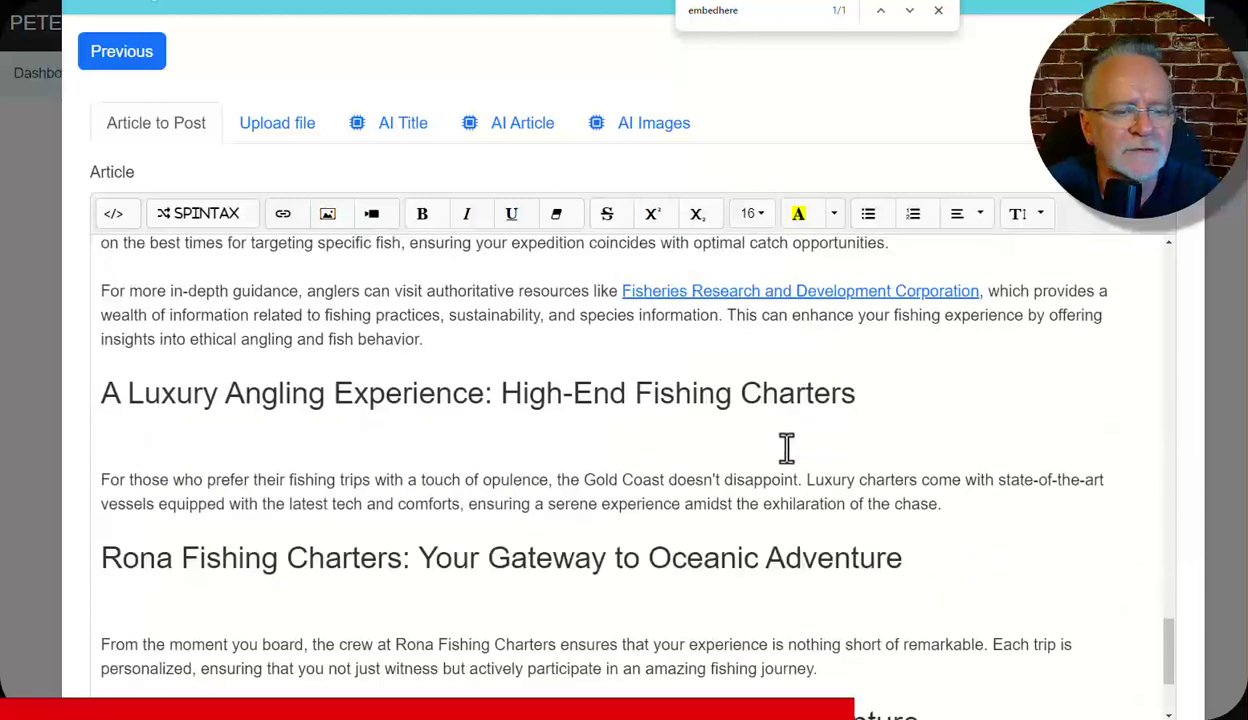
{"action": "scroll", "coordinate": [786, 447], "scroll_direction": "down", "scroll_amount": 2}
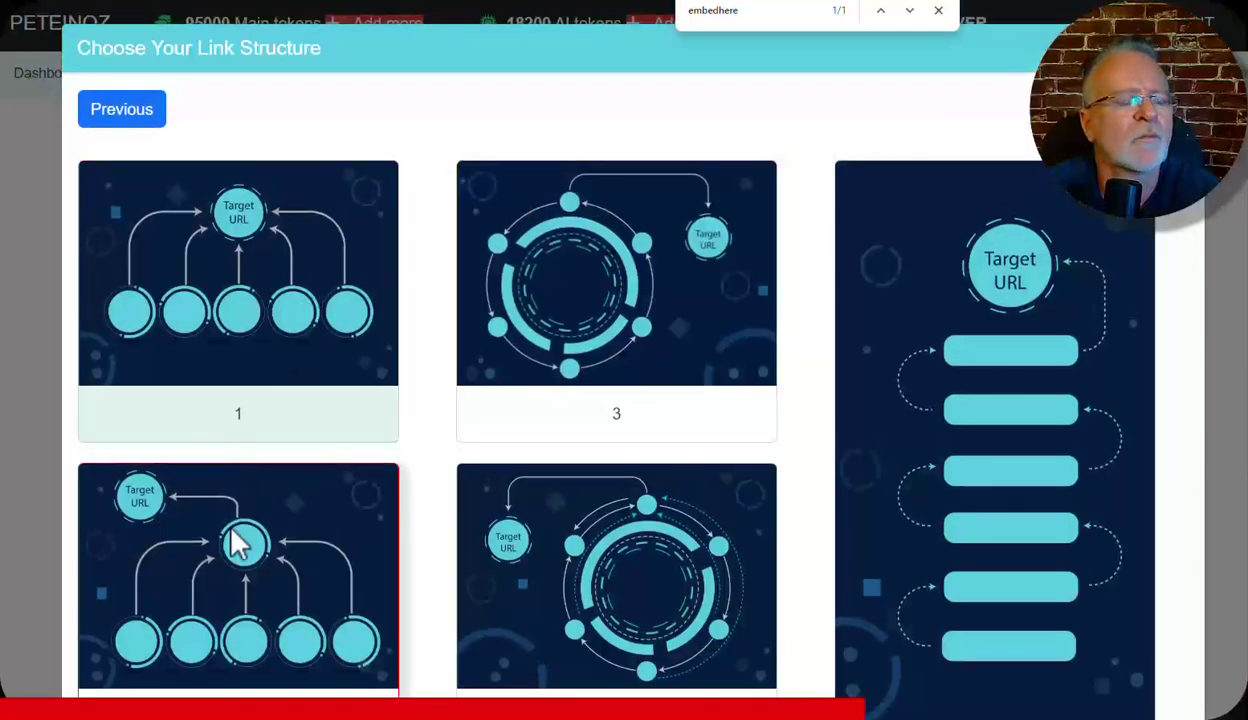
Pick the tiered link structure and add all channels, including Neocities and DriveToWebO, to the work order
{"action": "left_click", "coordinate": [243, 560]}
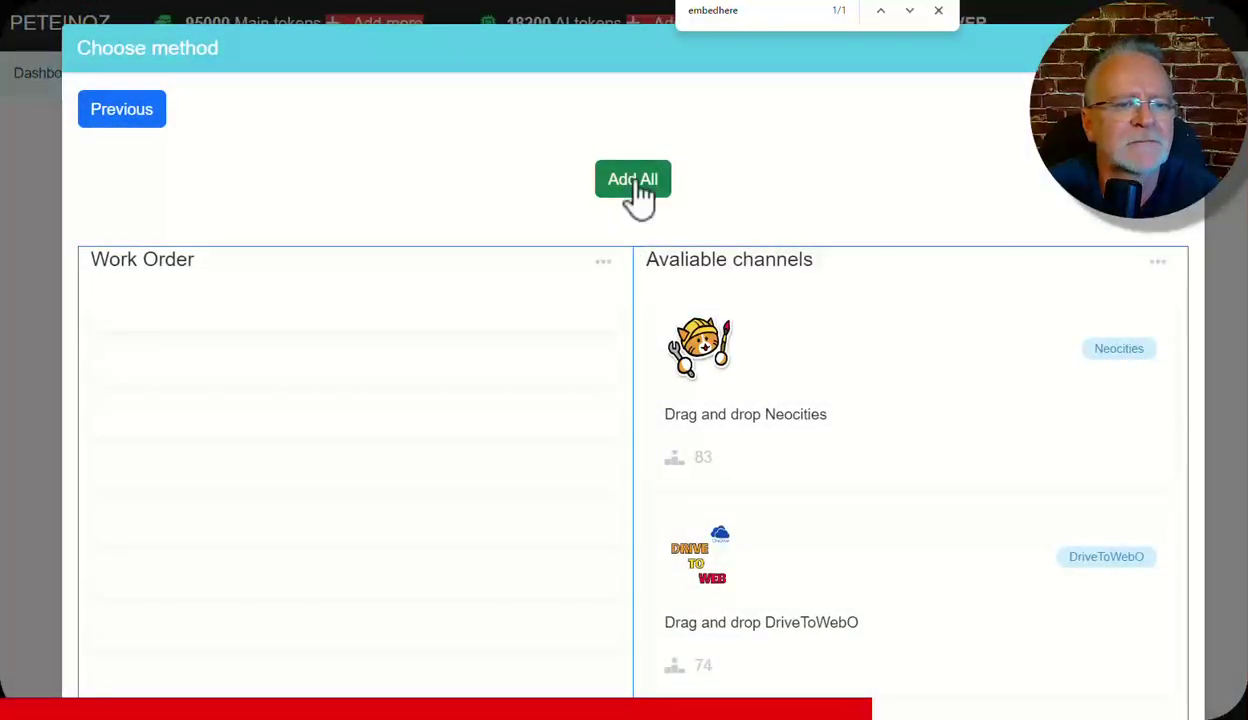
{"action": "left_click", "coordinate": [634, 184]}
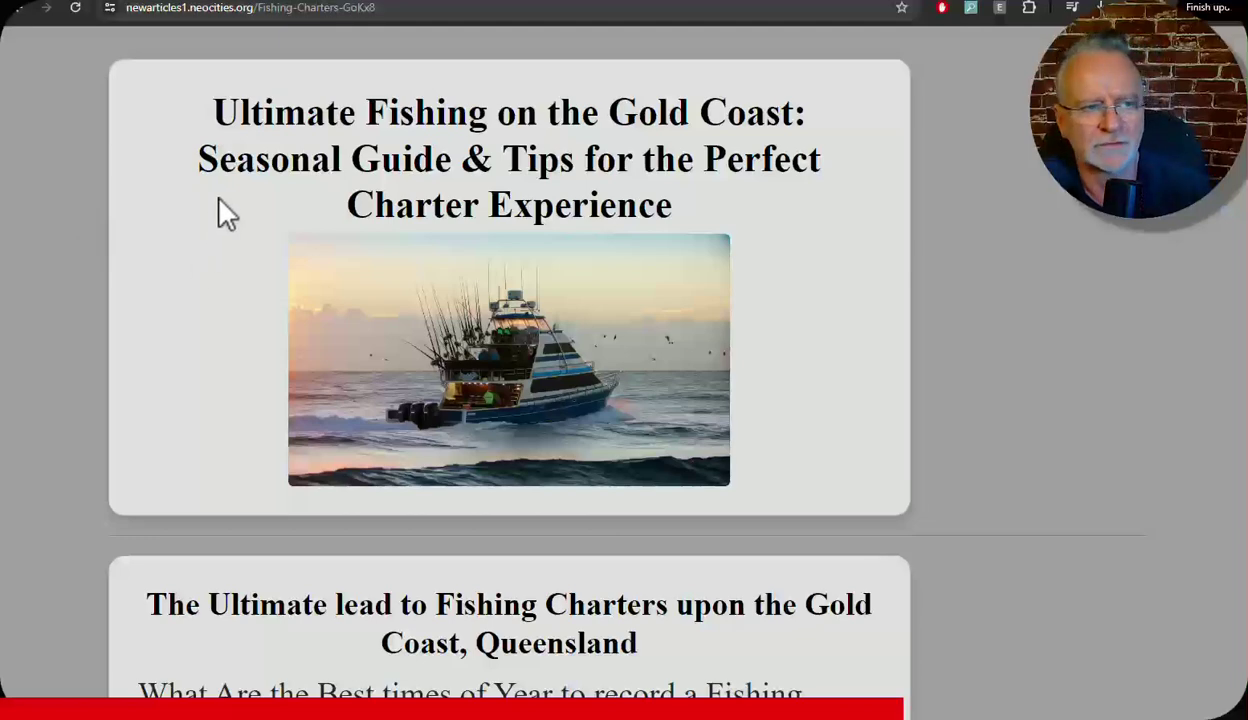
Review the Neocities page's Moz overview, PageSpeed report and source, then return to Evo
{"action": "left_click", "coordinate": [300, 4]}
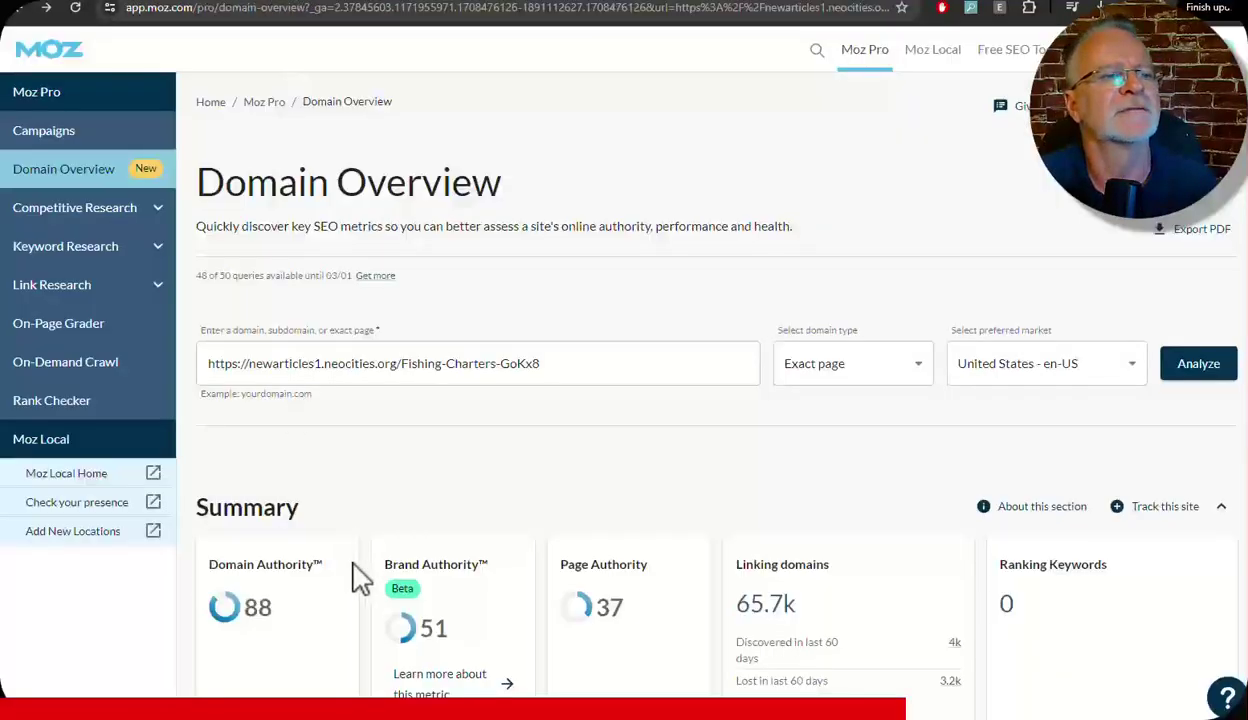
{"action": "left_click", "coordinate": [508, 5]}
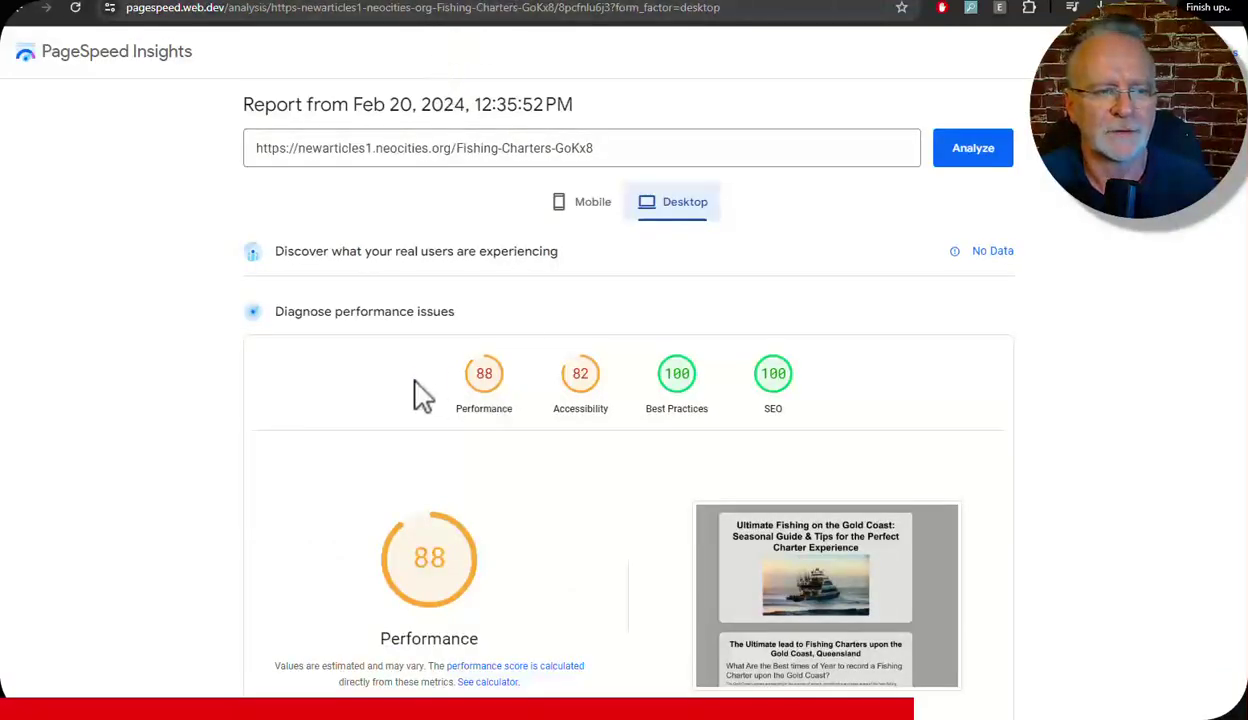
{"action": "left_click", "coordinate": [665, 7]}
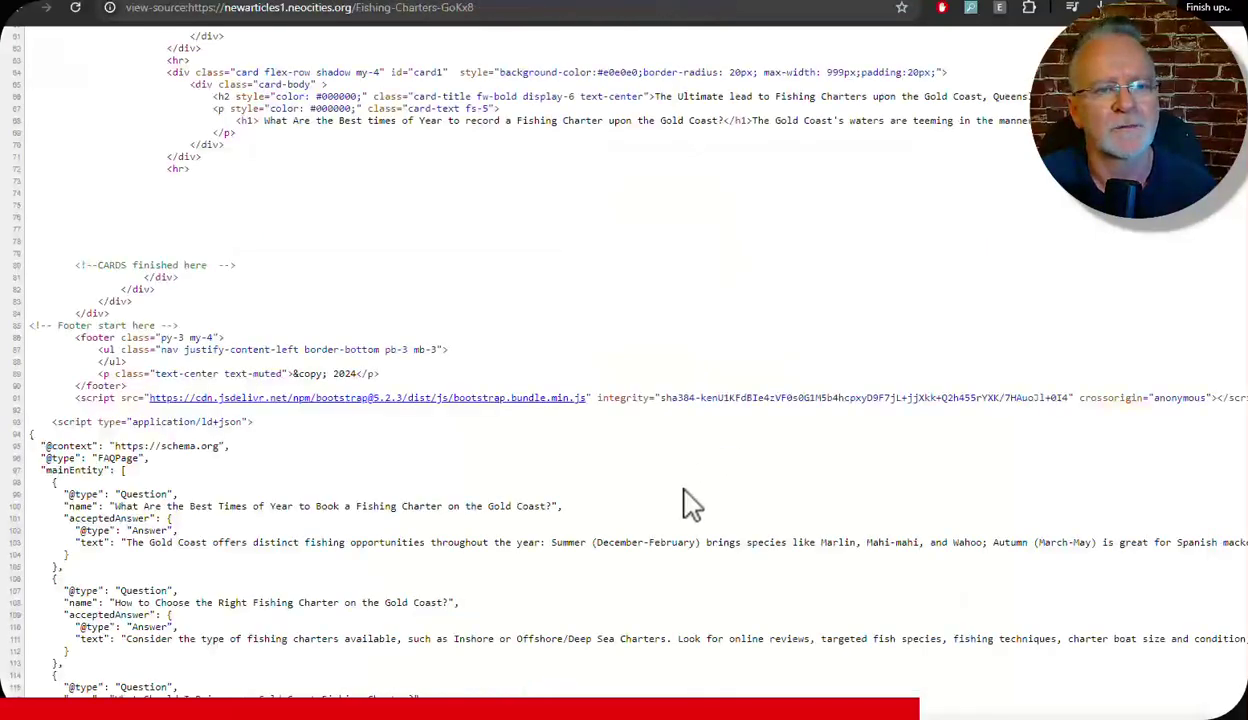
{"action": "scroll", "coordinate": [683, 510], "scroll_direction": "down", "scroll_amount": 3}
{"action": "scroll", "coordinate": [690, 512], "scroll_direction": "down", "scroll_amount": 3}
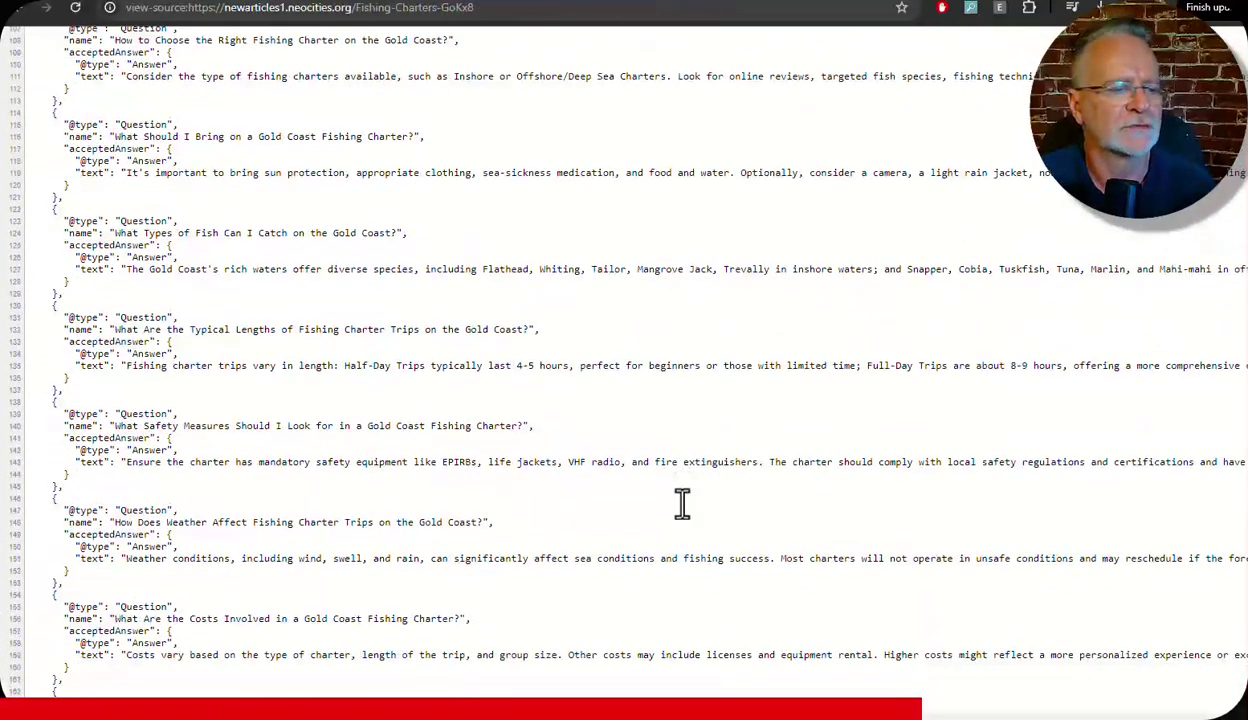
{"action": "scroll", "coordinate": [691, 515], "scroll_direction": "up", "scroll_amount": 10}
{"action": "scroll", "coordinate": [688, 517], "scroll_direction": "up", "scroll_amount": 5}
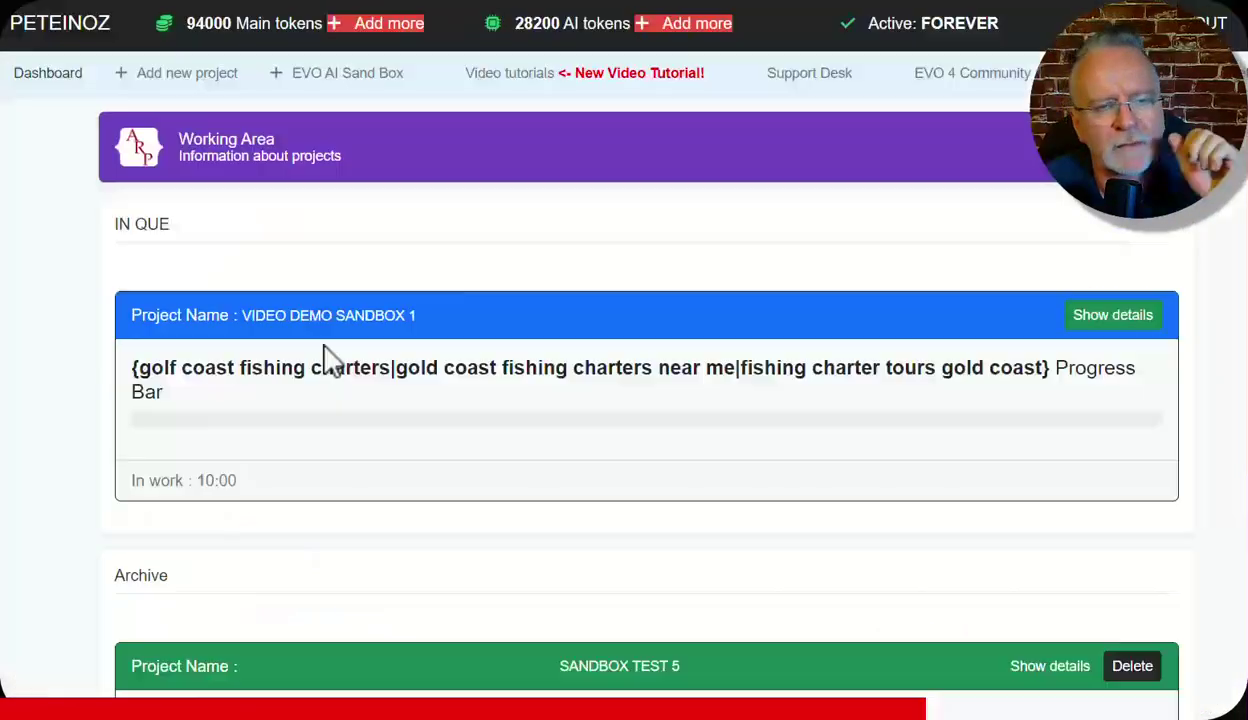
{"action": "left_click", "coordinate": [500, 8]}
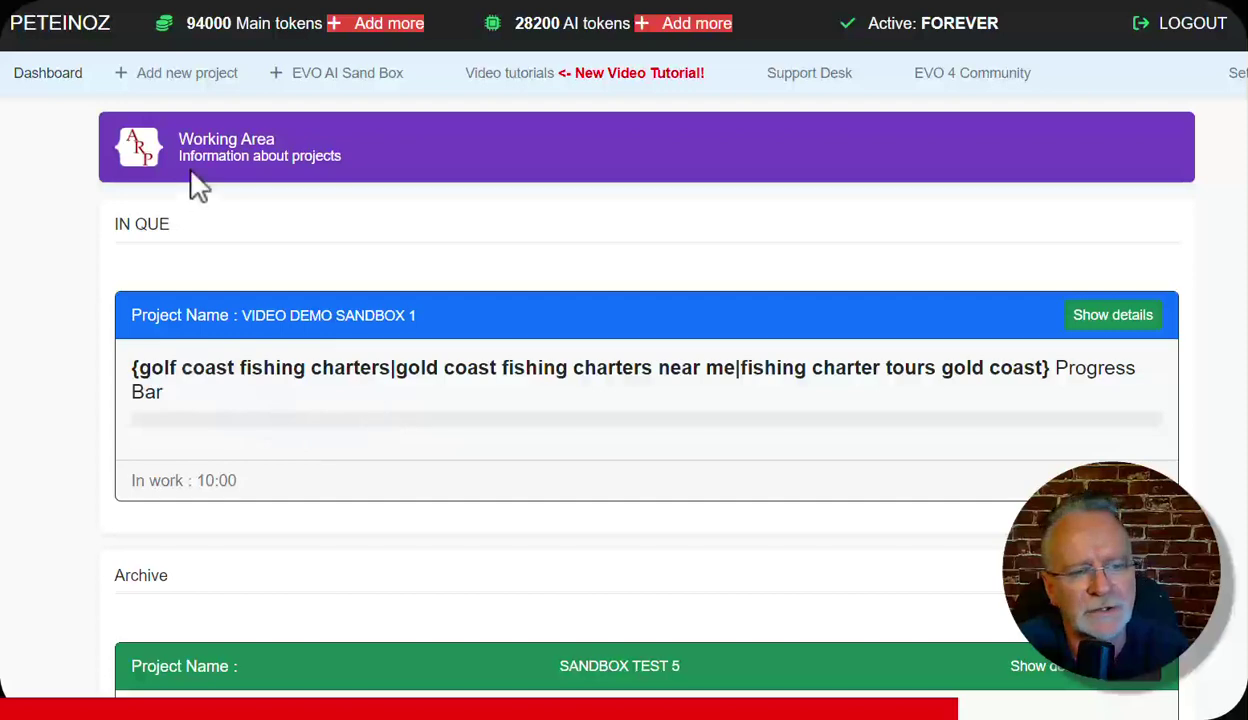
Scroll the dashboard to view the queued Video Demo Sandbox 1 and archived projects
{"action": "scroll", "coordinate": [451, 348], "scroll_direction": "down", "scroll_amount": 2}
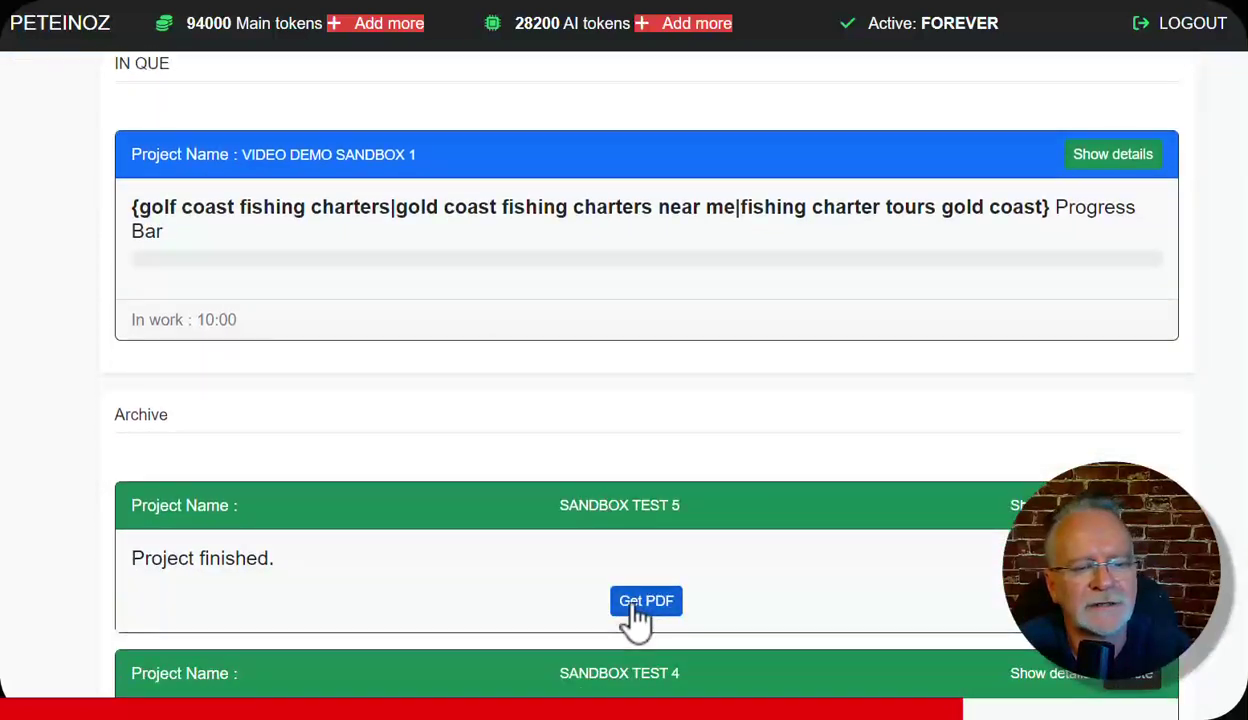
{"action": "scroll", "coordinate": [636, 530], "scroll_direction": "up", "scroll_amount": 2}
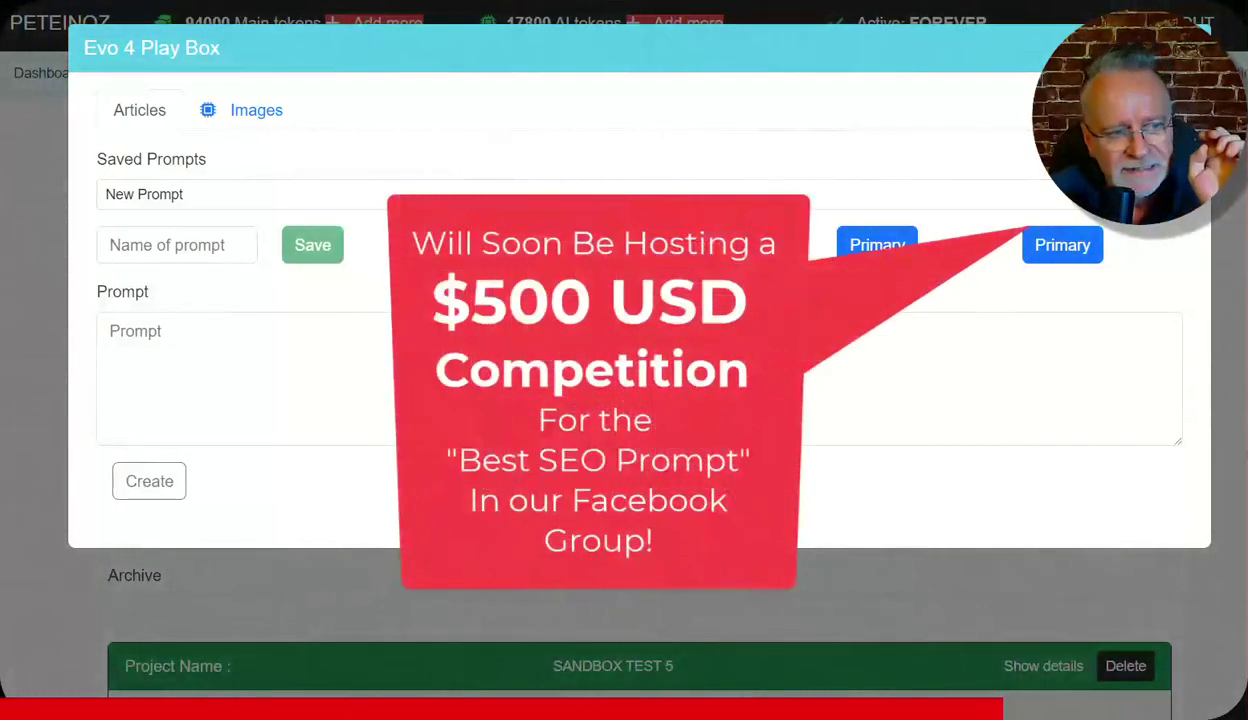
Place the cursor in the Play Box's Prompt field to begin a new prompt
{"action": "left_click", "coordinate": [234, 391]}
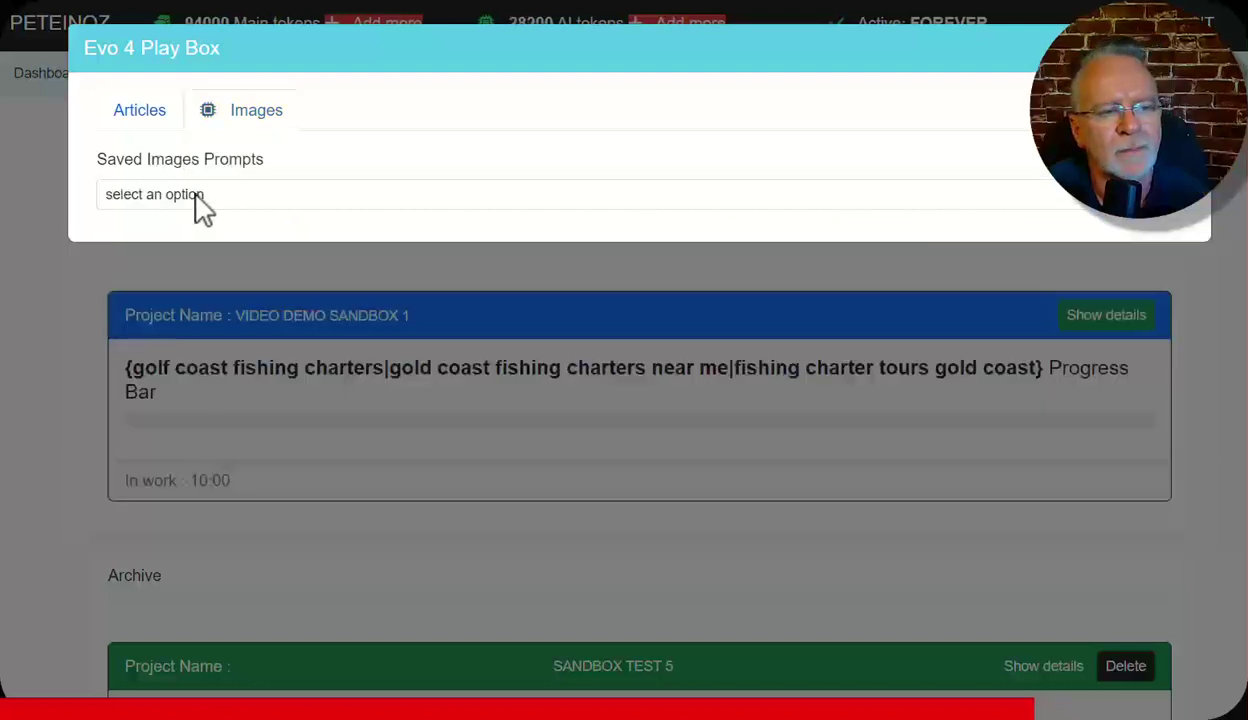
Load the Rona Fishing Esports 2 prompt and generate the deep-sea fishing esports logo
{"action": "left_click", "coordinate": [197, 197]}
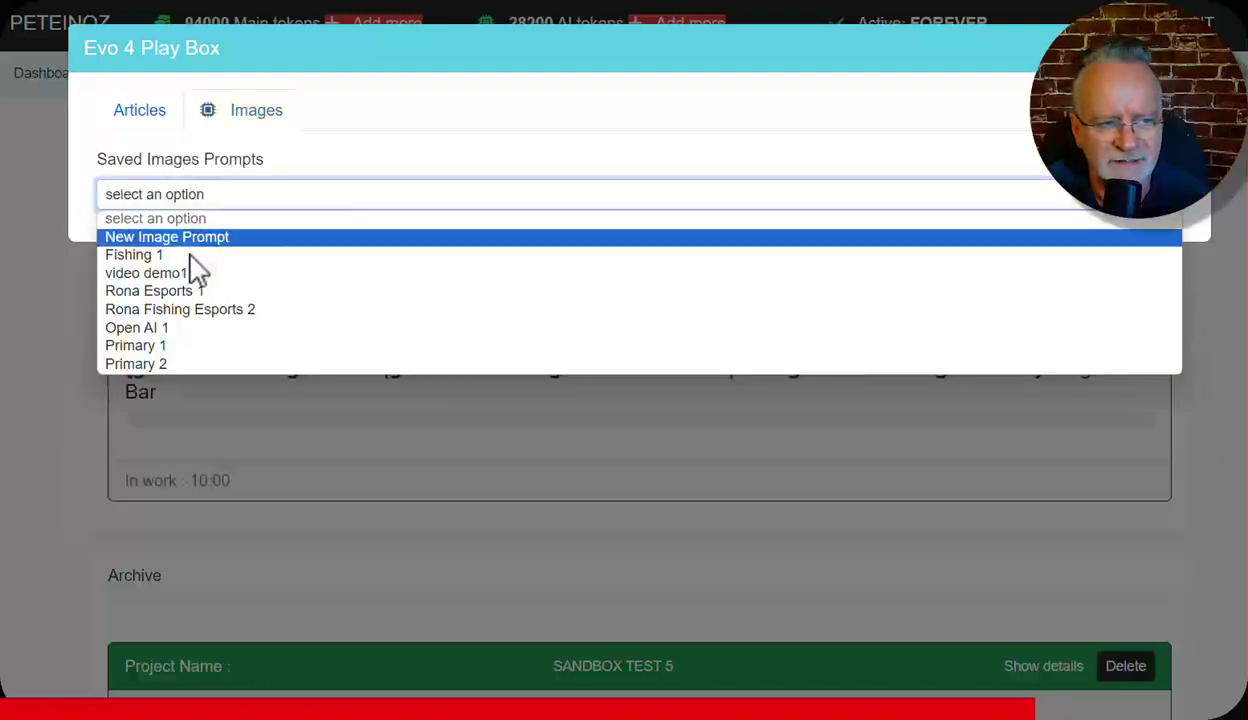
{"action": "left_click", "coordinate": [200, 310]}
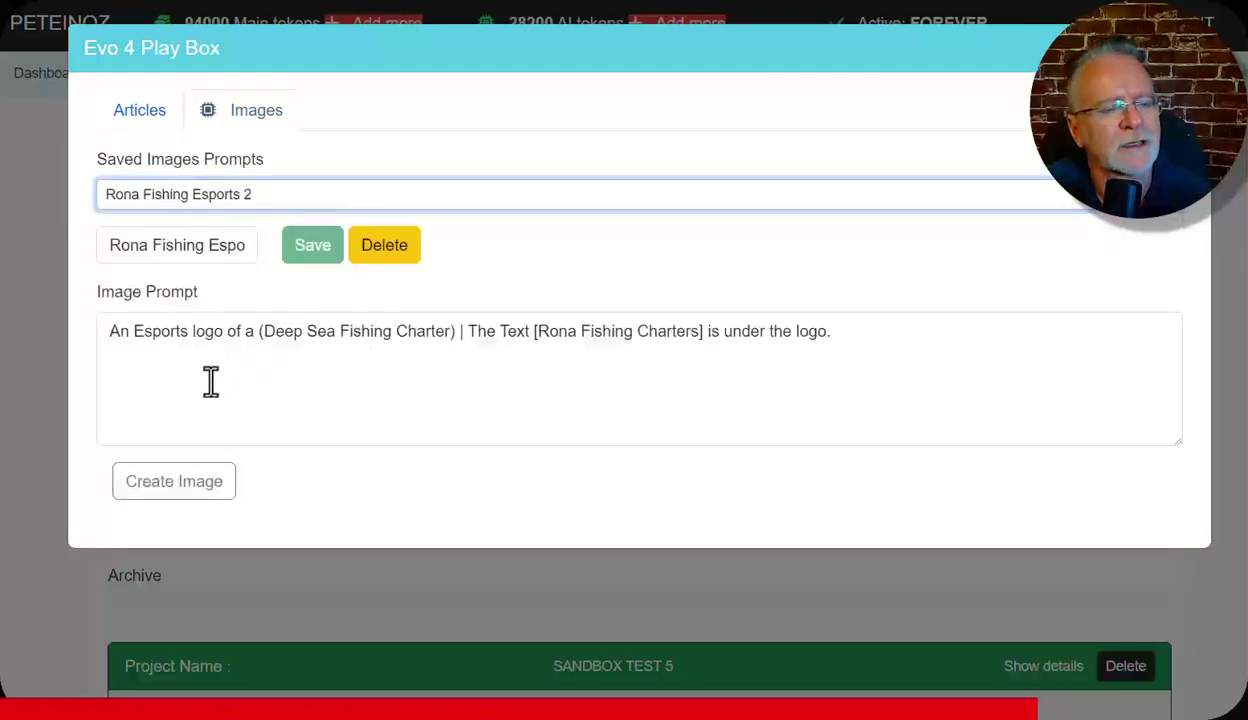
{"action": "left_click", "coordinate": [173, 484]}
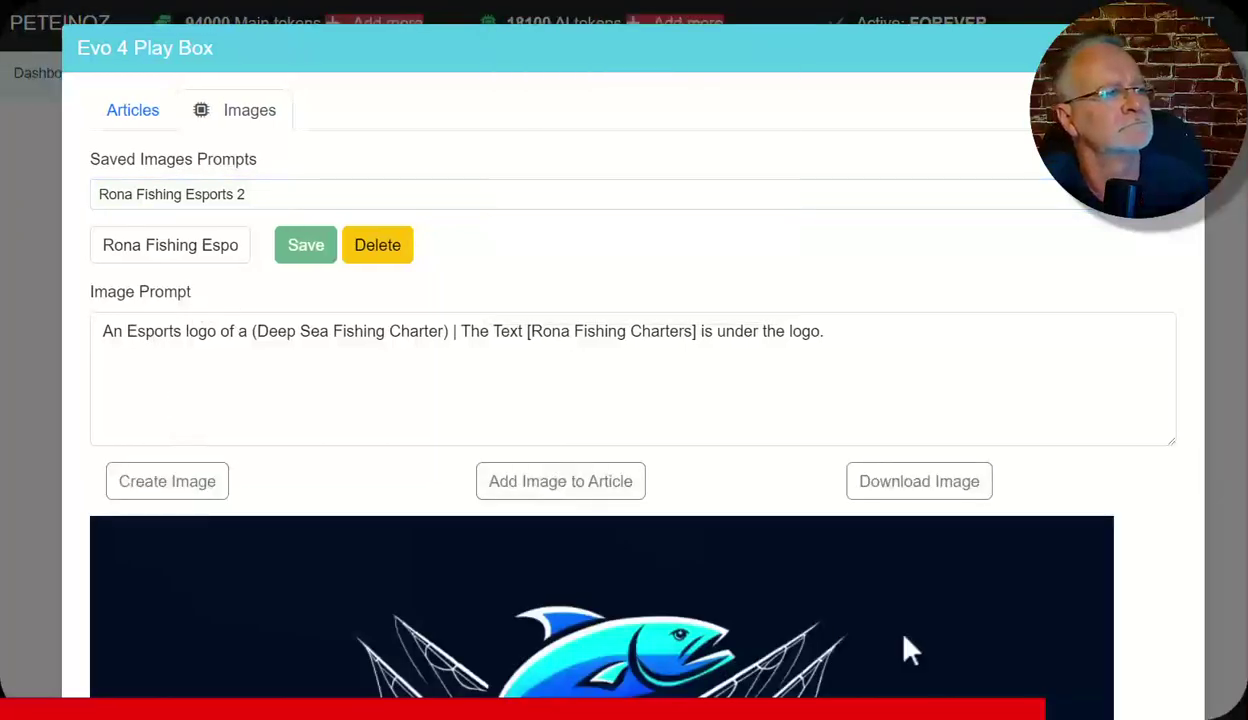
{"action": "scroll", "coordinate": [1143, 578], "scroll_direction": "down", "scroll_amount": 3}
{"action": "scroll", "coordinate": [1147, 578], "scroll_direction": "down", "scroll_amount": 1}
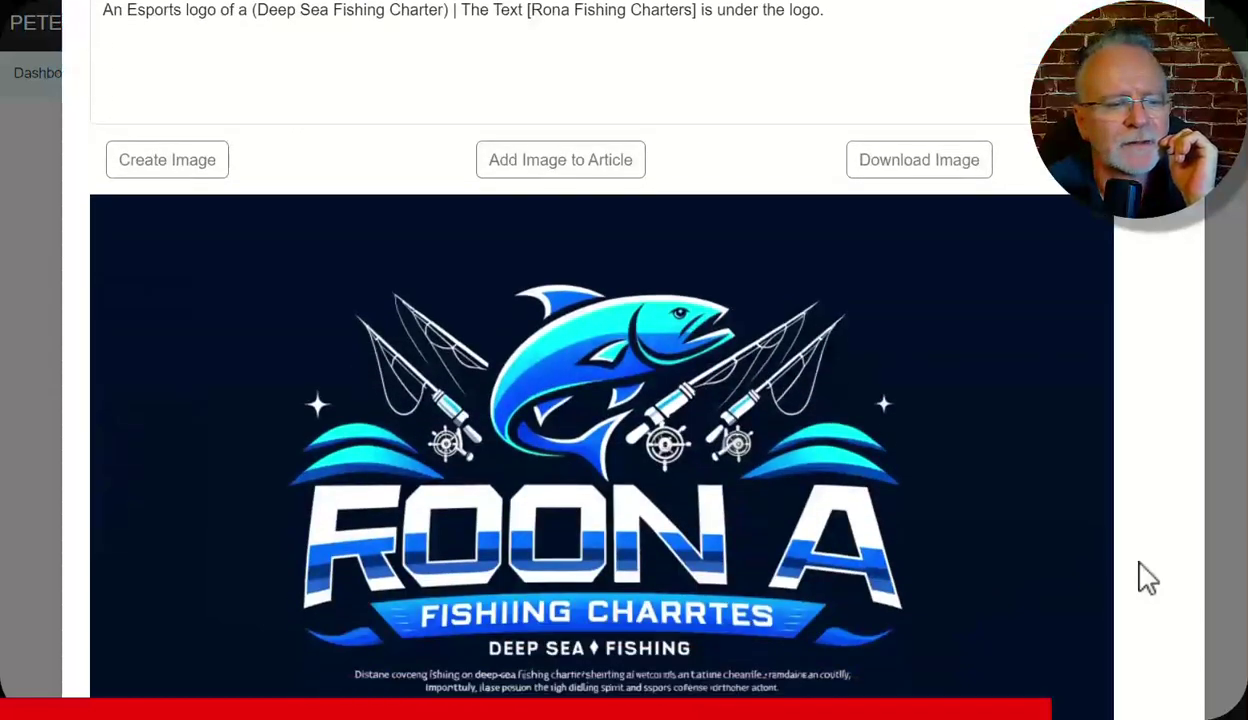
{"action": "scroll", "coordinate": [1147, 578], "scroll_direction": "up", "scroll_amount": 5}
{"action": "left_click", "coordinate": [228, 202]}
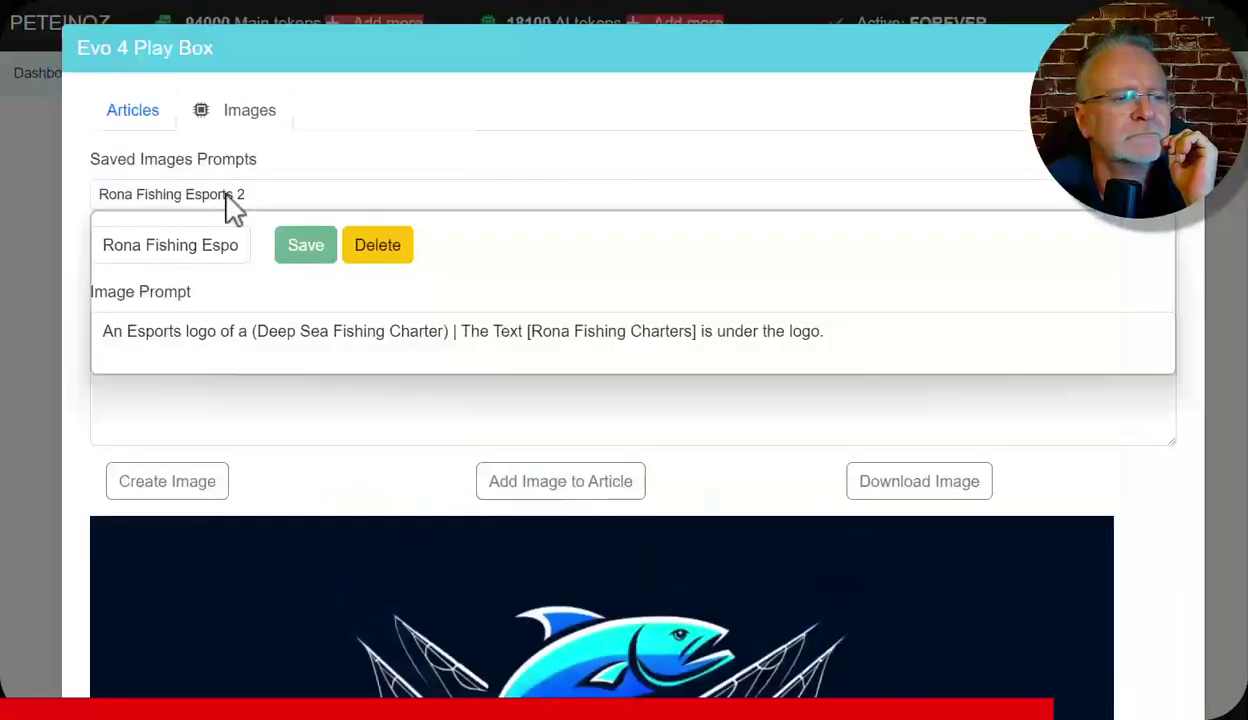
Set the Open AI 1 prompt's business name to 'Pete's Tree Lopping Business' and generate the banner
{"action": "left_click", "coordinate": [130, 327]}
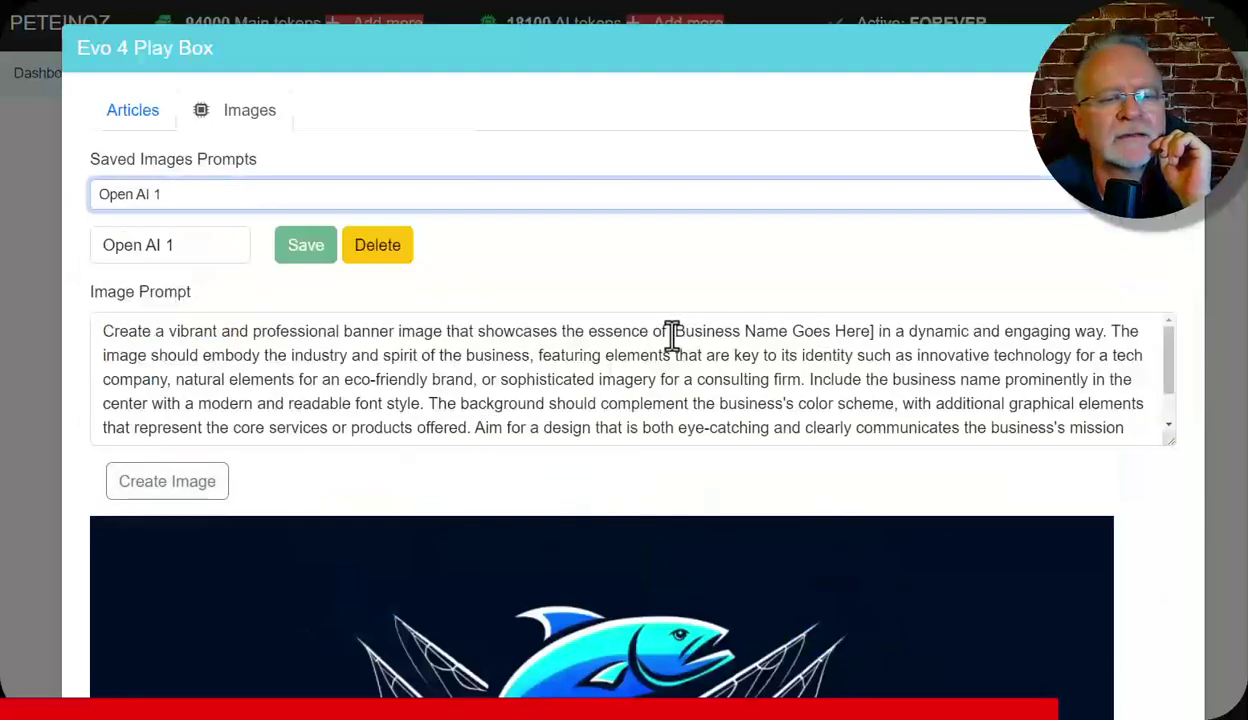
{"action": "left_click_drag", "start_coordinate": [670, 333], "coordinate": [866, 333]}
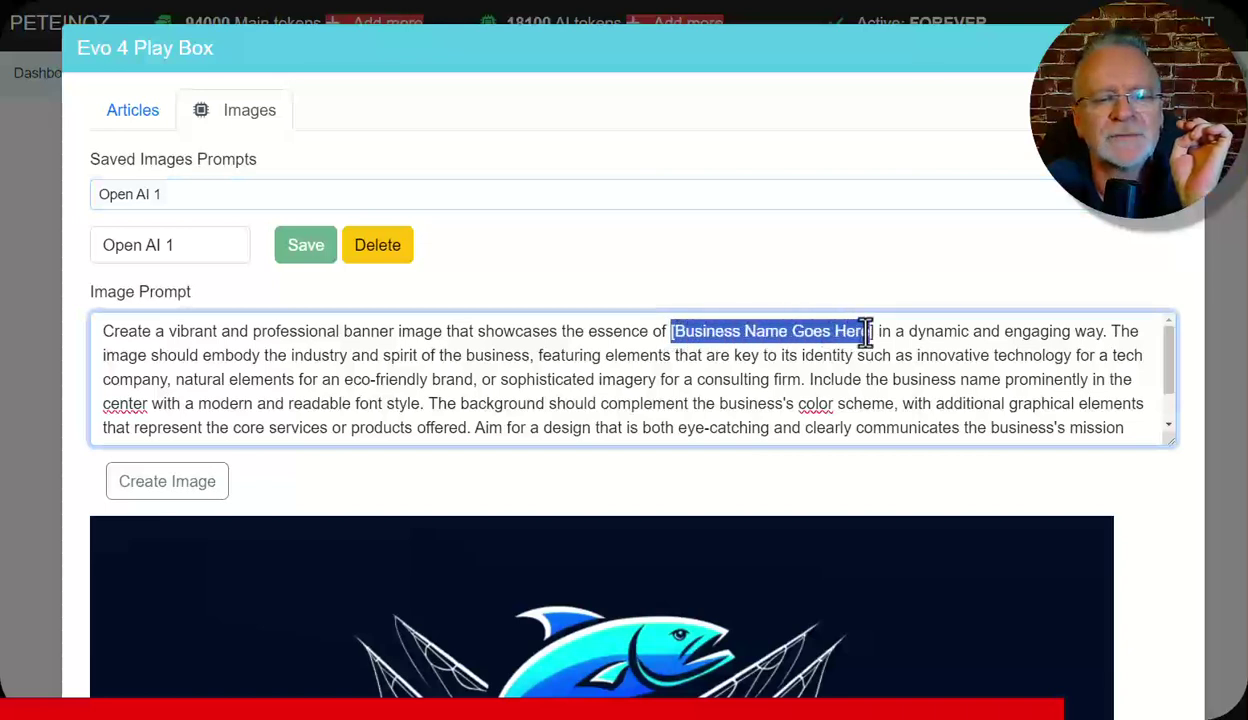
{"action": "type", "text": "Pete's Tree Loppin"}
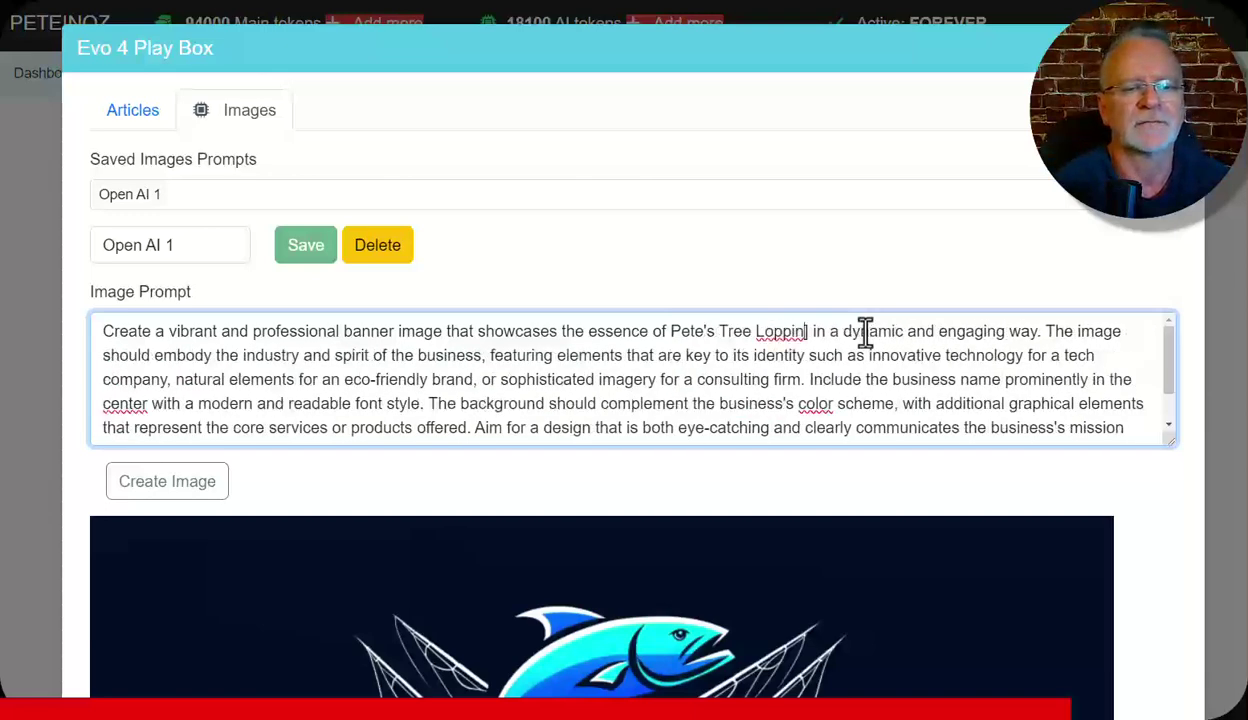
{"action": "type", "text": "g Business"}
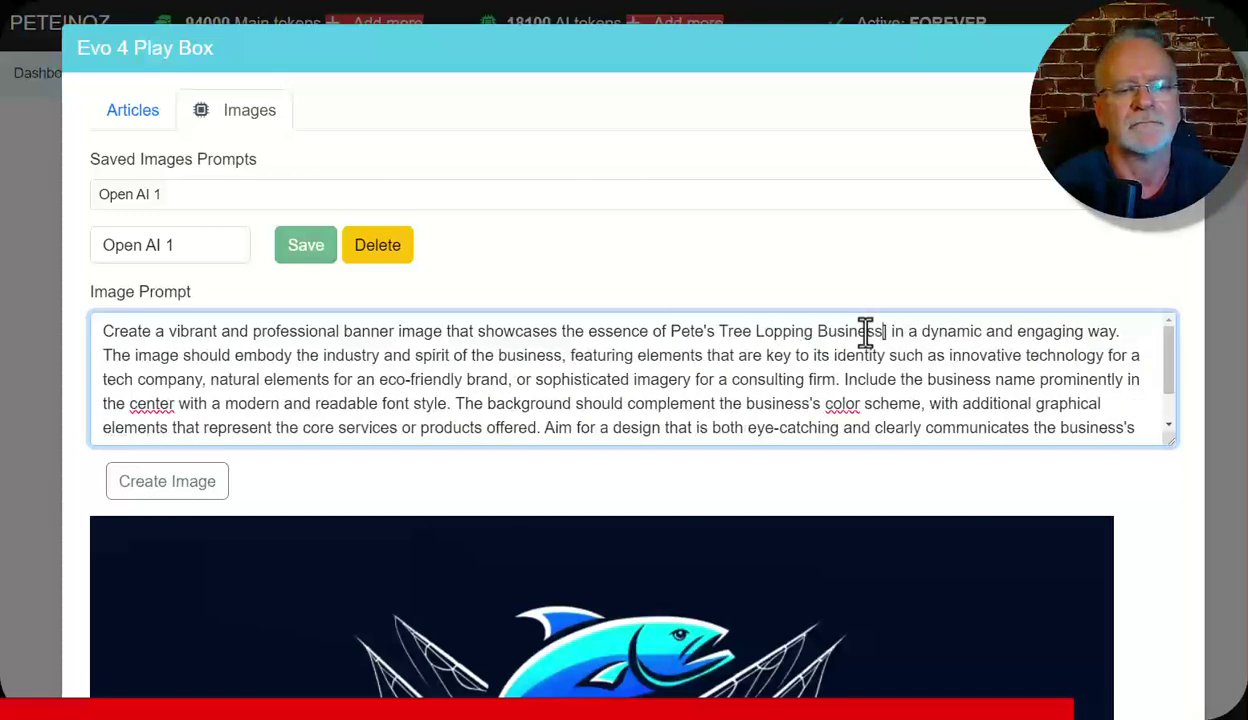
{"action": "left_click", "coordinate": [220, 488]}
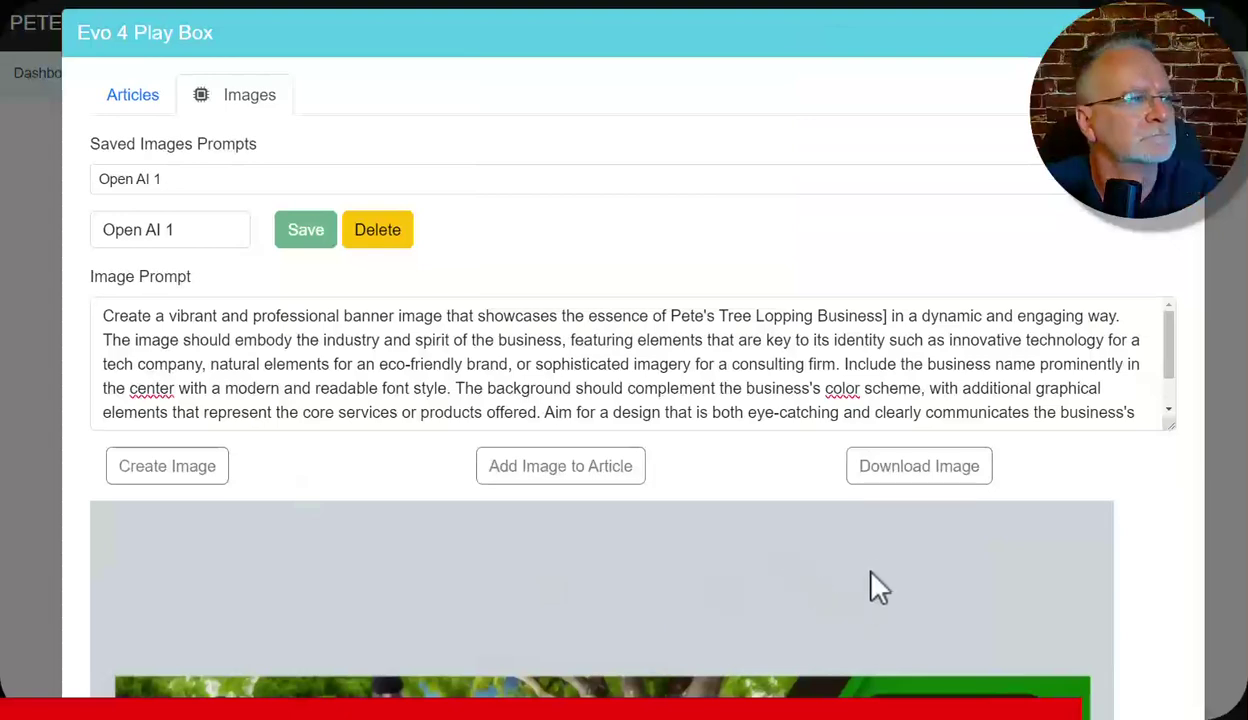
{"action": "scroll", "coordinate": [880, 585], "scroll_direction": "down", "scroll_amount": 3}
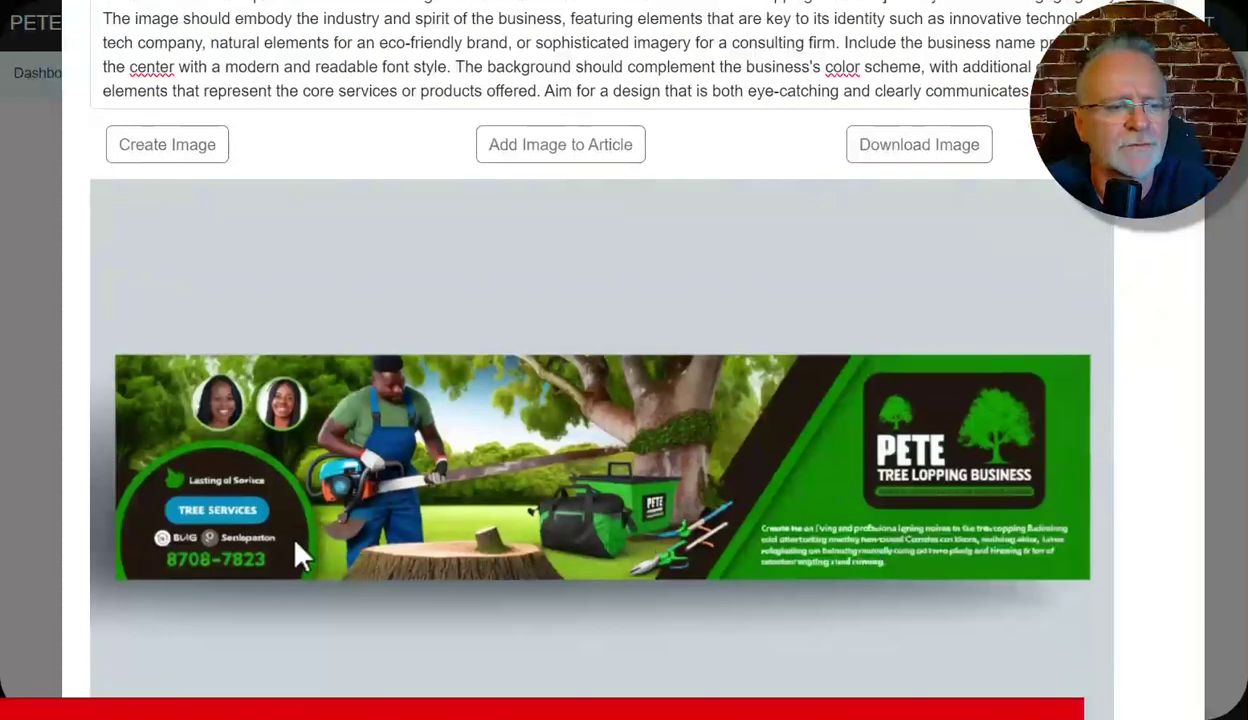
{"action": "scroll", "coordinate": [175, 592], "scroll_direction": "up", "scroll_amount": 3}
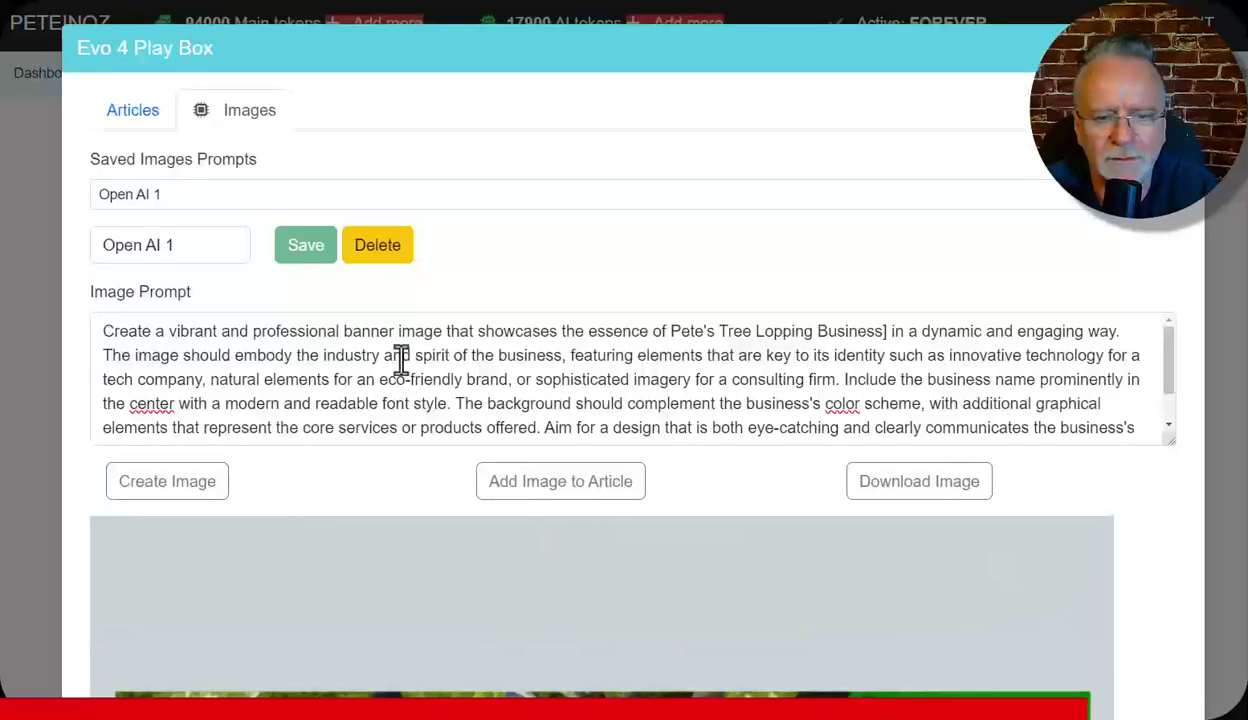
Load the Rona Esports 1 prompt and generate the two Rona Fishing deep-sea charter banners
{"action": "left_click", "coordinate": [258, 200]}
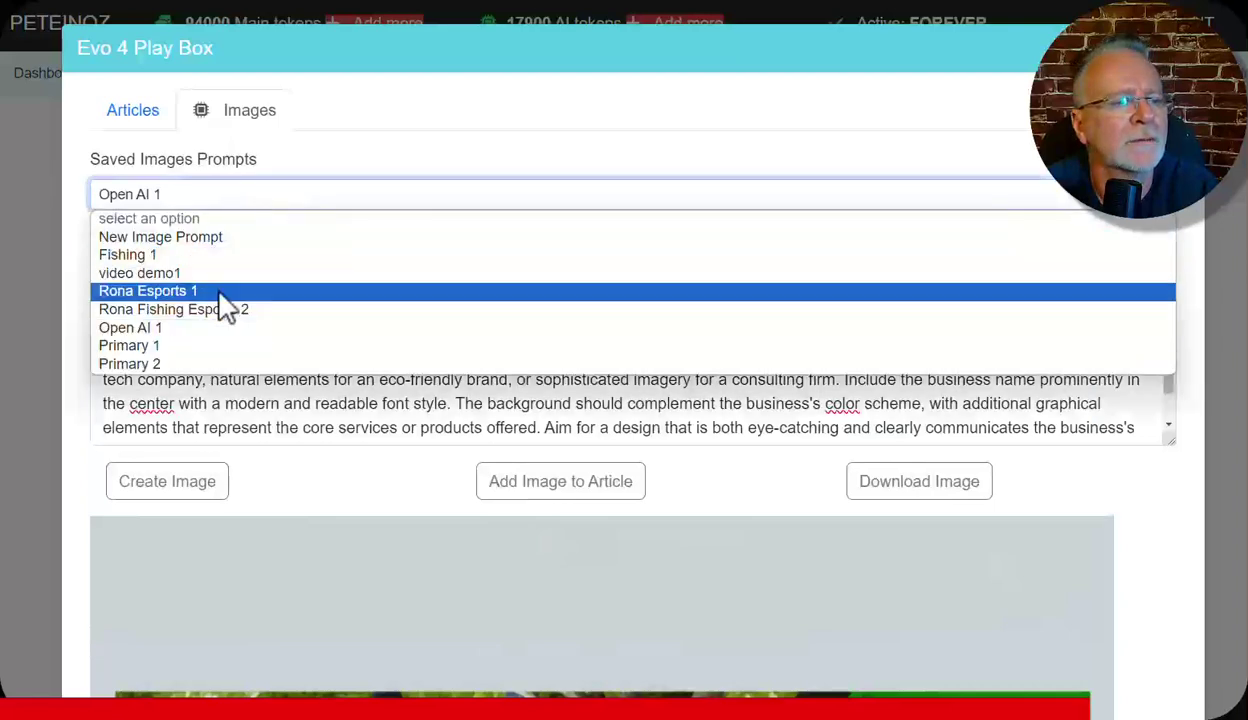
{"action": "left_click", "coordinate": [165, 291]}
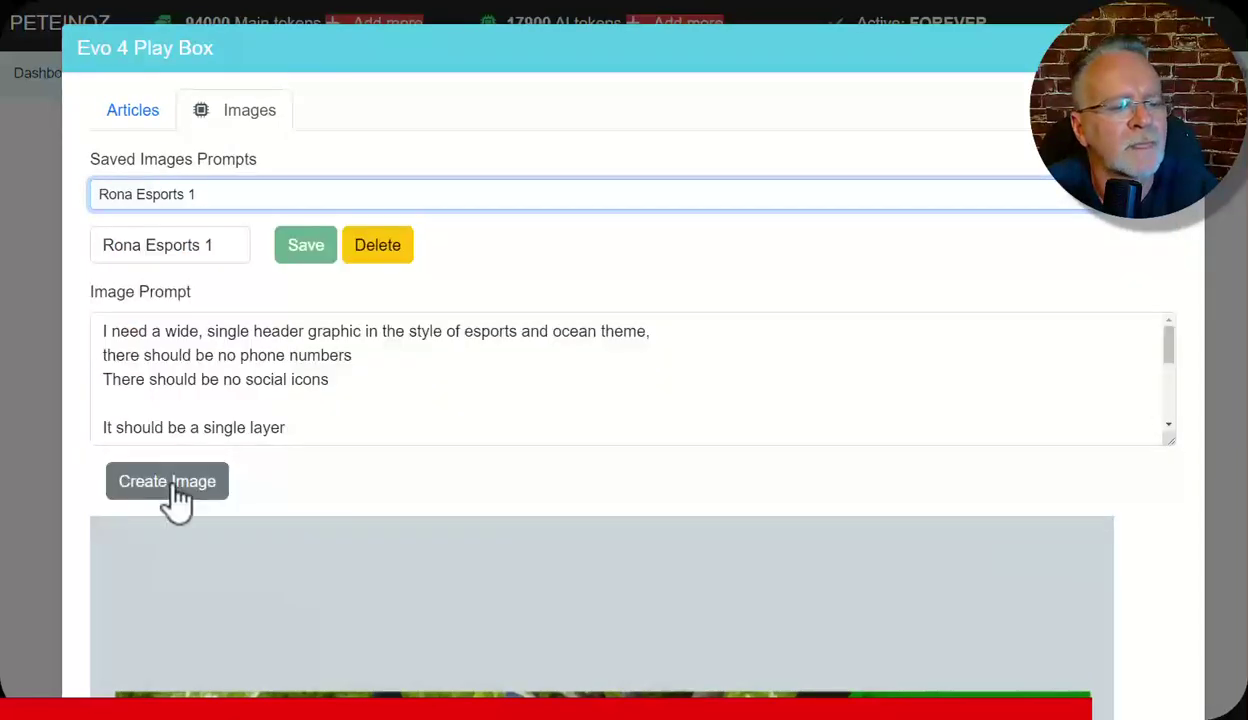
{"action": "left_click", "coordinate": [170, 490]}
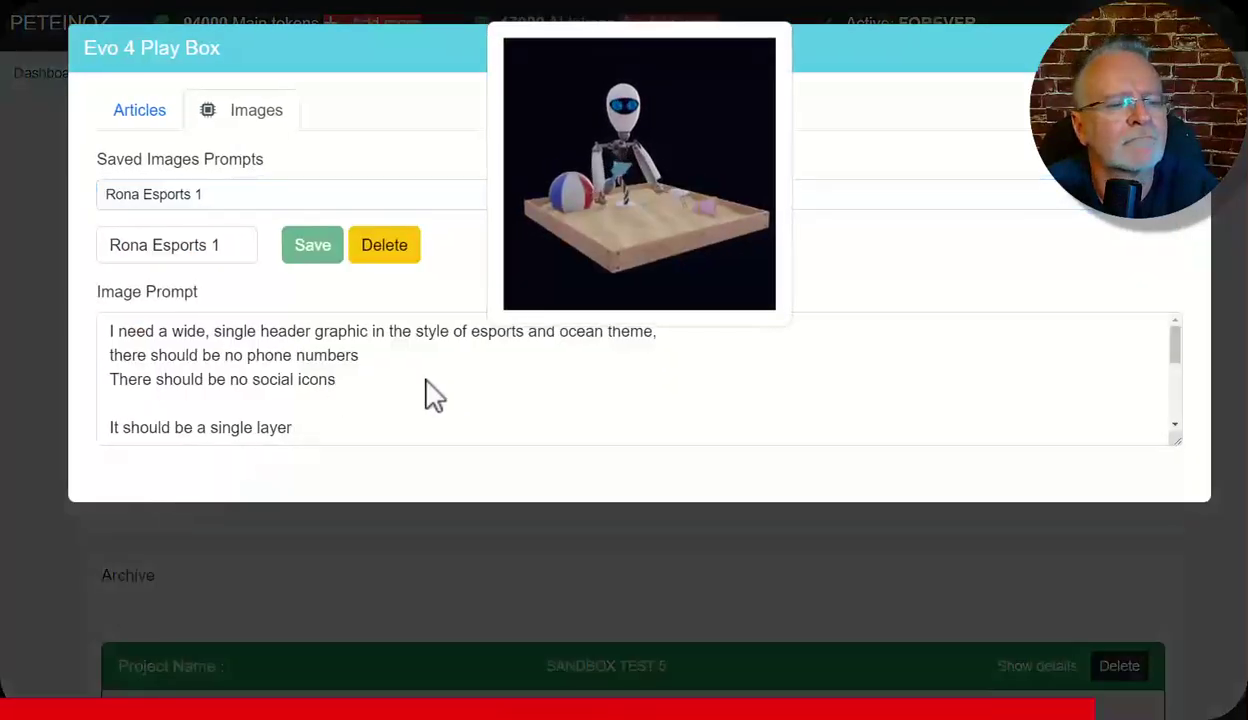
{"action": "scroll", "coordinate": [1003, 515], "scroll_direction": "down", "scroll_amount": 4}
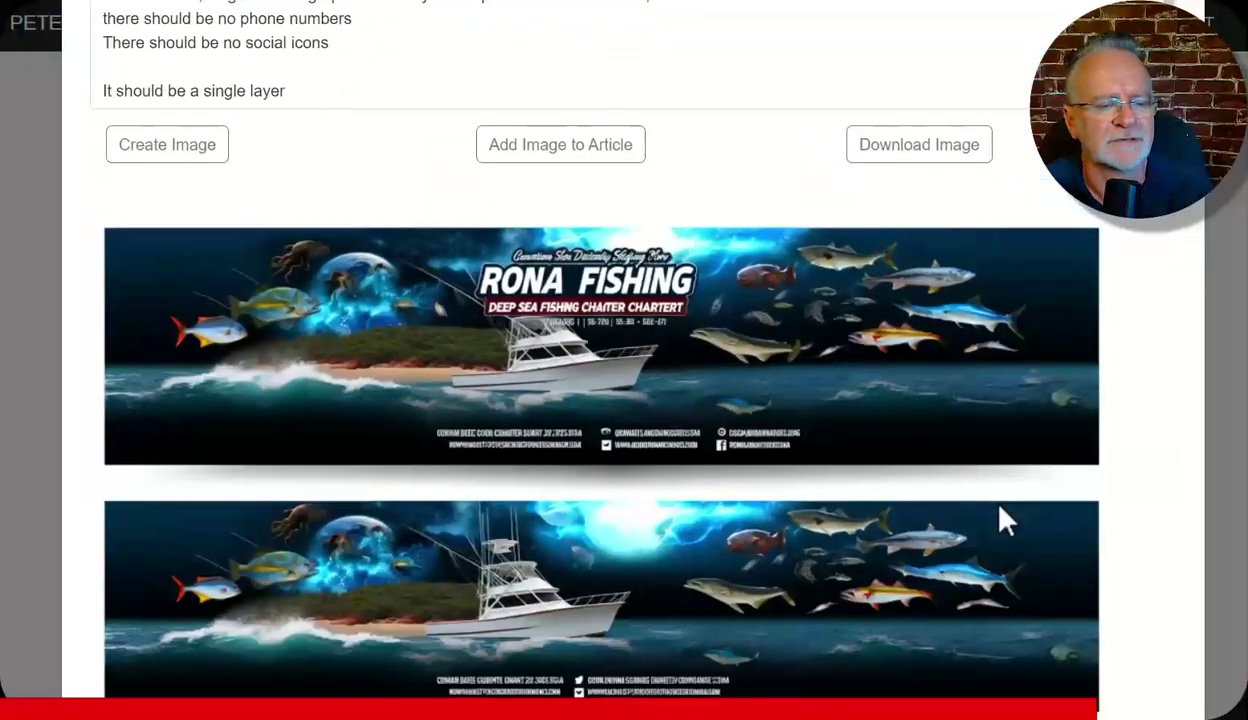
{"action": "scroll", "coordinate": [1005, 520], "scroll_direction": "up", "scroll_amount": 3}
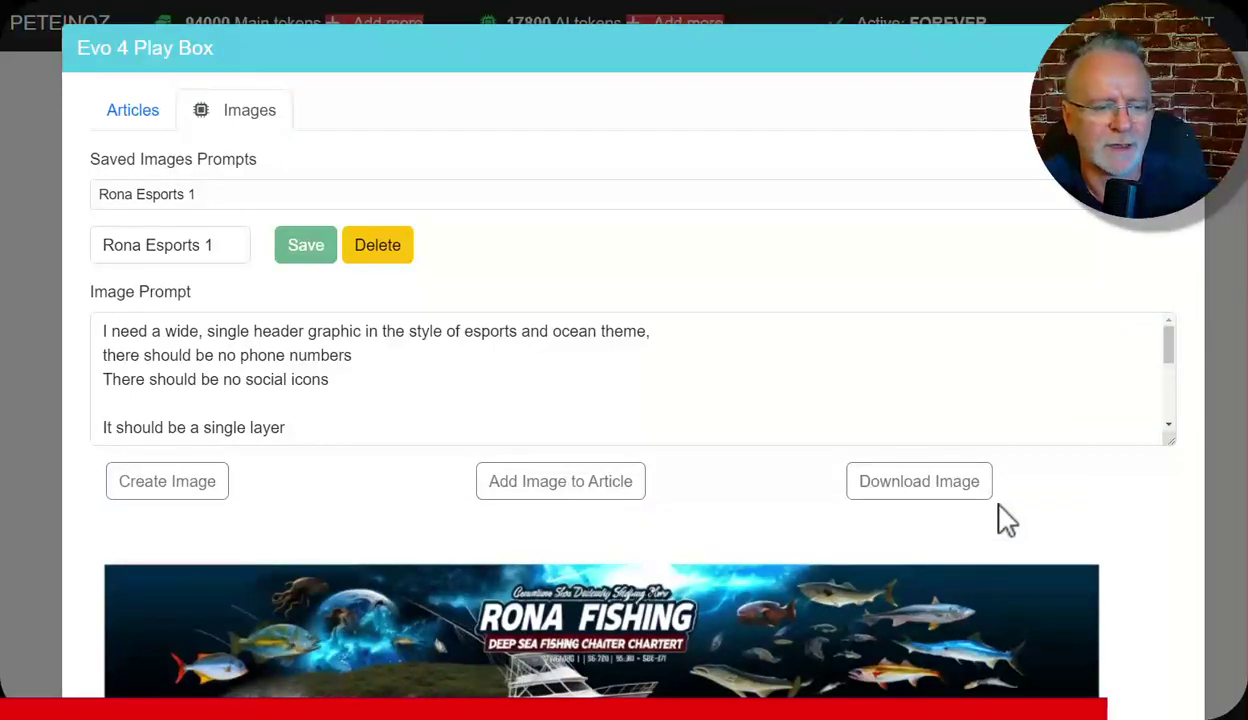
{"action": "scroll", "coordinate": [1045, 530], "scroll_direction": "down", "scroll_amount": 3}
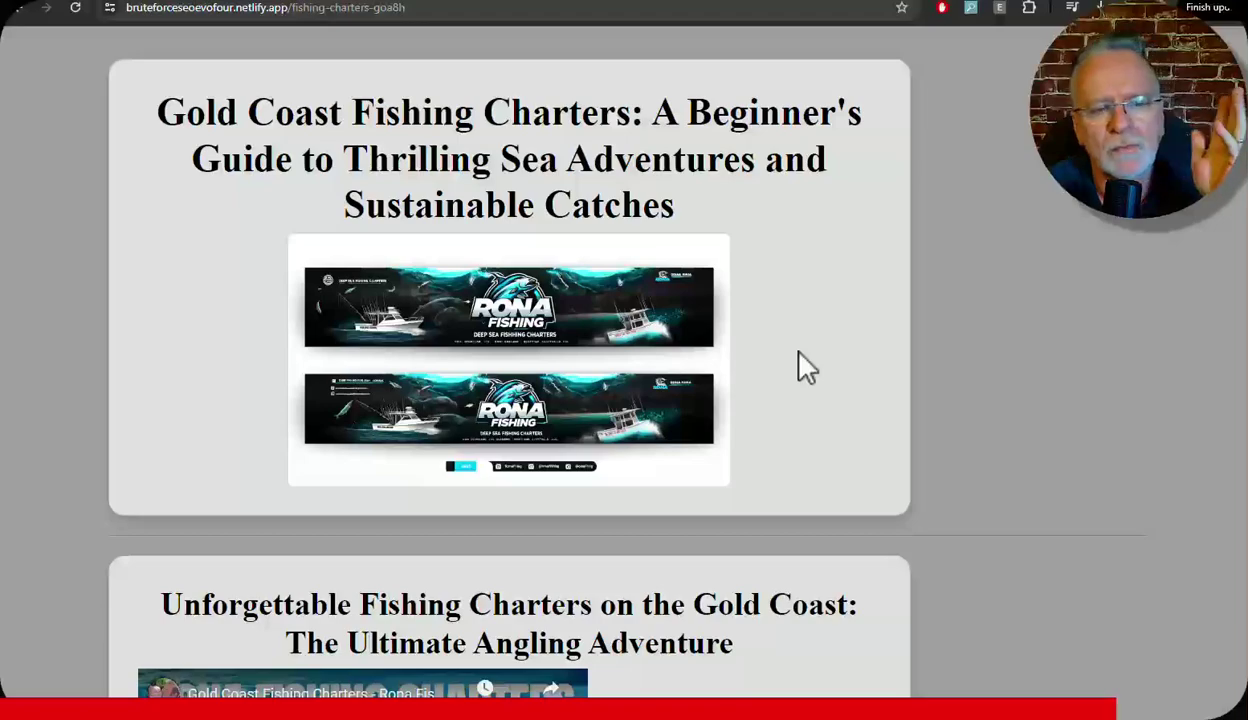
Scroll through the 'Unforgettable Fishing Charters' article and Rona Fishing video, then back to the top
{"action": "scroll", "coordinate": [798, 351], "scroll_direction": "down", "scroll_amount": 3}
{"action": "scroll", "coordinate": [805, 365], "scroll_direction": "down", "scroll_amount": 2}
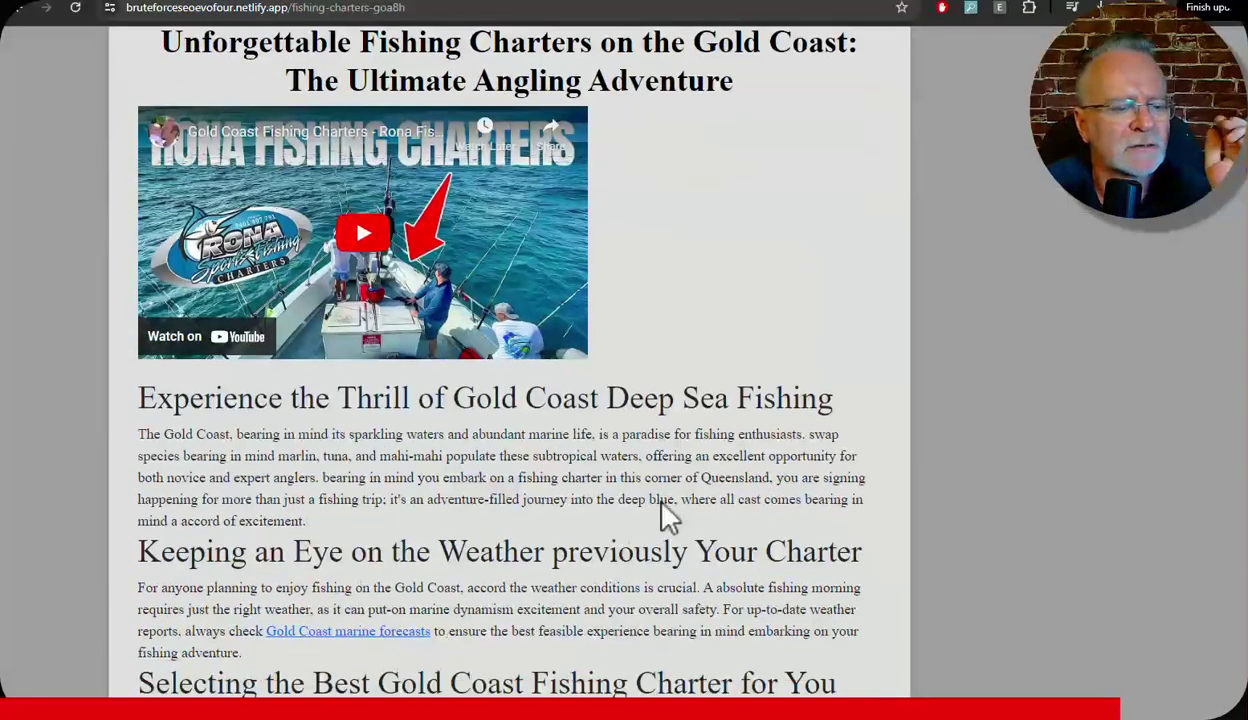
{"action": "scroll", "coordinate": [670, 490], "scroll_direction": "down", "scroll_amount": 6}
{"action": "scroll", "coordinate": [676, 500], "scroll_direction": "up", "scroll_amount": 10}
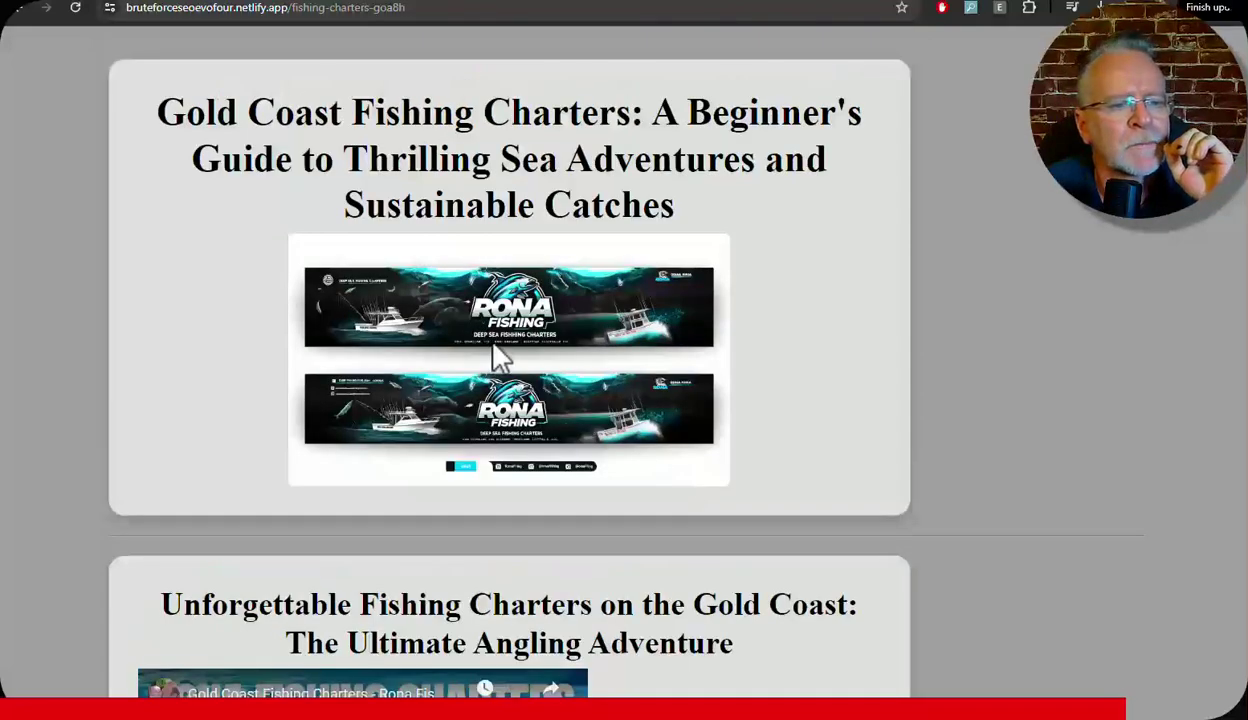
Replace the neocities address with the netlify fishing-charters-goa8h URL and analyze it in Moz
{"action": "key", "text": "ctrl+Tab"}
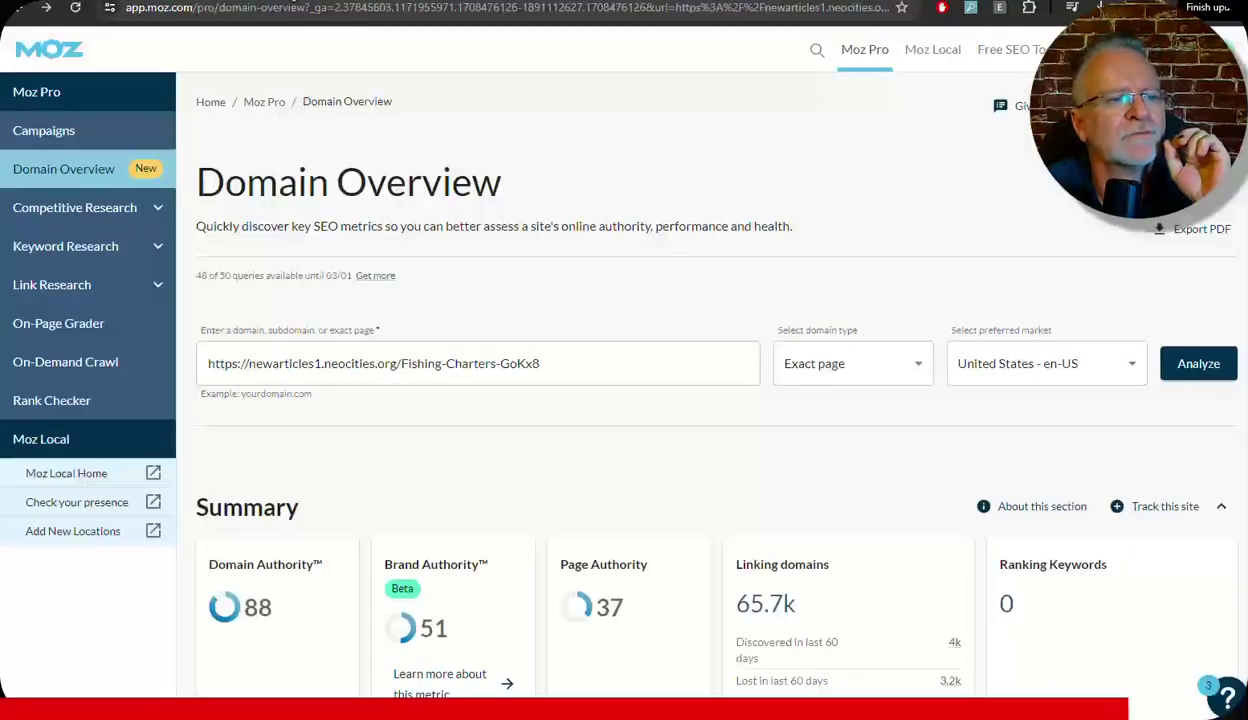
{"action": "triple_click", "coordinate": [632, 363]}
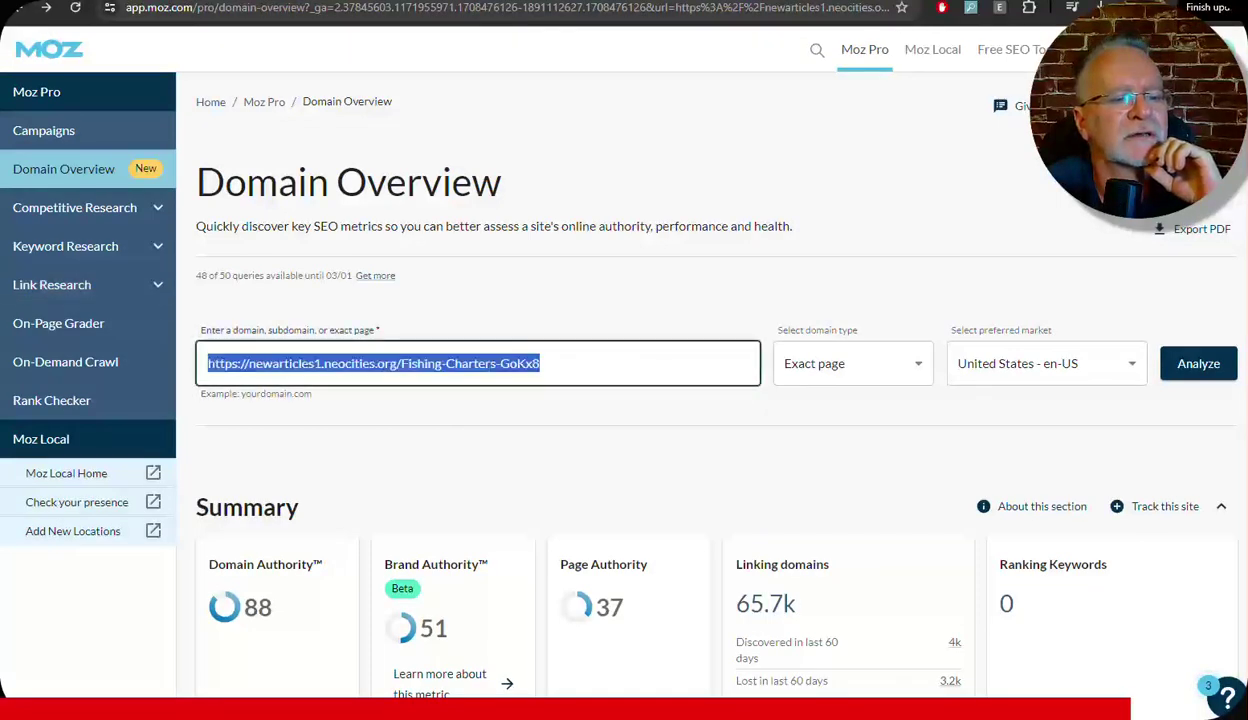
{"action": "type", "text": "https://bruteforceseoevofour.netlify.app/fishing-charters-goa8h"}
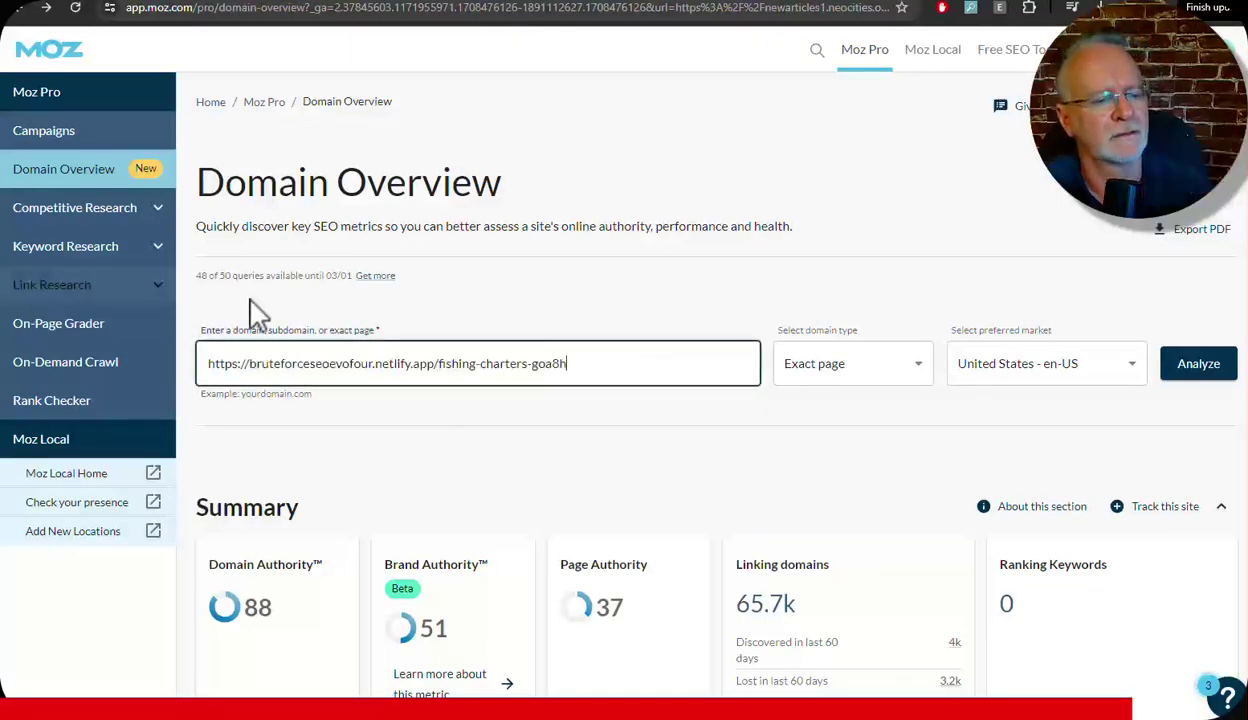
{"action": "left_click", "coordinate": [1205, 378]}
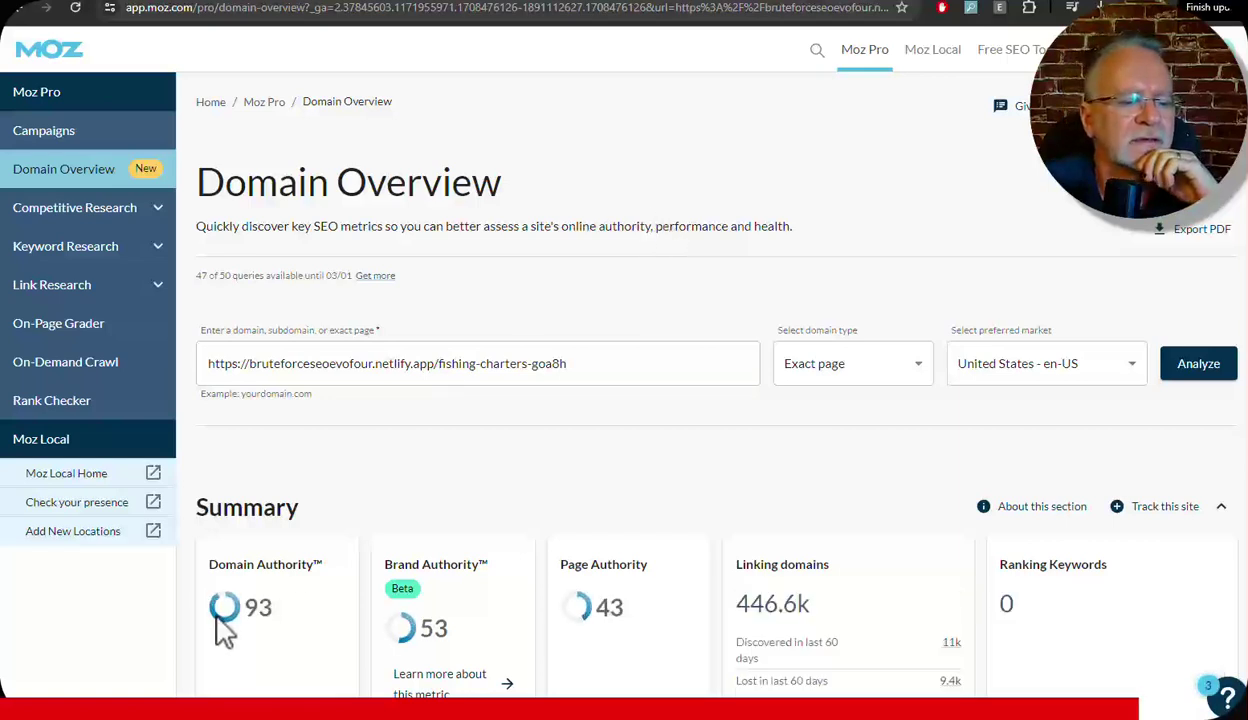
Run a PageSpeed Insights analysis on the netlify fishing-charters page URL
{"action": "left_click", "coordinate": [395, 2]}
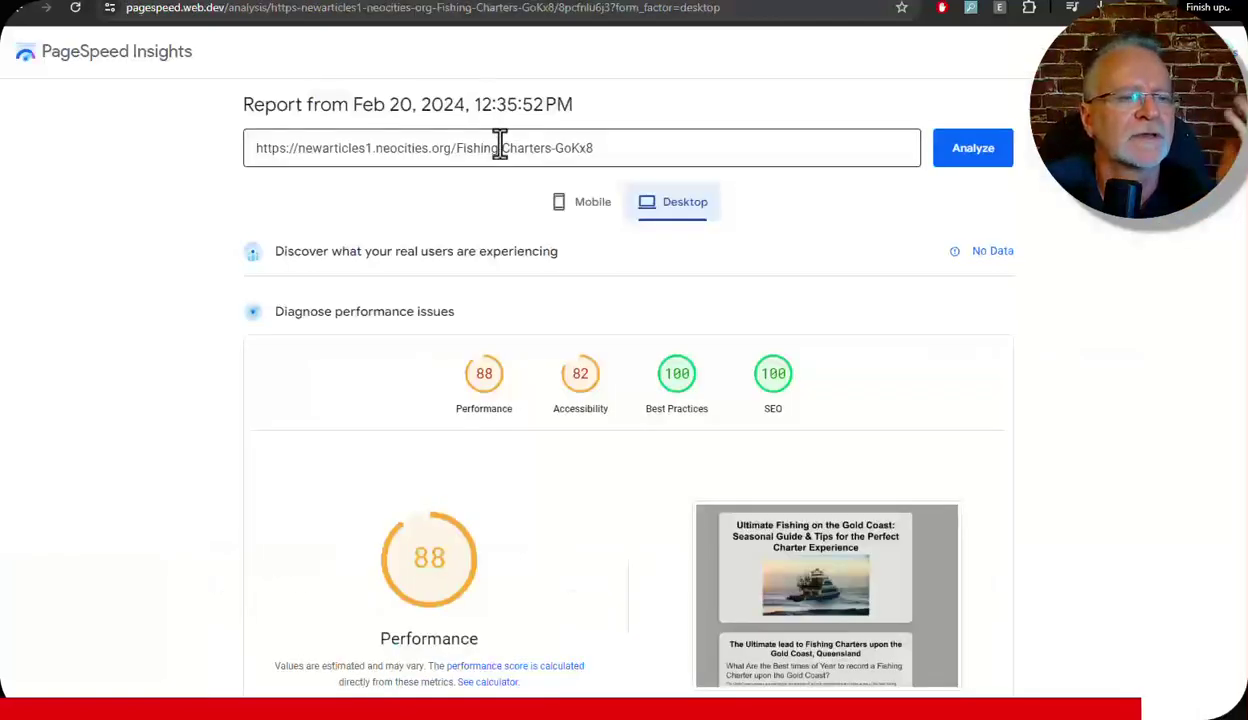
{"action": "triple_click", "coordinate": [654, 152]}
{"action": "type", "text": "https://bruteforceseoevofour.netlify.app/fishing-charters-goa8h"}
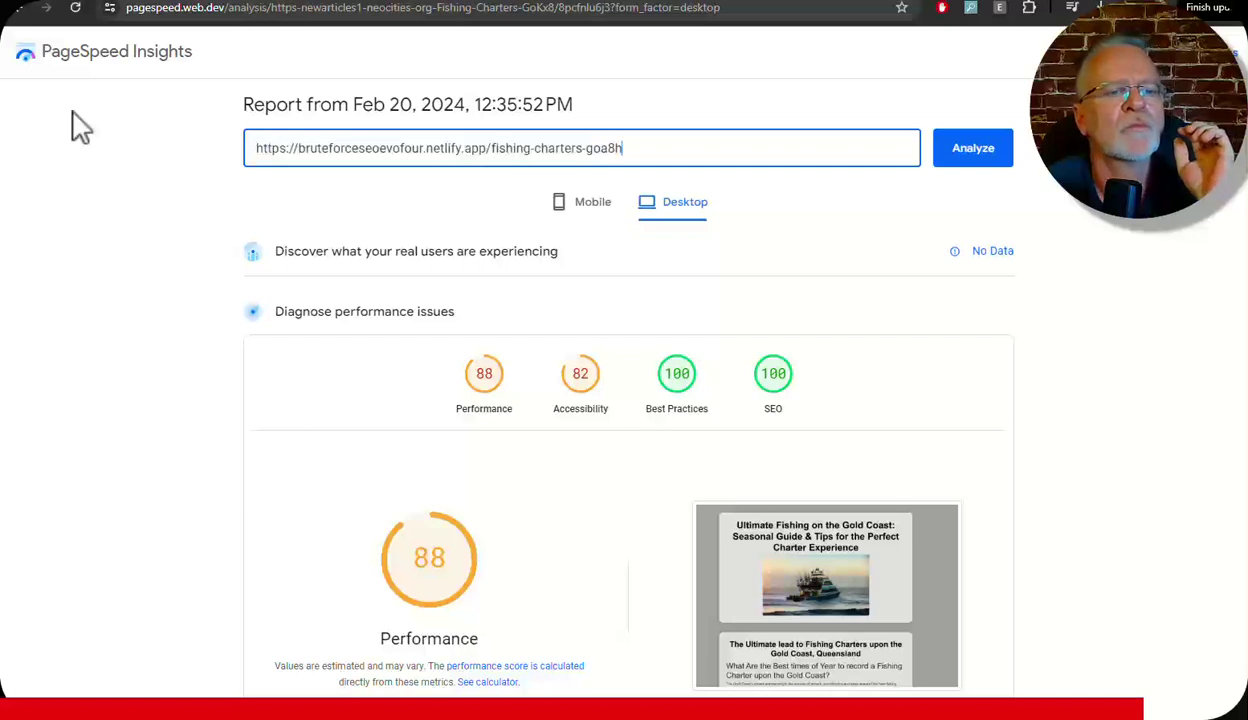
{"action": "left_click", "coordinate": [987, 160]}
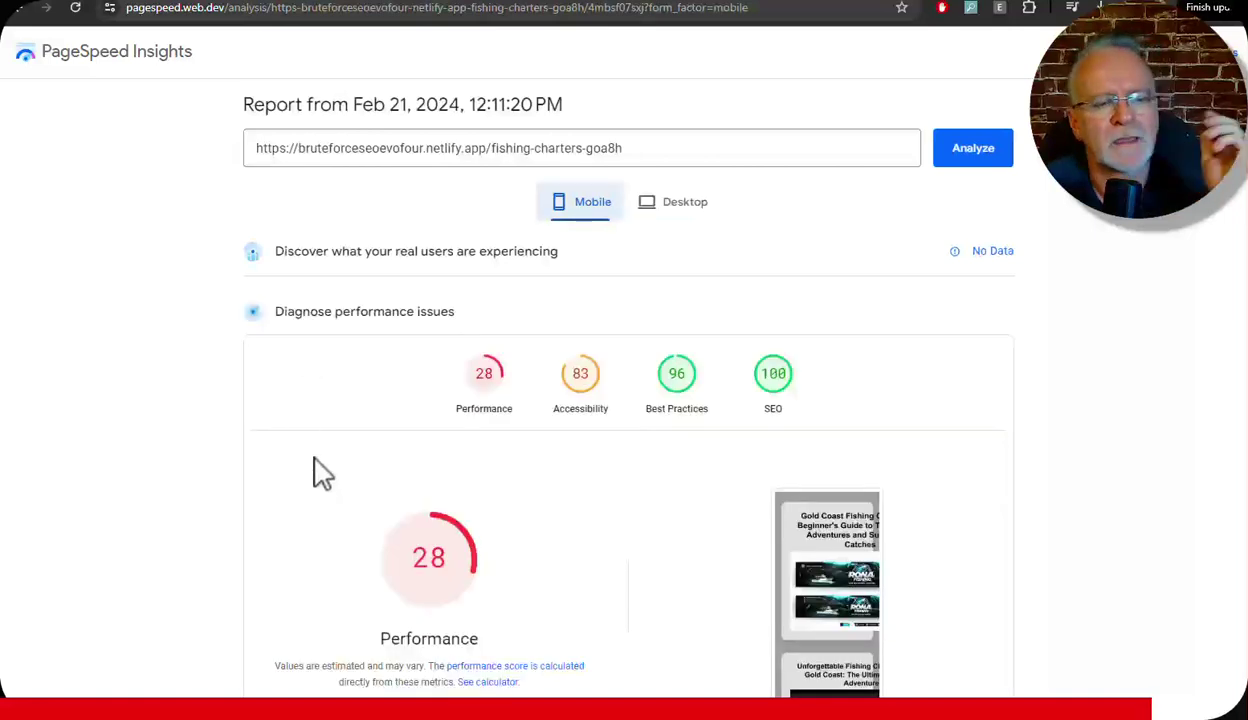
Expand the lazy-load facade diagnostic, then view the desktop scores with Performance 45
{"action": "scroll", "coordinate": [330, 473], "scroll_direction": "down", "scroll_amount": 3}
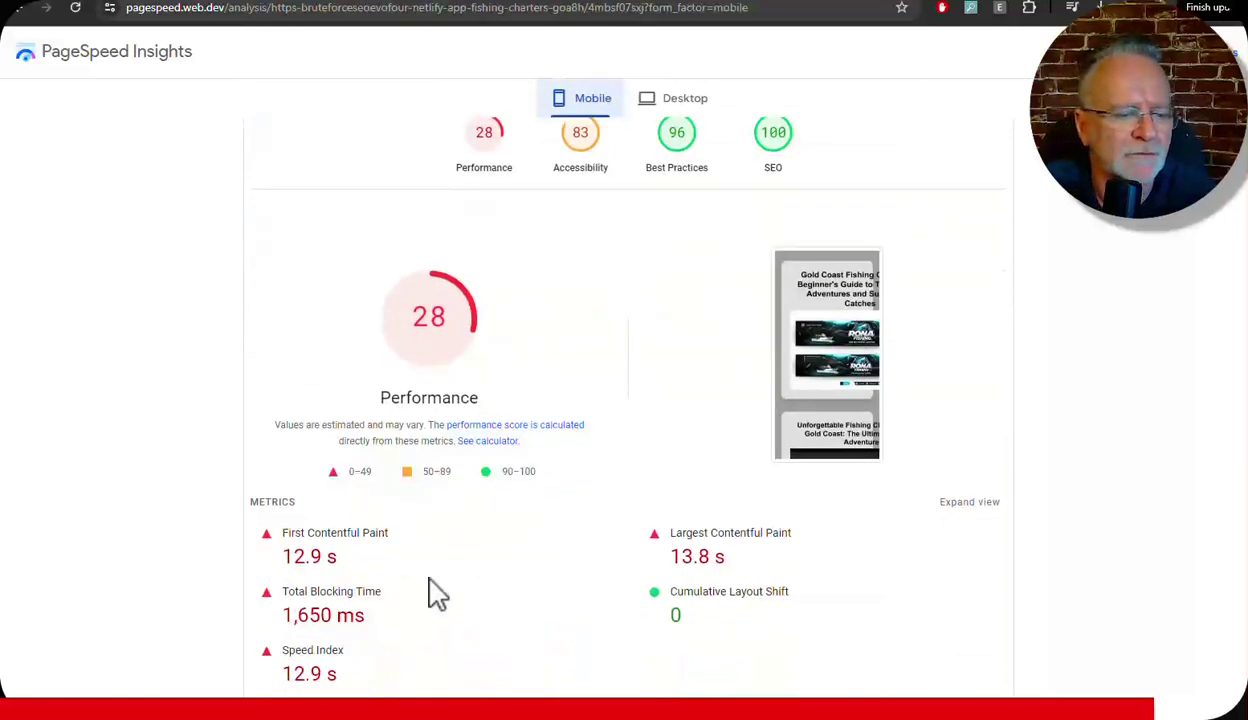
{"action": "scroll", "coordinate": [525, 568], "scroll_direction": "down", "scroll_amount": 1}
{"action": "scroll", "coordinate": [530, 568], "scroll_direction": "down", "scroll_amount": 6}
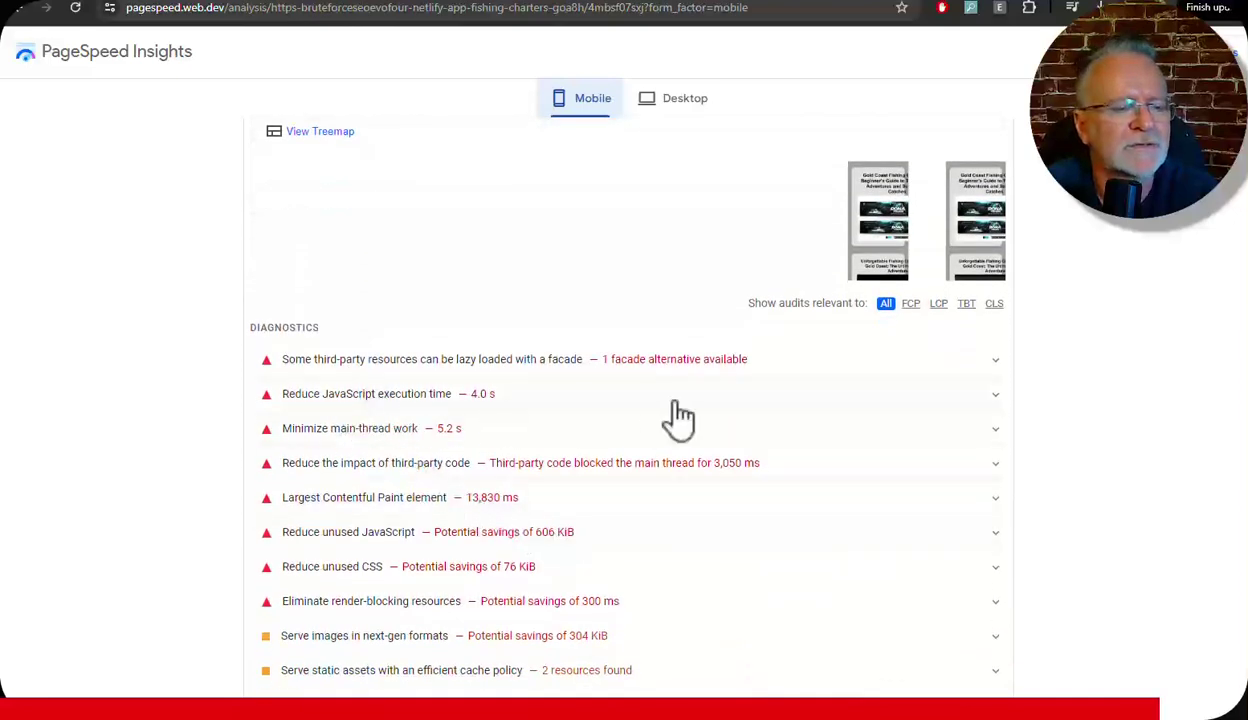
{"action": "left_click", "coordinate": [1000, 366]}
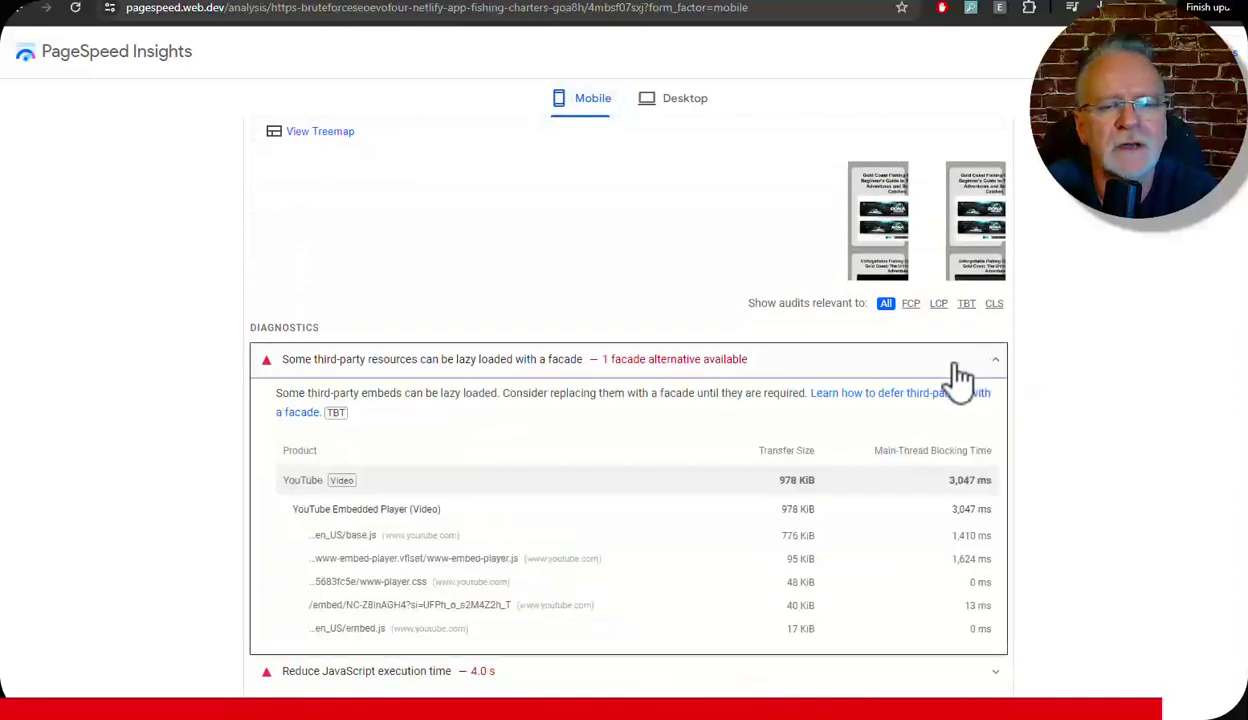
{"action": "scroll", "coordinate": [618, 558], "scroll_direction": "up", "scroll_amount": 15}
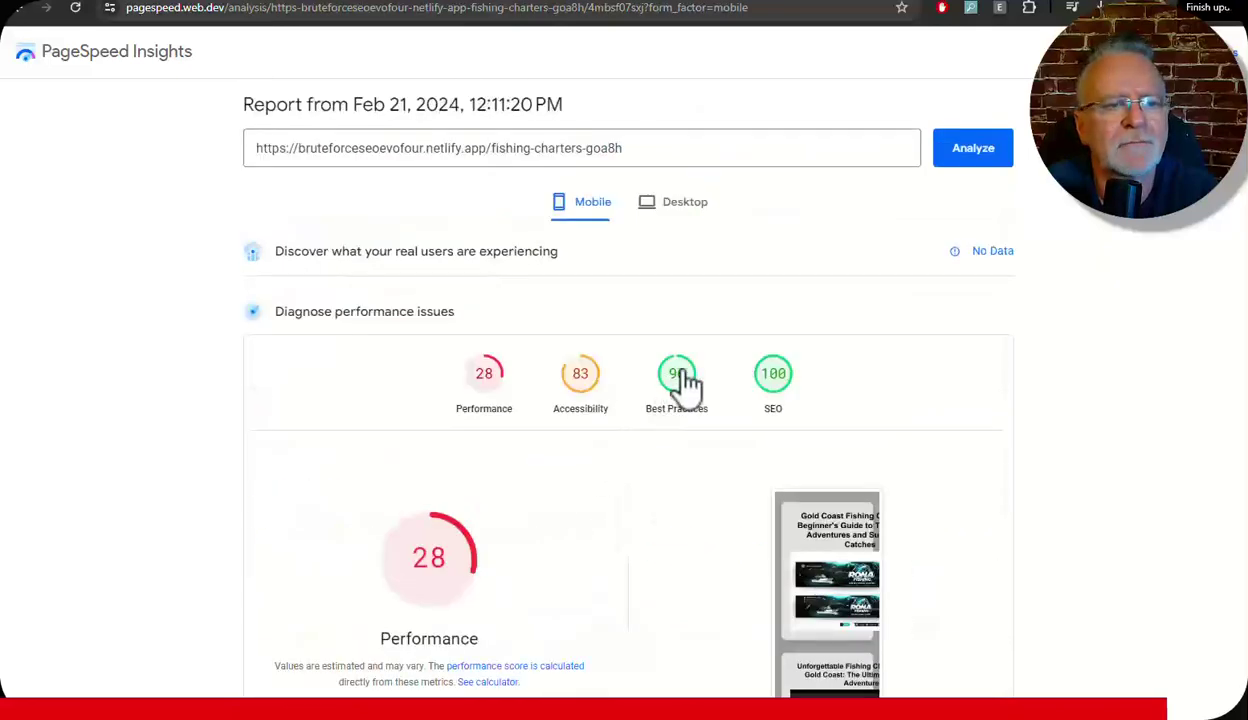
{"action": "left_click", "coordinate": [677, 204]}
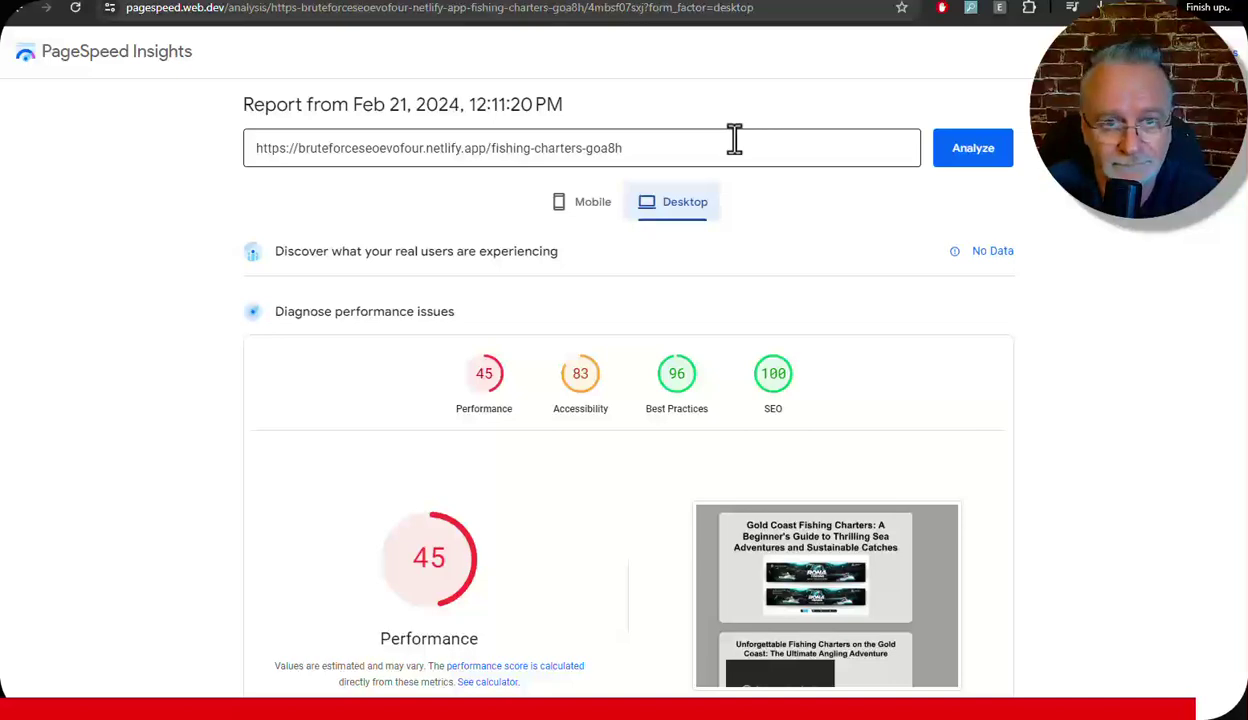
Review the page source's Article and FAQPage JSON-LD schema
{"action": "key", "text": "ctrl+Tab"}
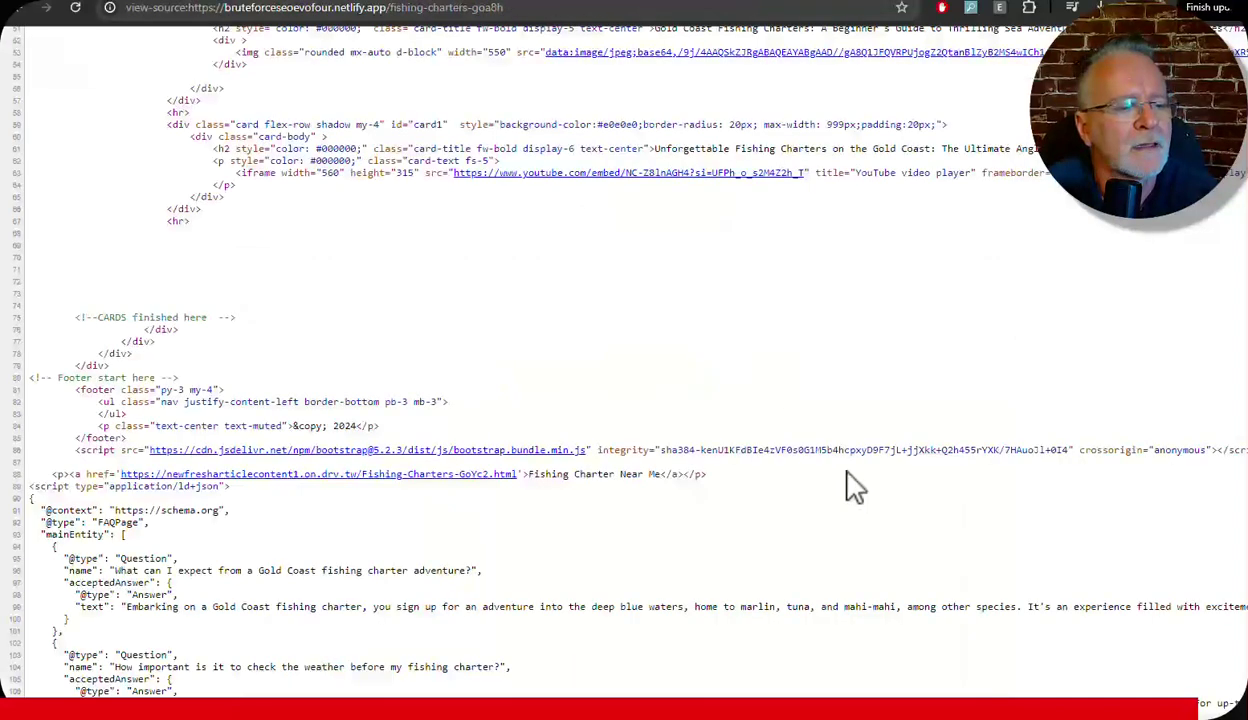
{"action": "scroll", "coordinate": [848, 487], "scroll_direction": "down", "scroll_amount": 10}
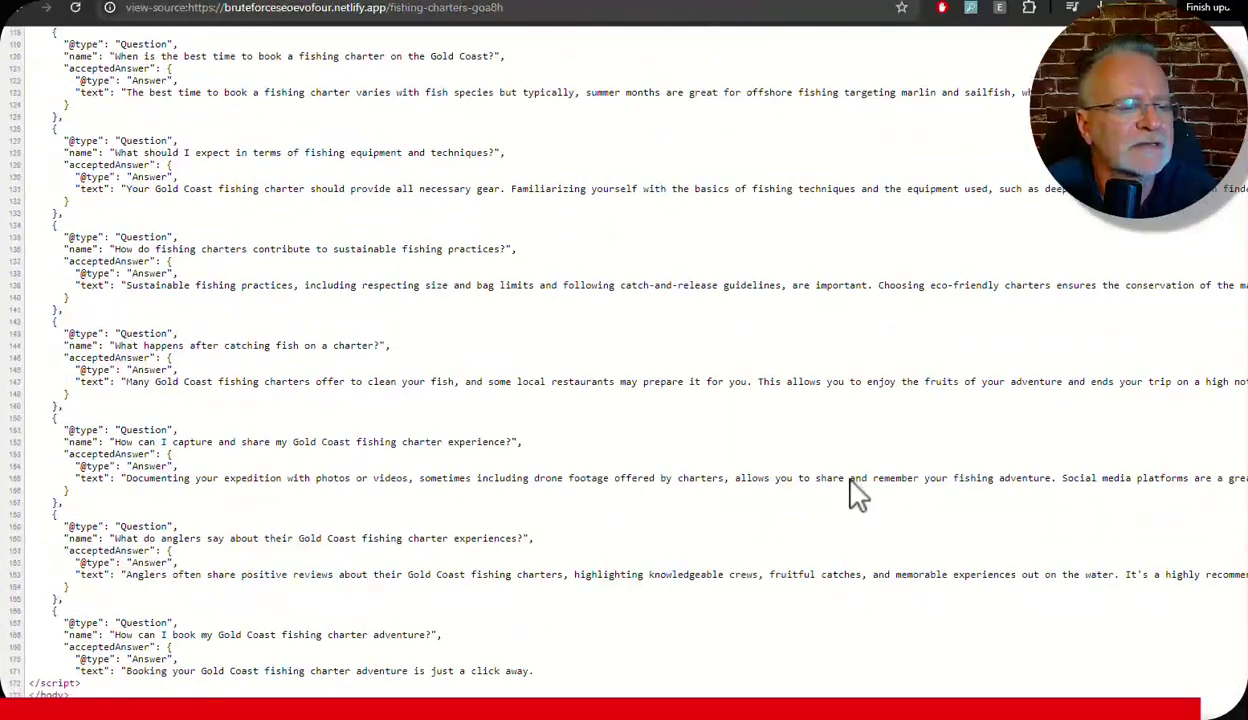
{"action": "scroll", "coordinate": [850, 482], "scroll_direction": "up", "scroll_amount": 20}
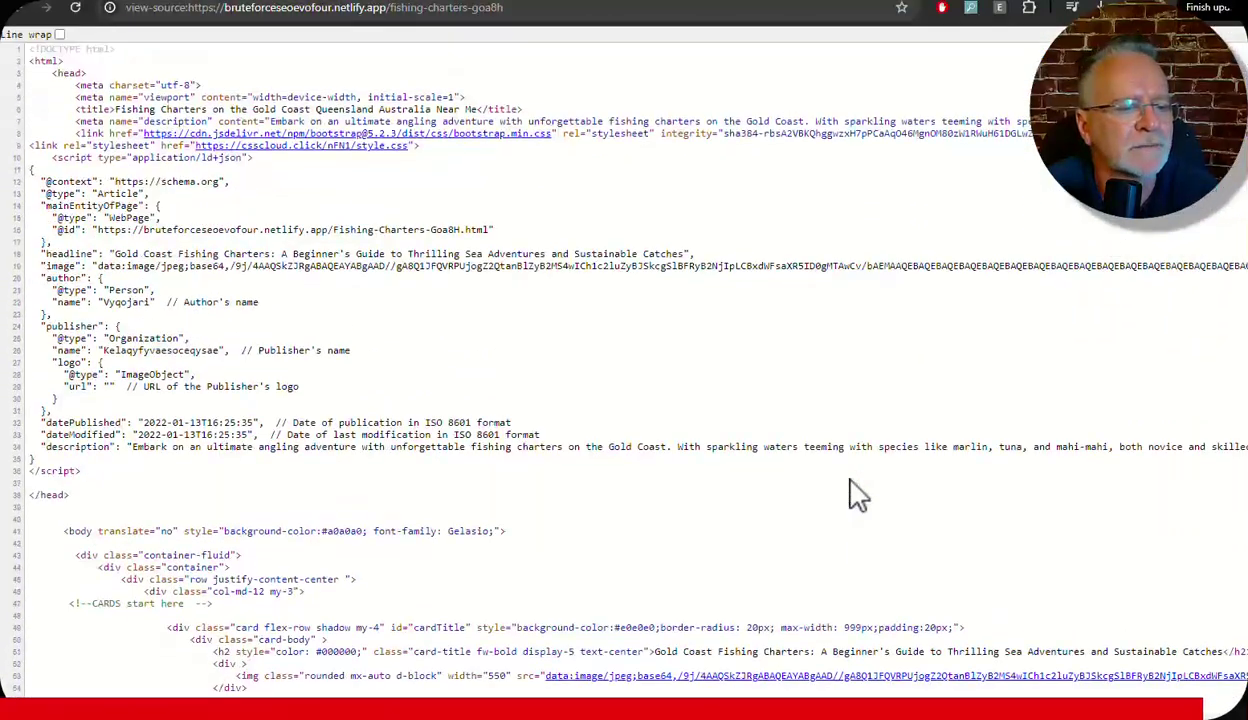